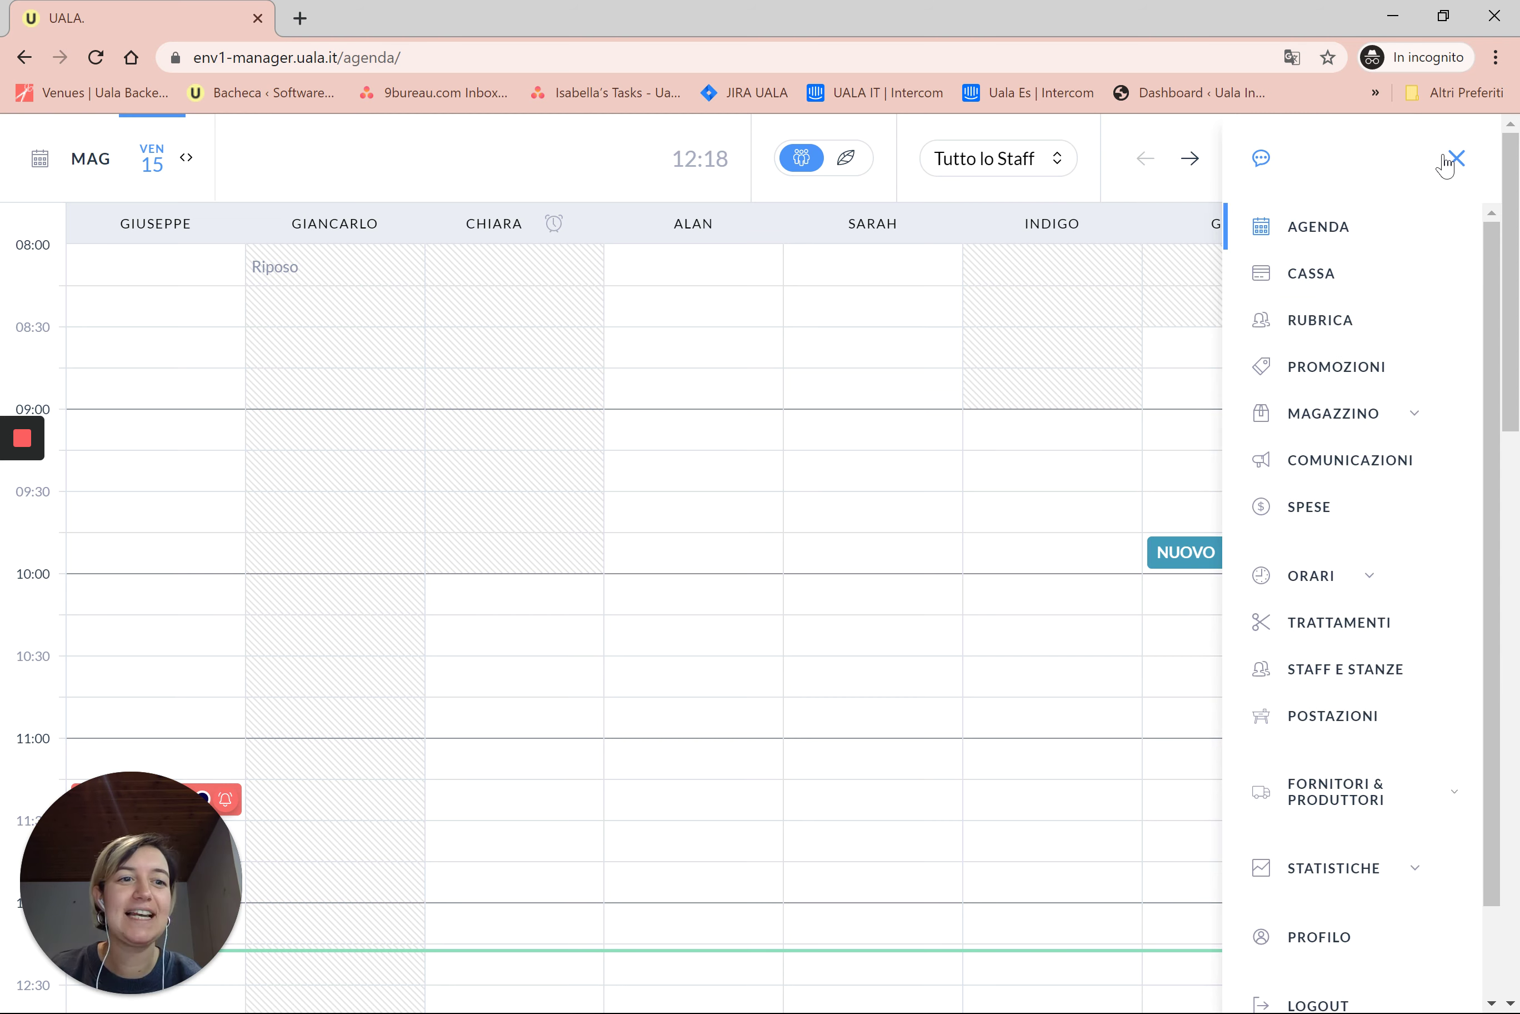
Step: Go to the treatments section, search for "colore" and open the Colore service
left_click(1369, 645)
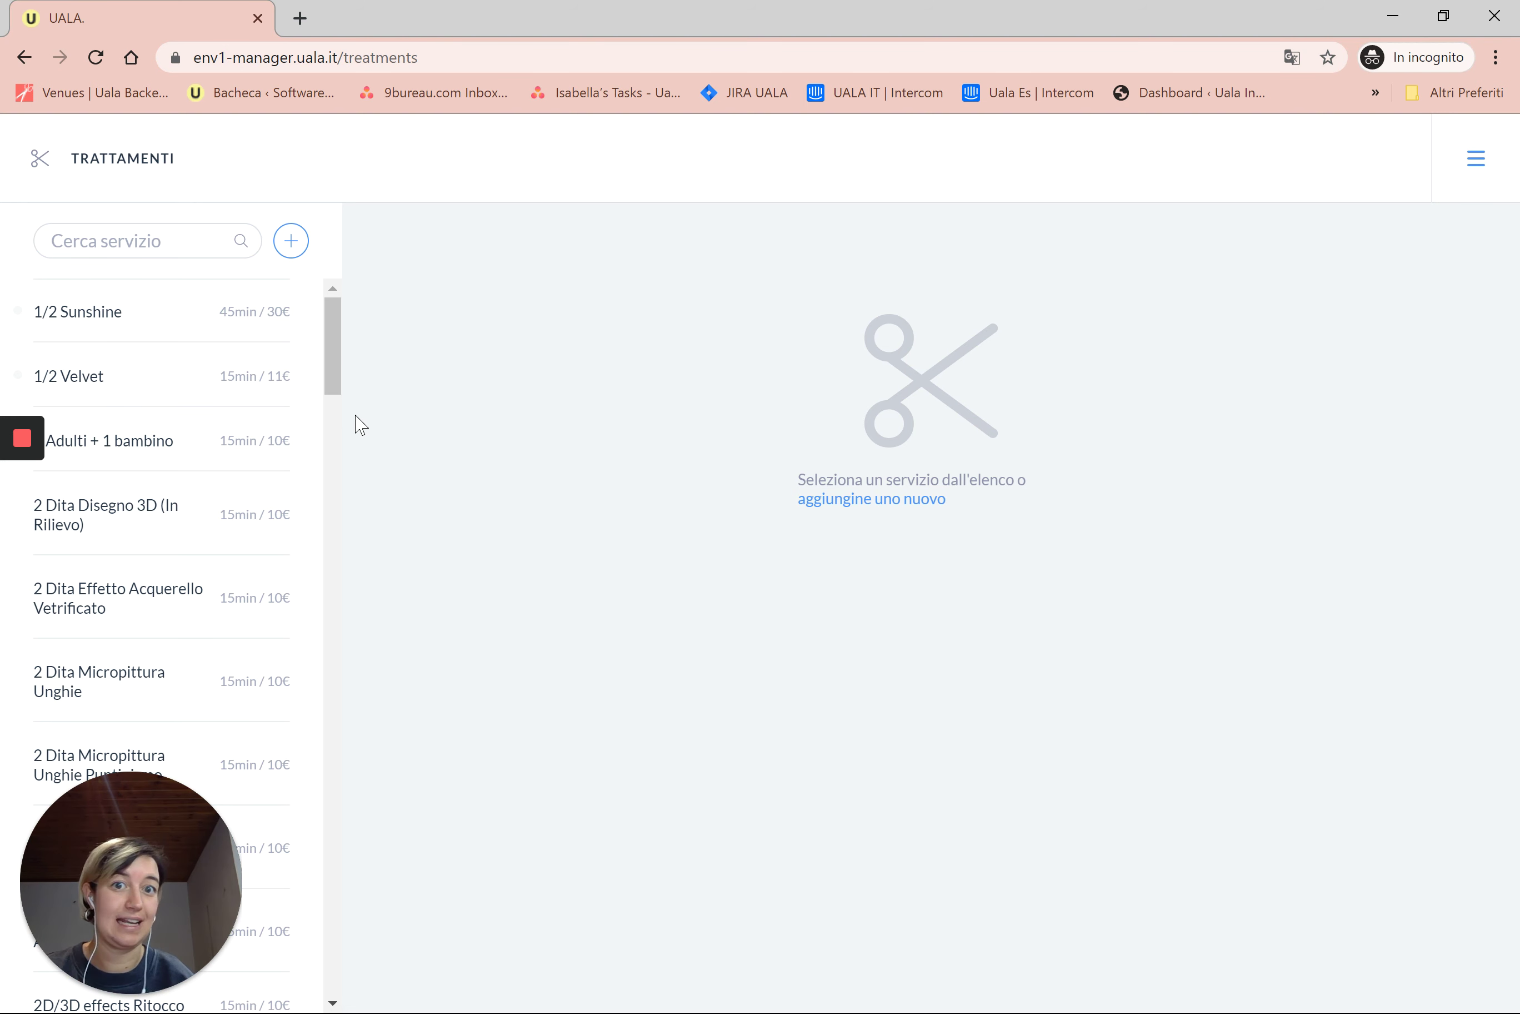
left_click(213, 242)
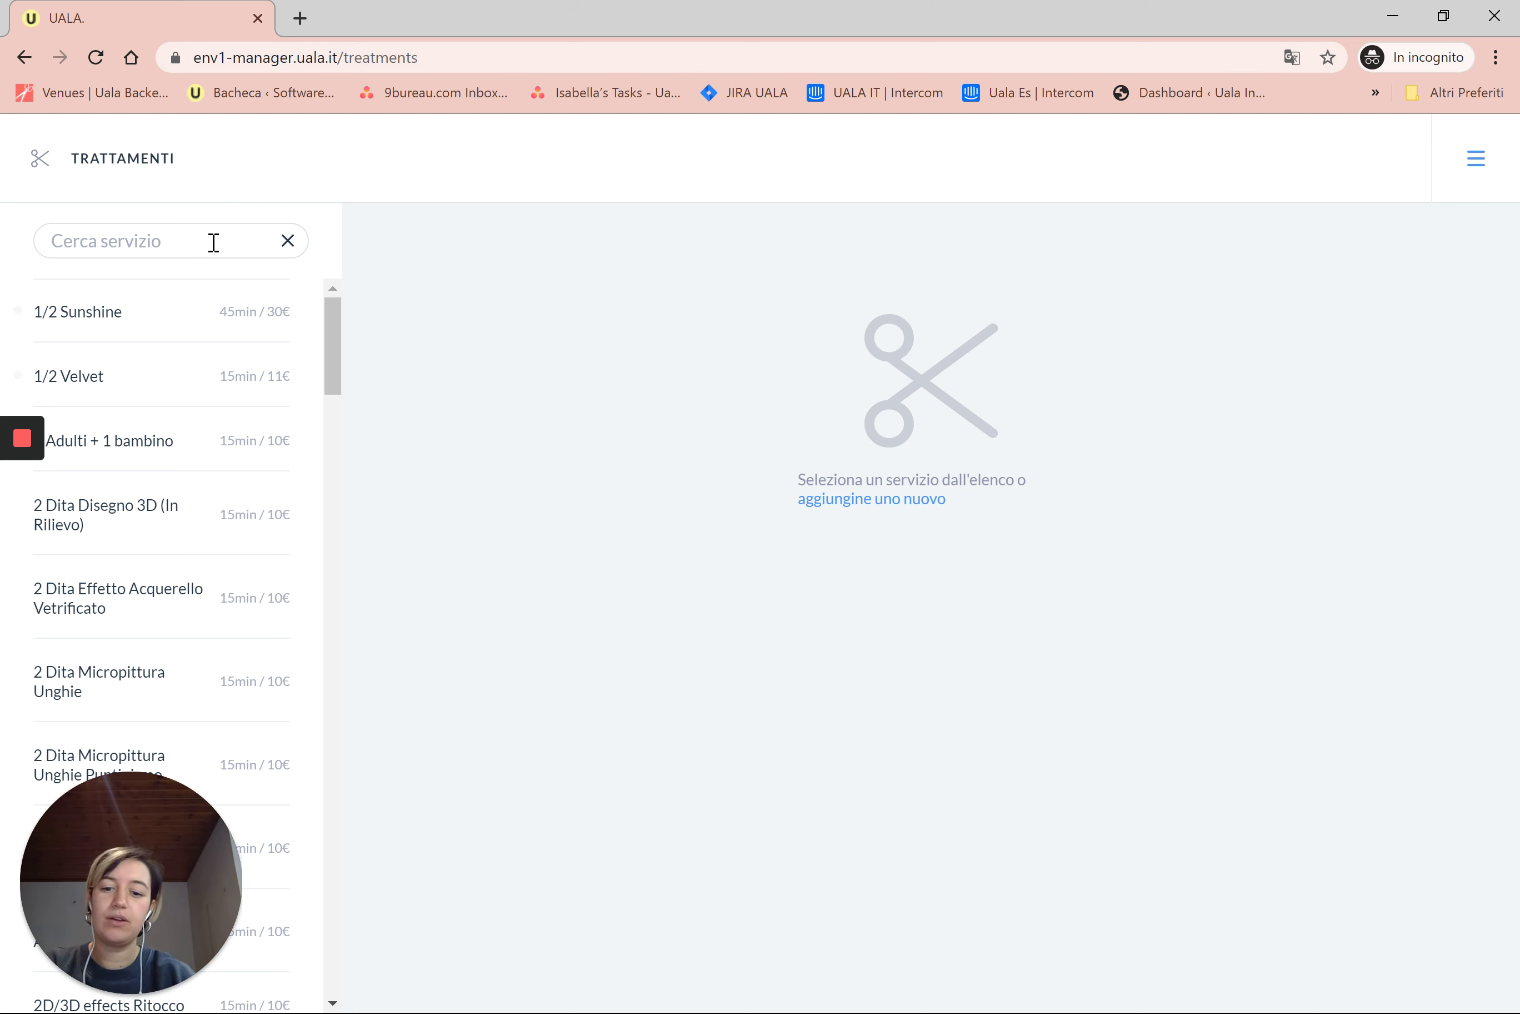
type("colore")
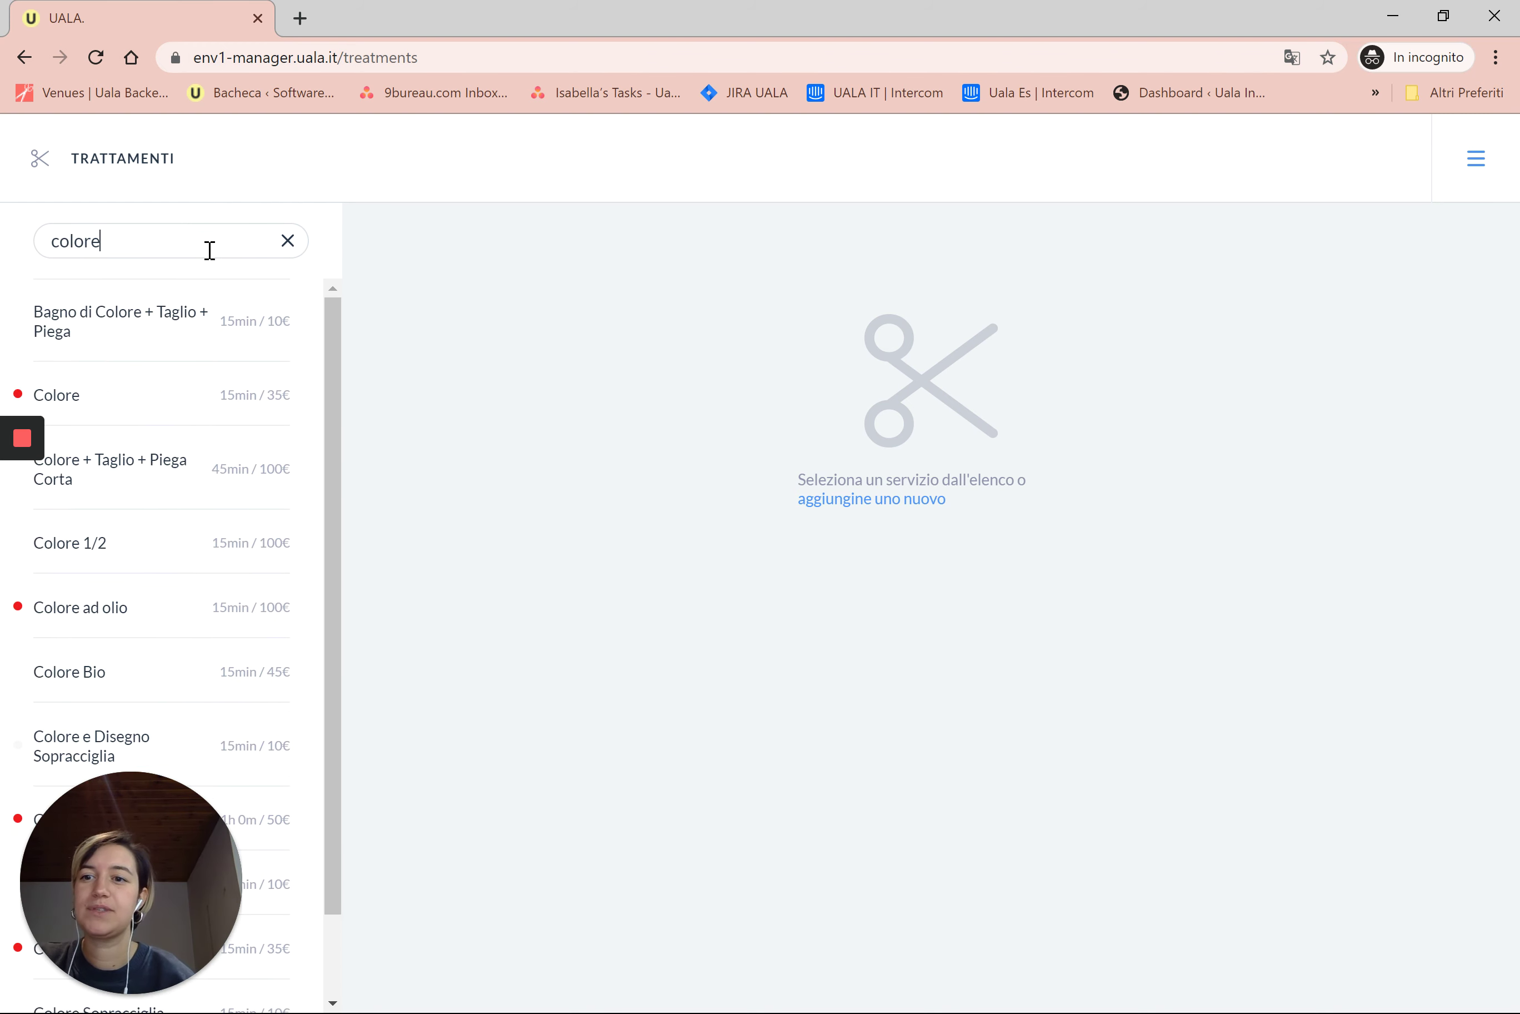
left_click(145, 409)
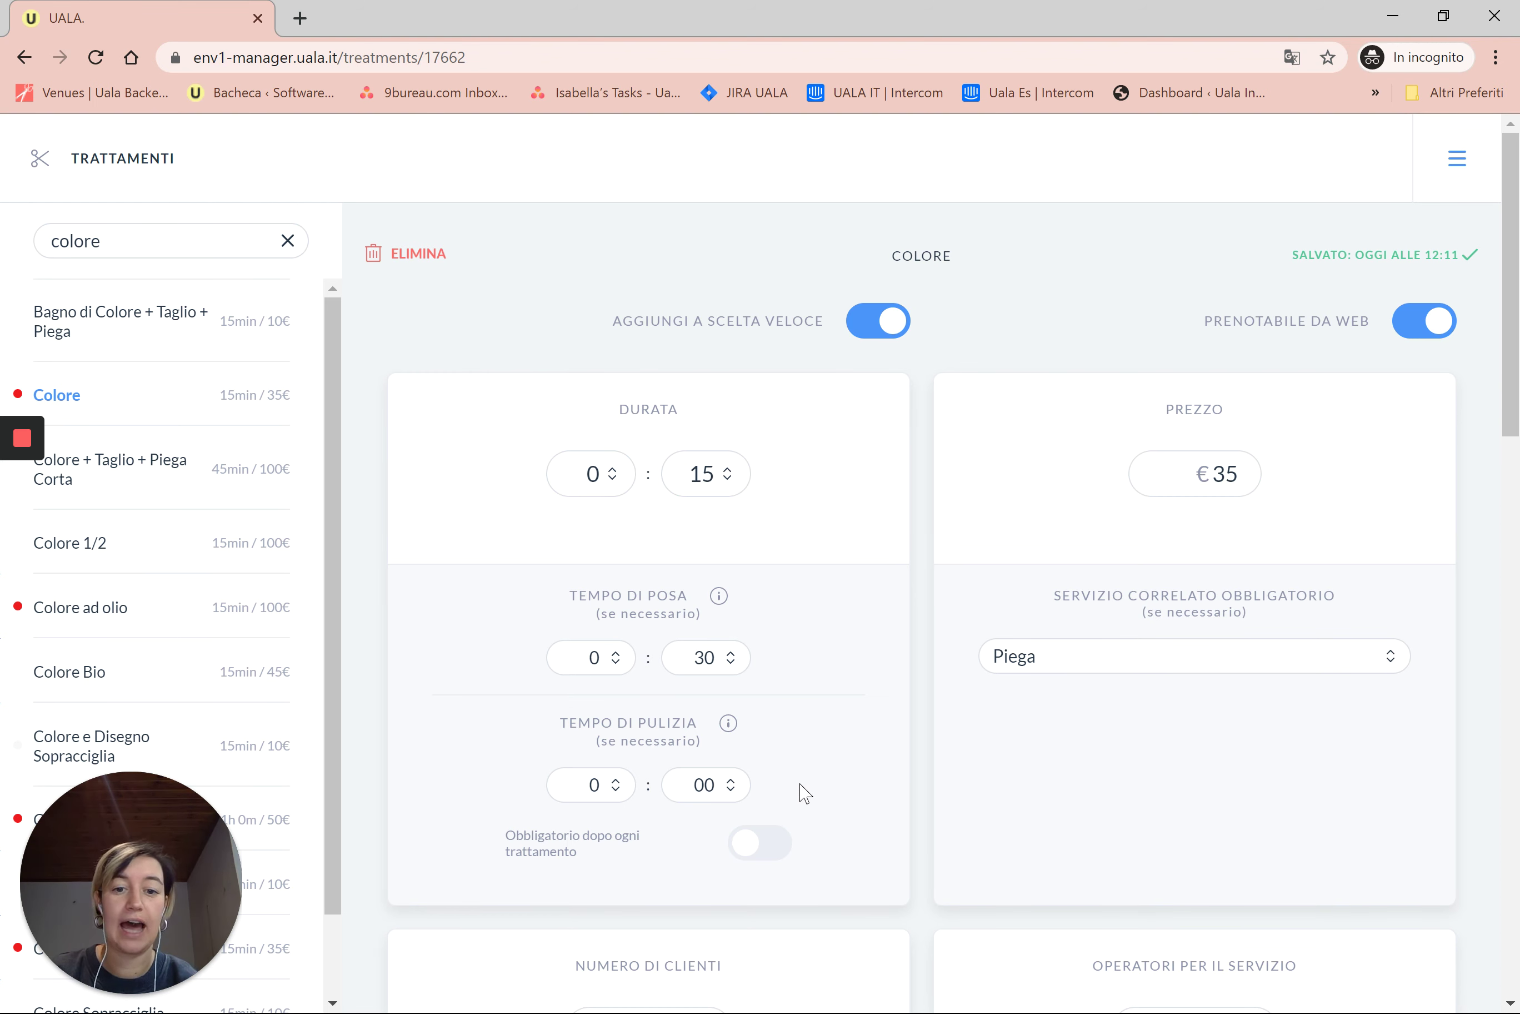
Step: Read the cleaning-time explanation, then set Colore's cleaning time to 15 minutes, make it mandatory after every treatment and save
left_click(729, 724)
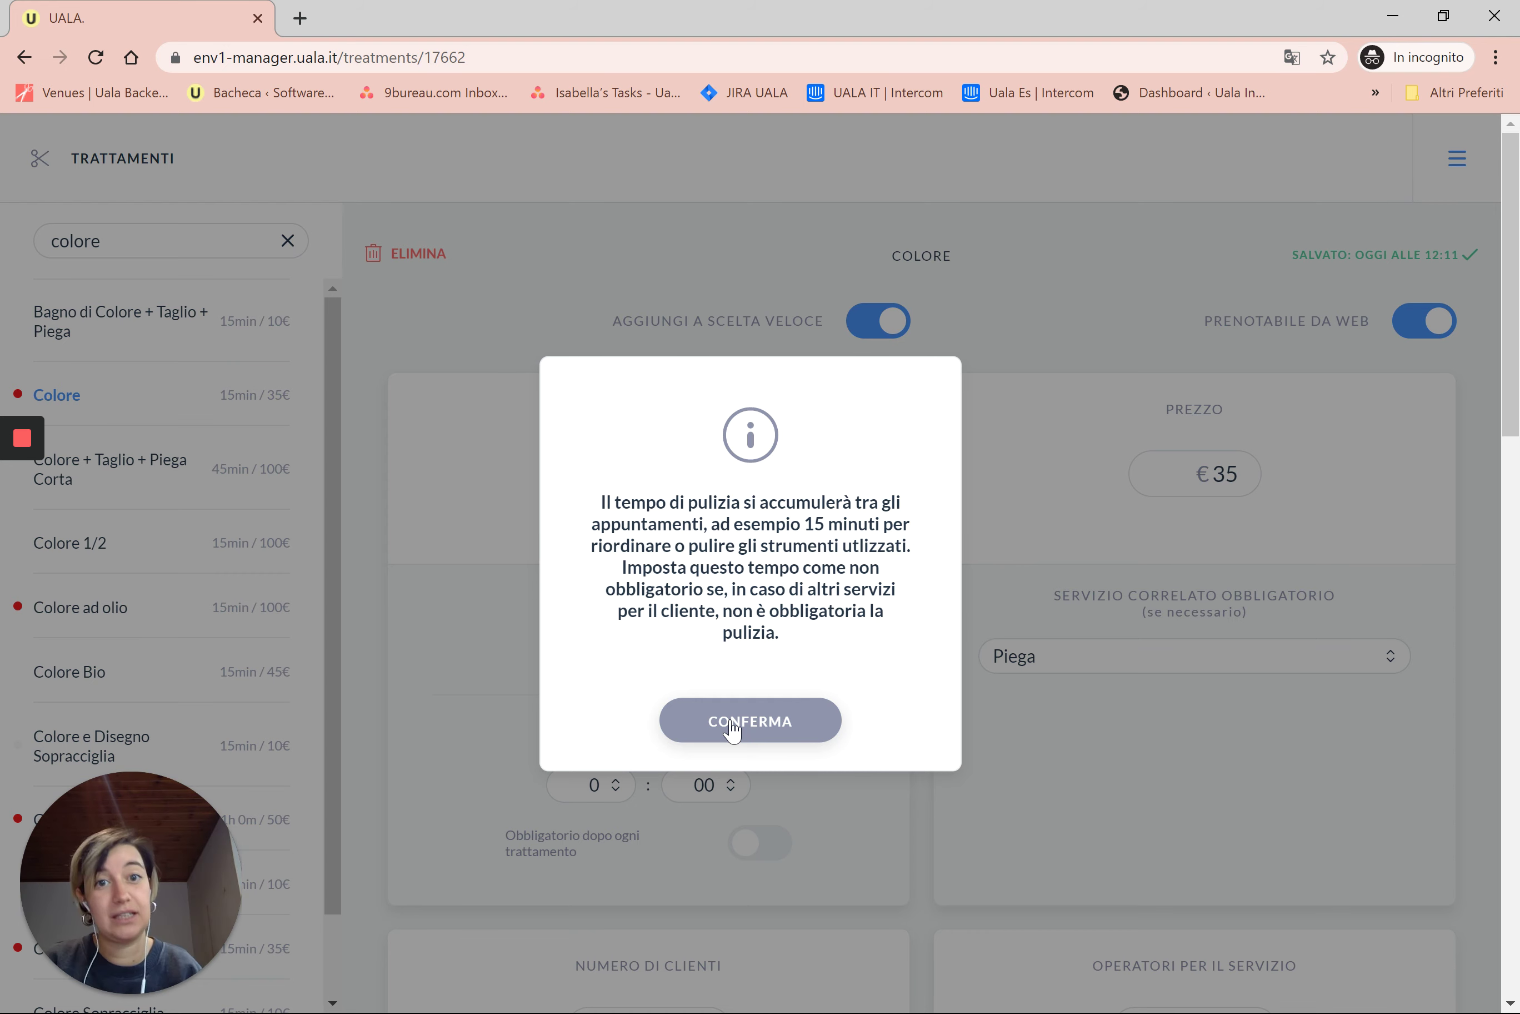
left_click(733, 725)
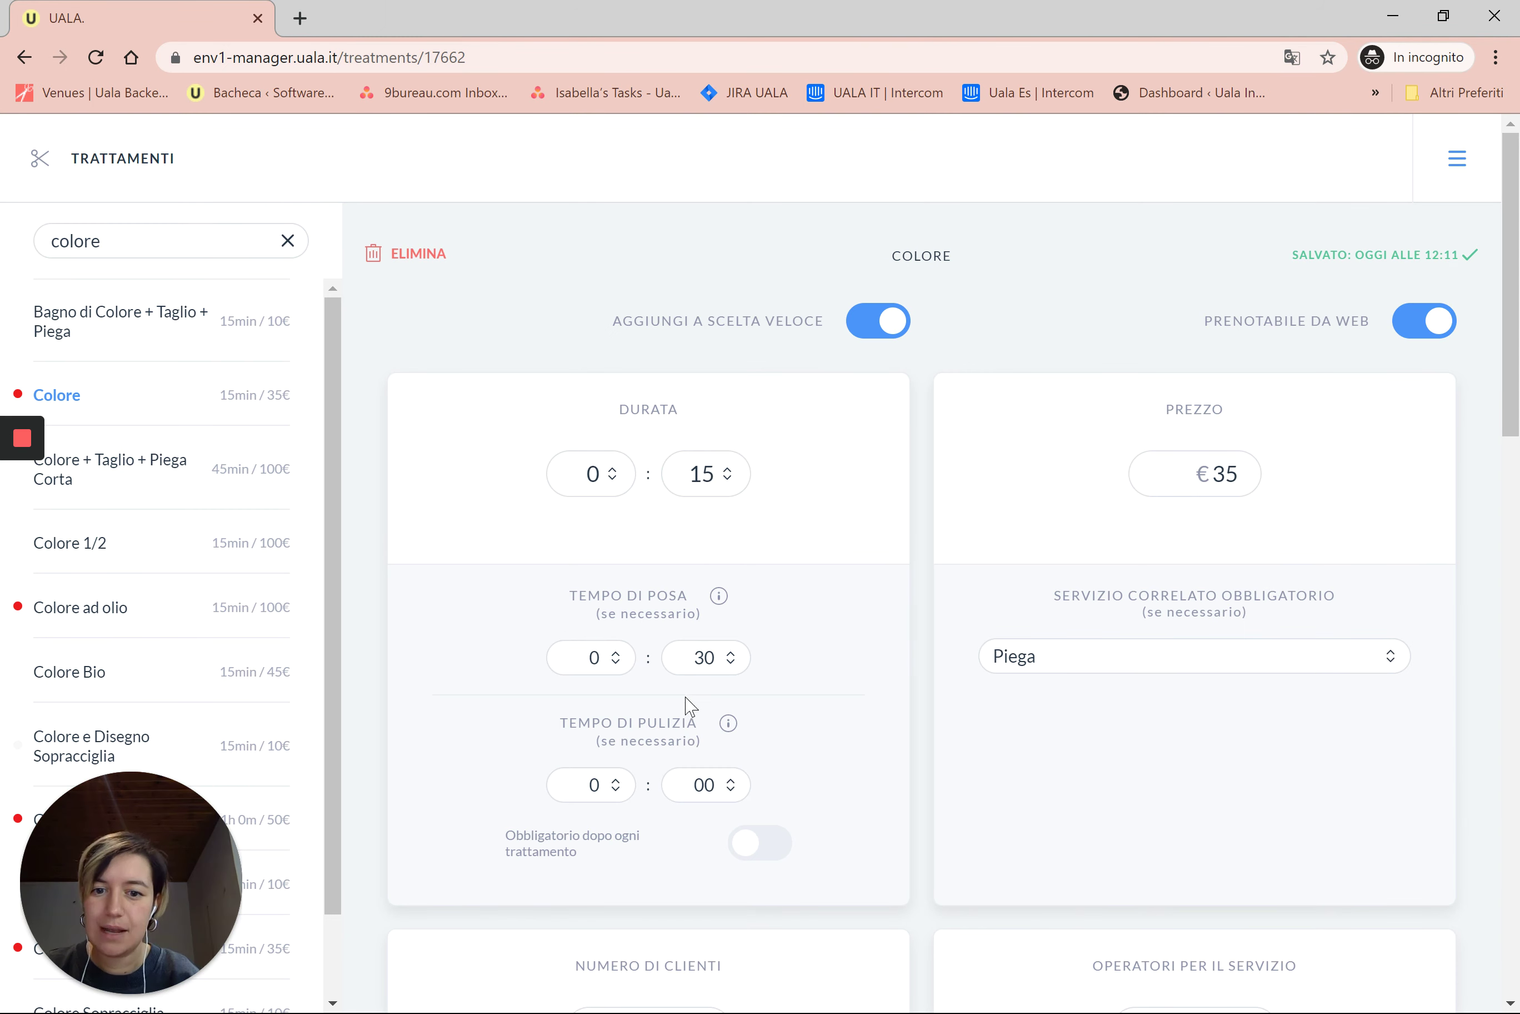
left_click(710, 778)
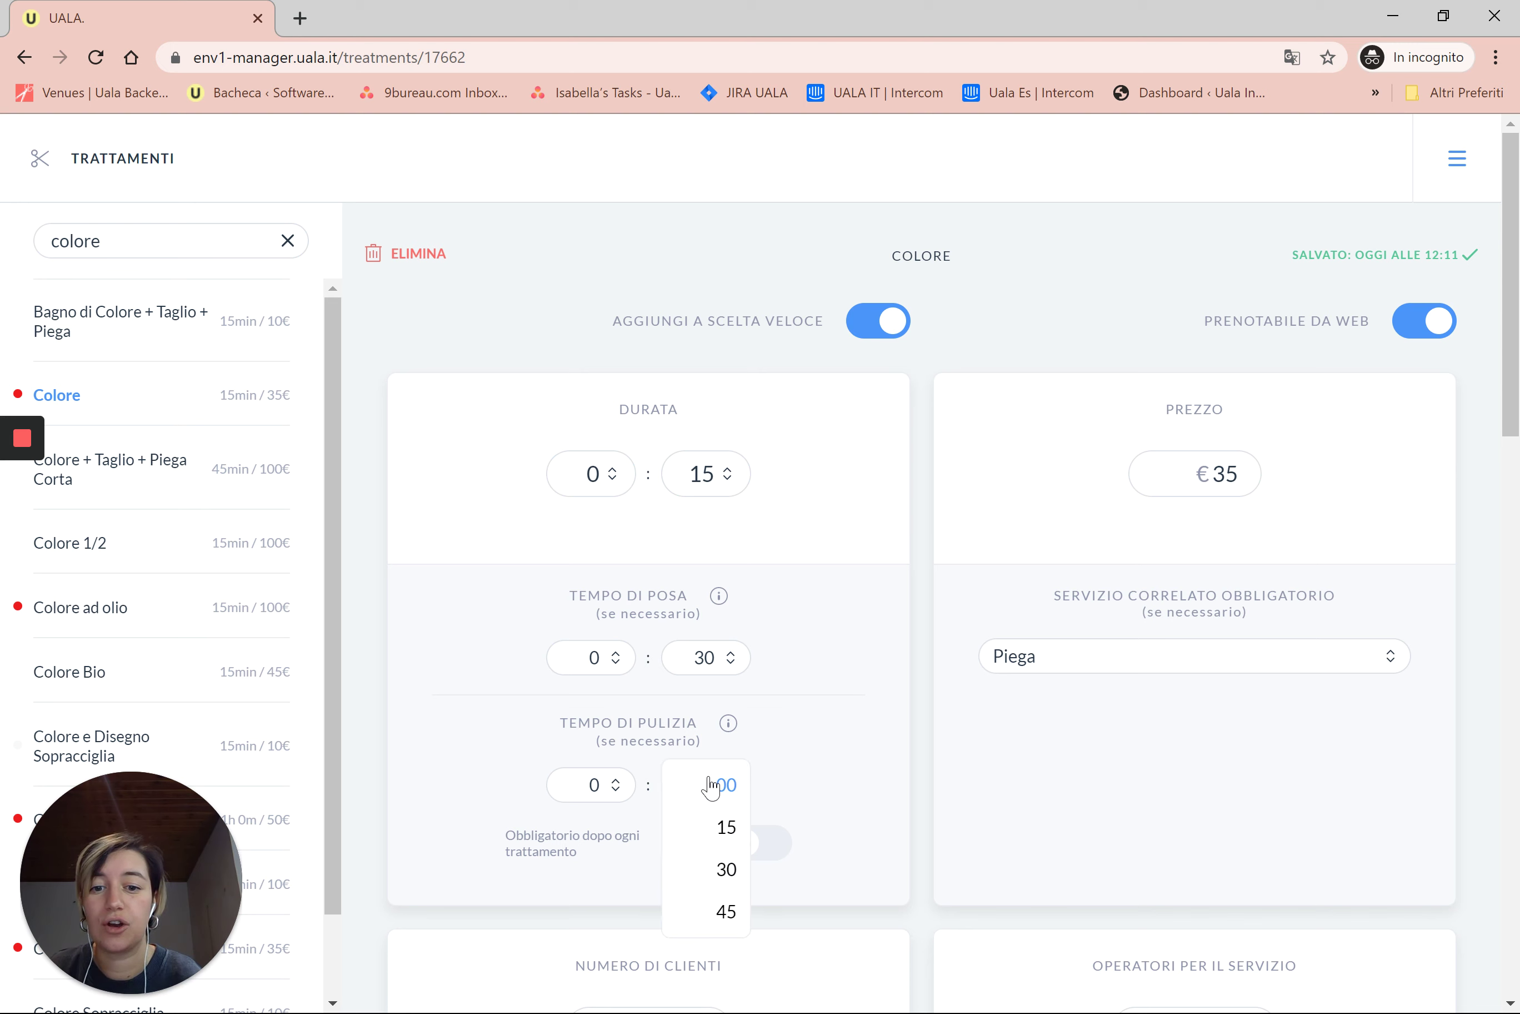
left_click(720, 831)
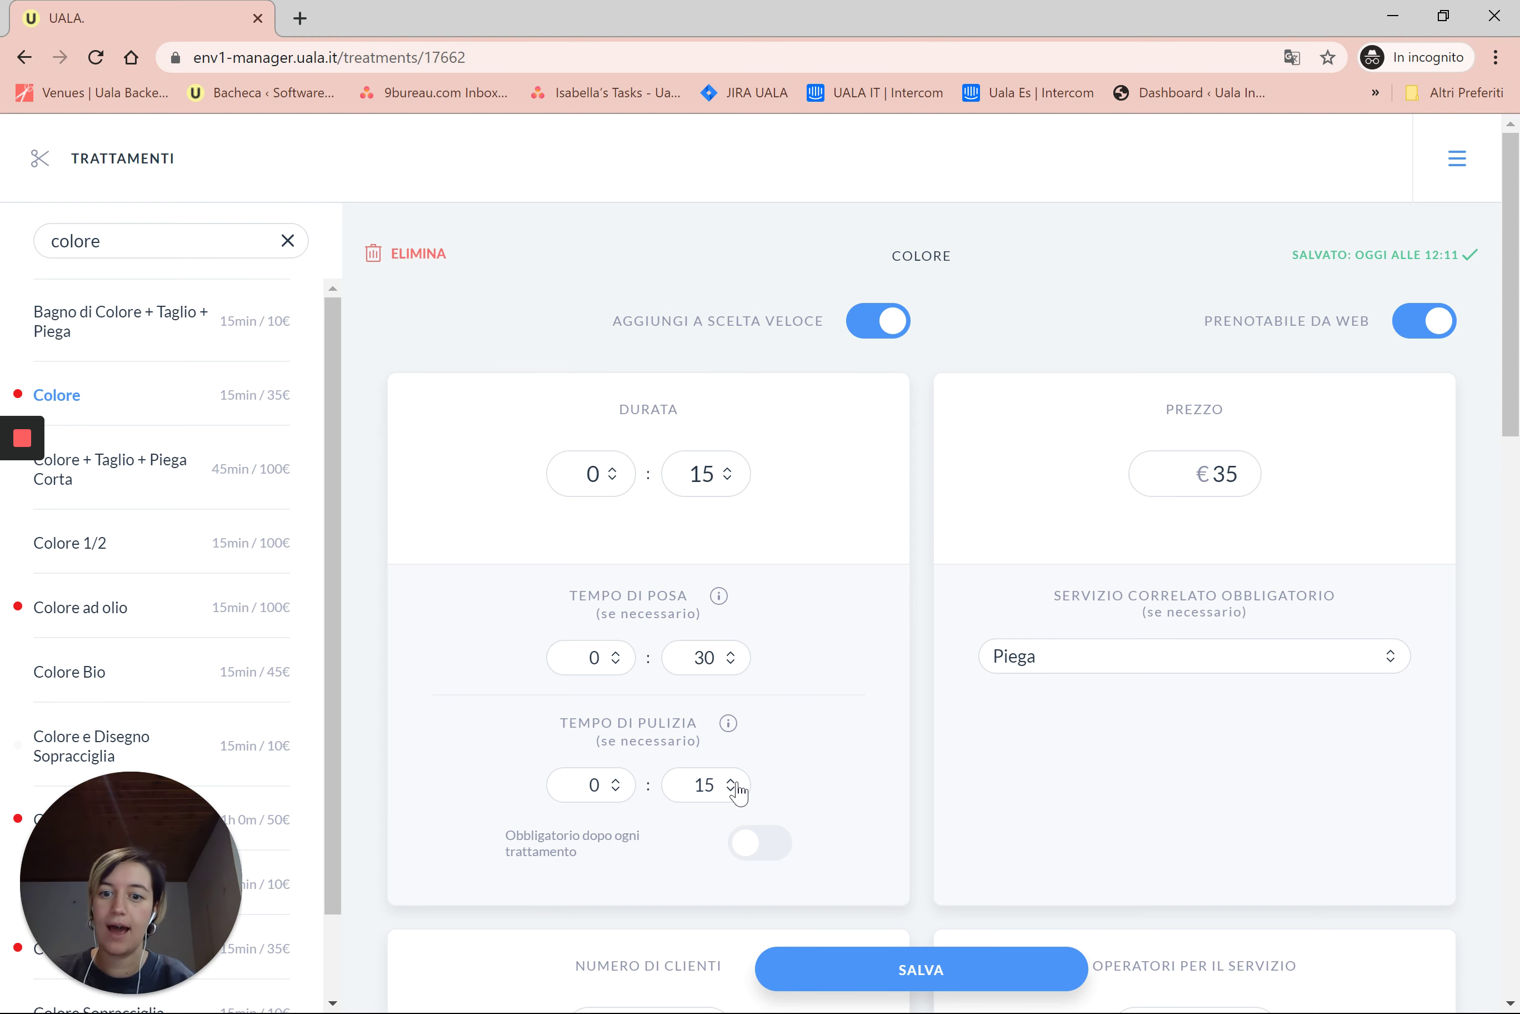
left_click(774, 854)
left_click(918, 972)
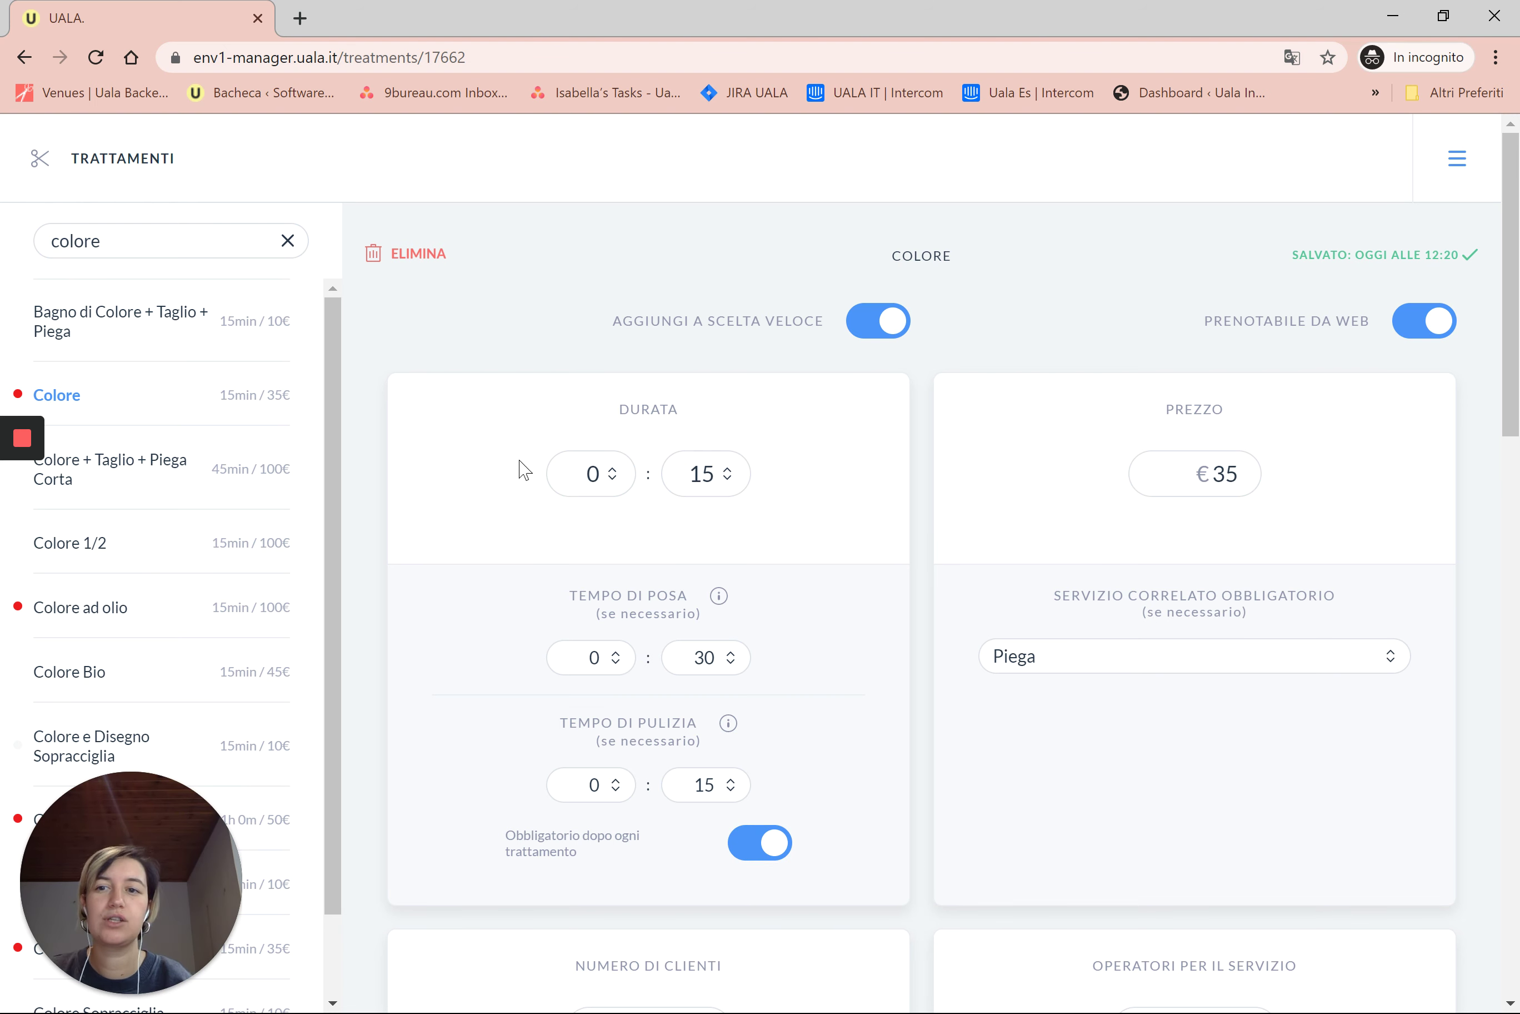
Step: Search the services for "taglio donn" and open Taglio Donna to view its cleaning-time settings
left_click(288, 240)
left_click(177, 234)
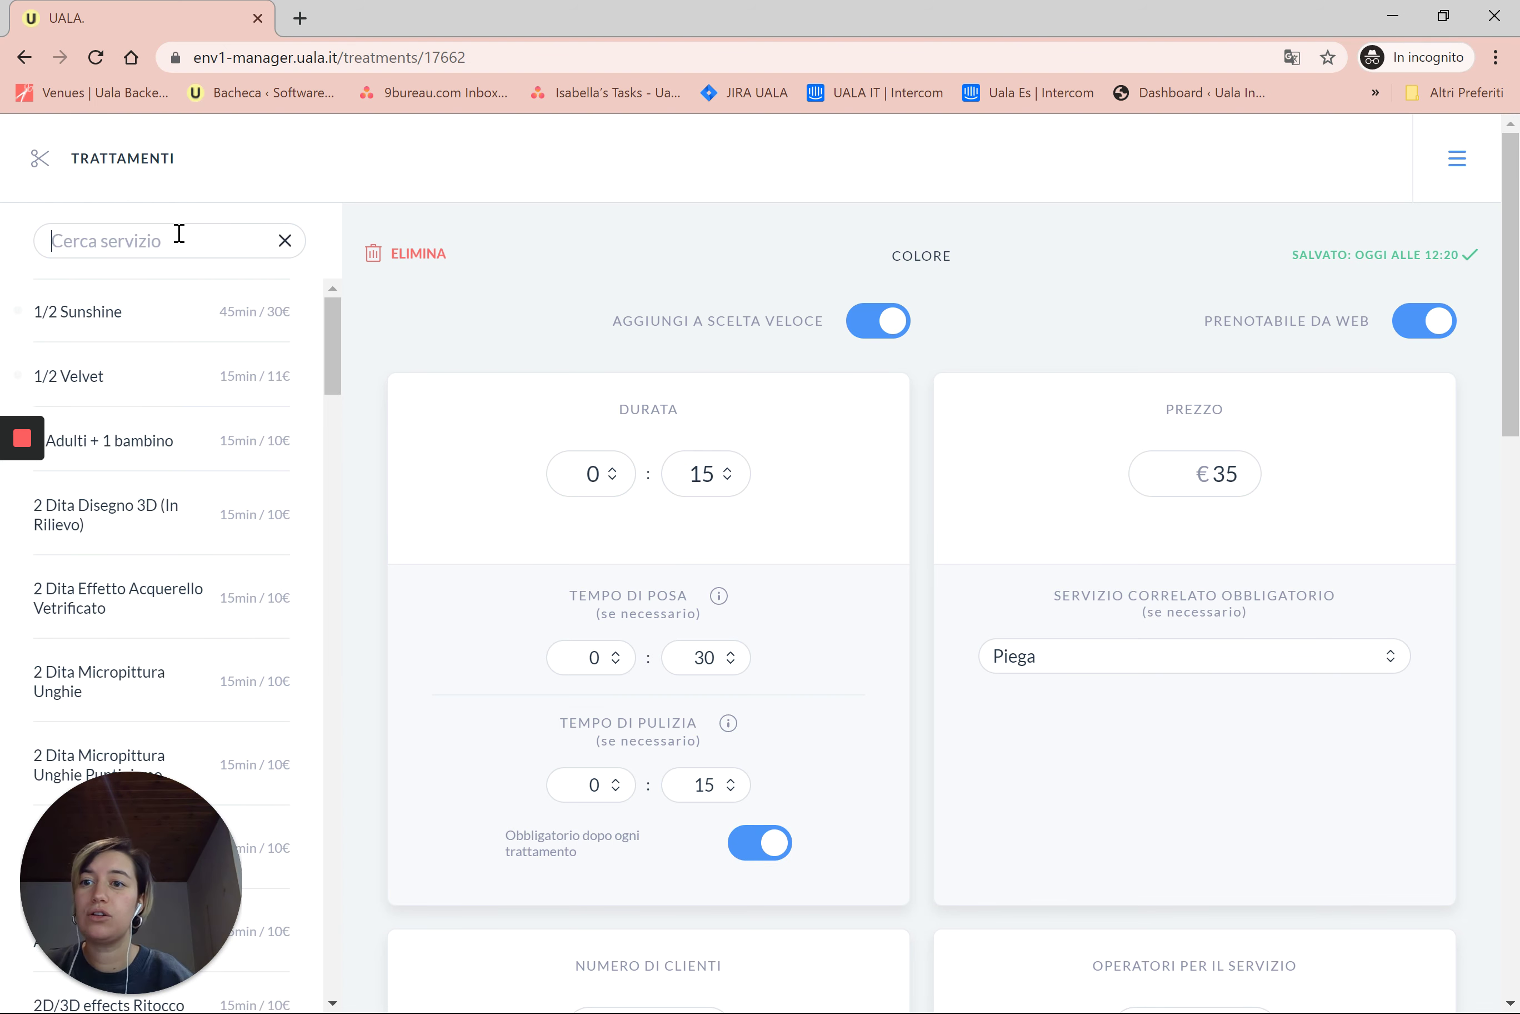
type("taglio donn")
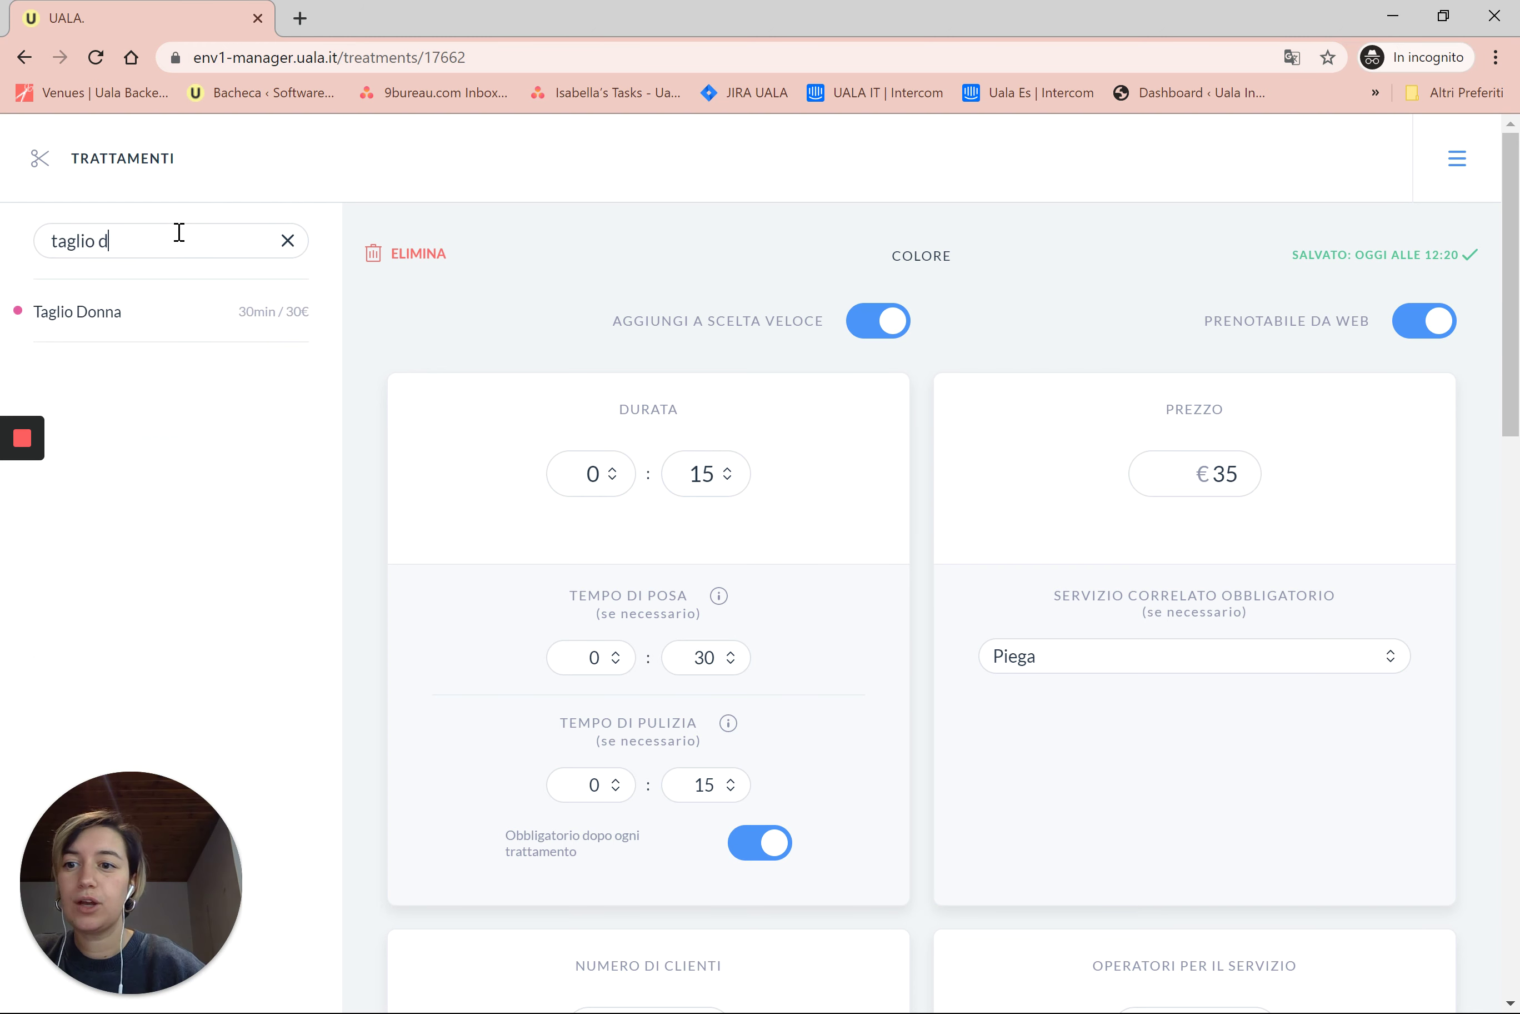
left_click(207, 310)
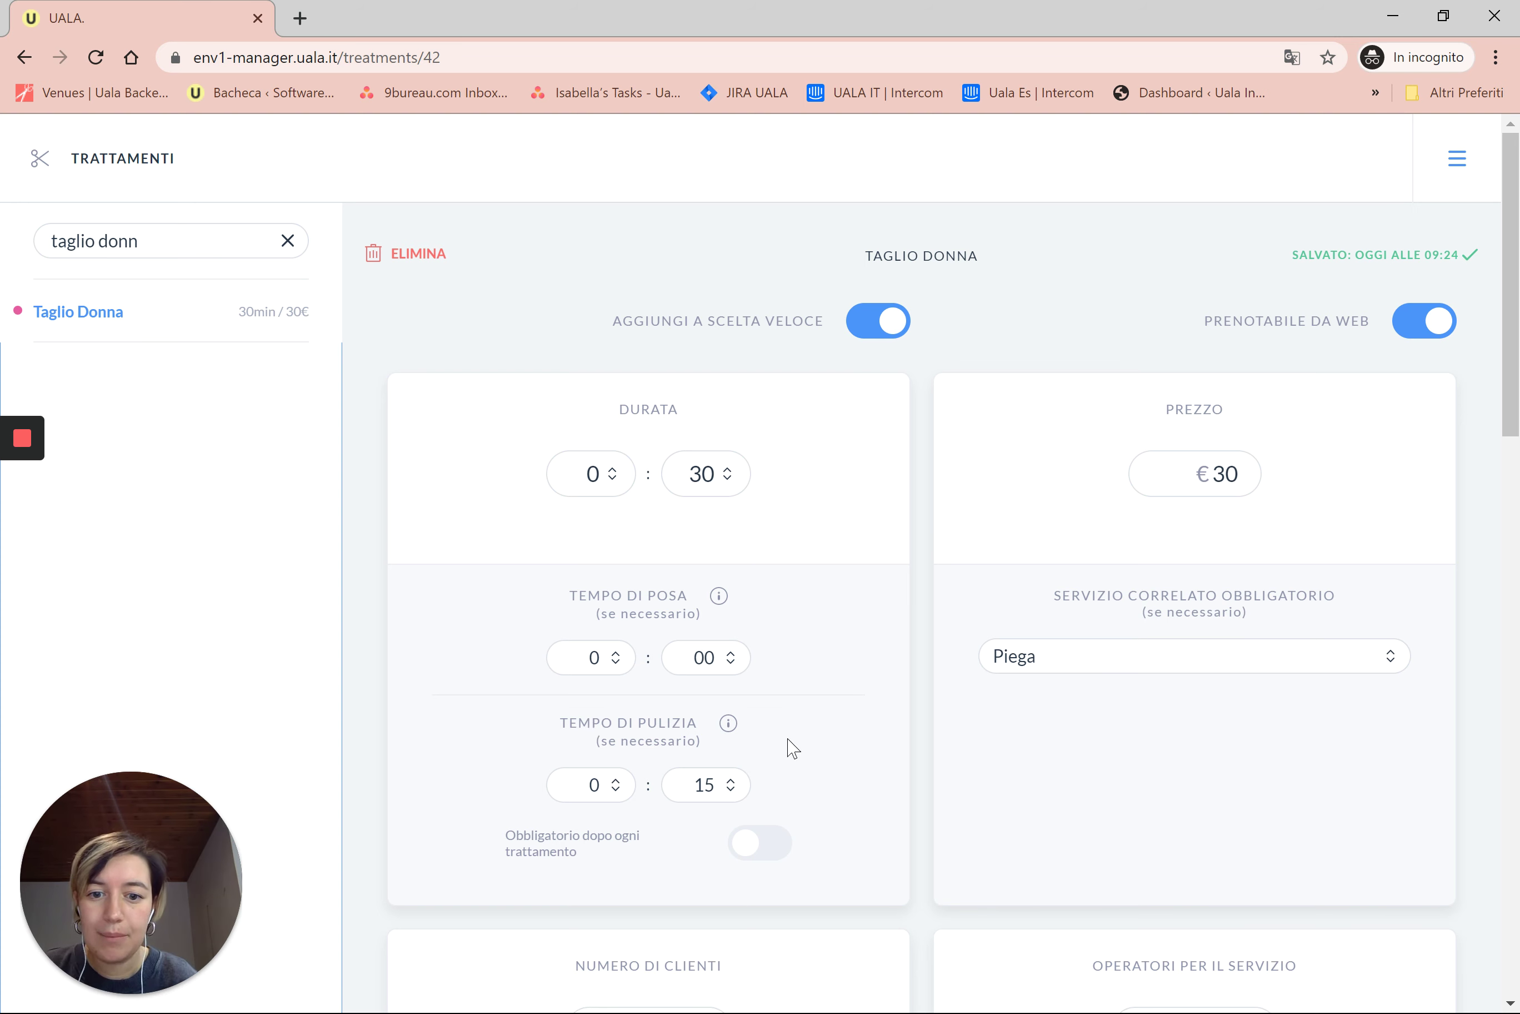
left_click(719, 786)
left_click(723, 869)
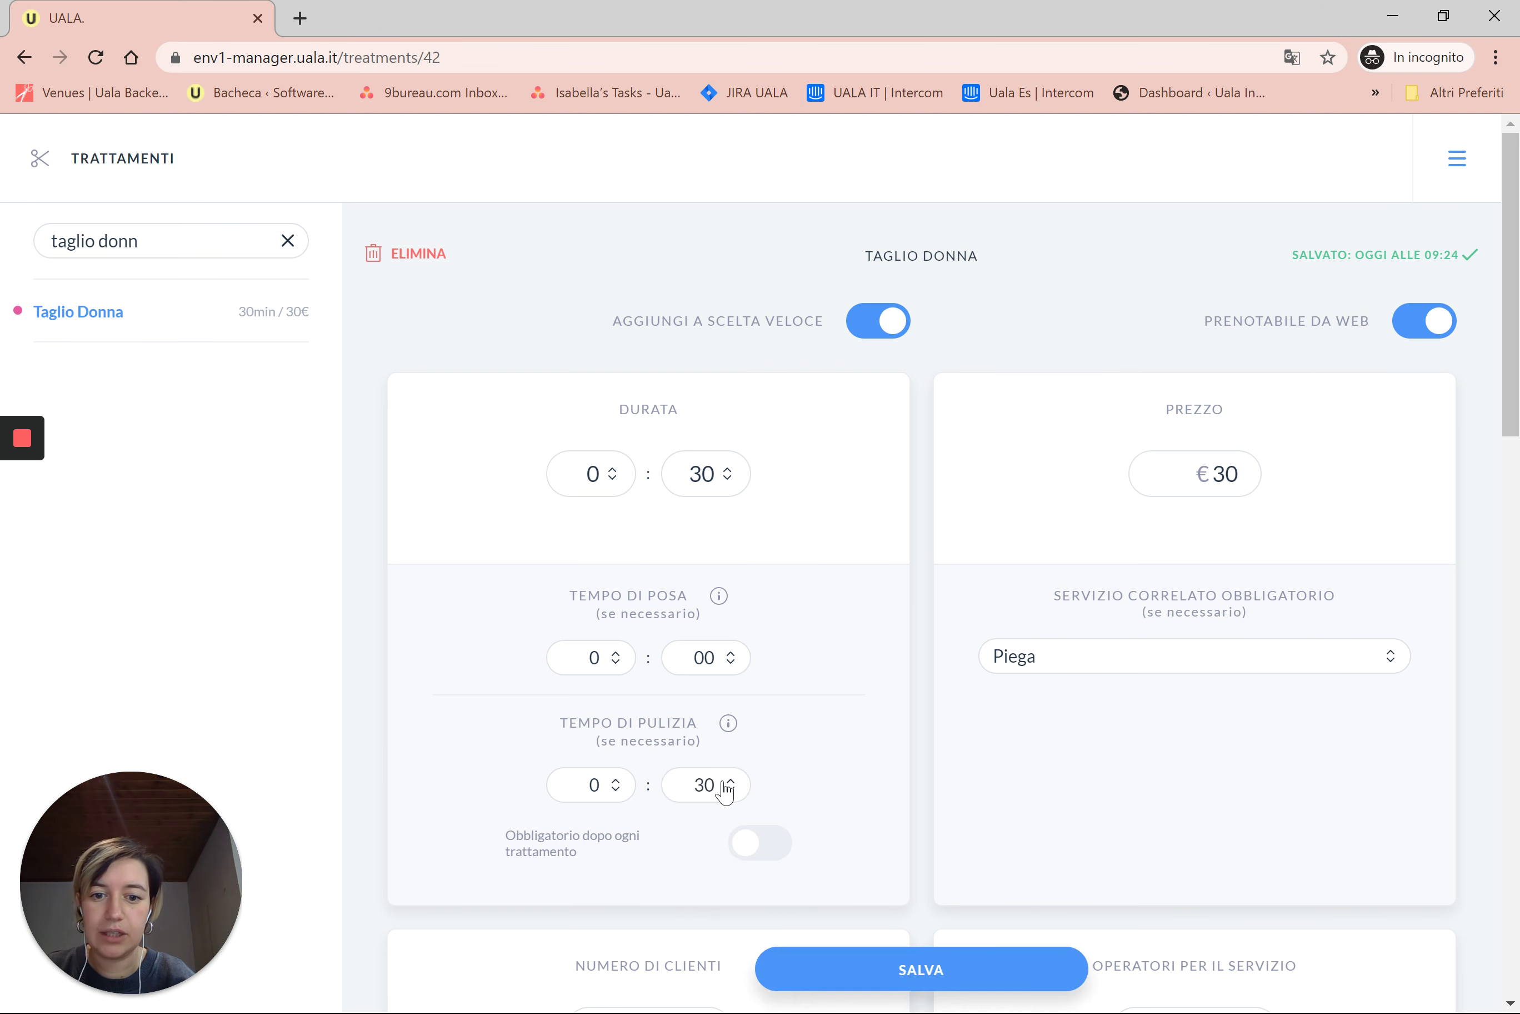
left_click(723, 787)
left_click(720, 821)
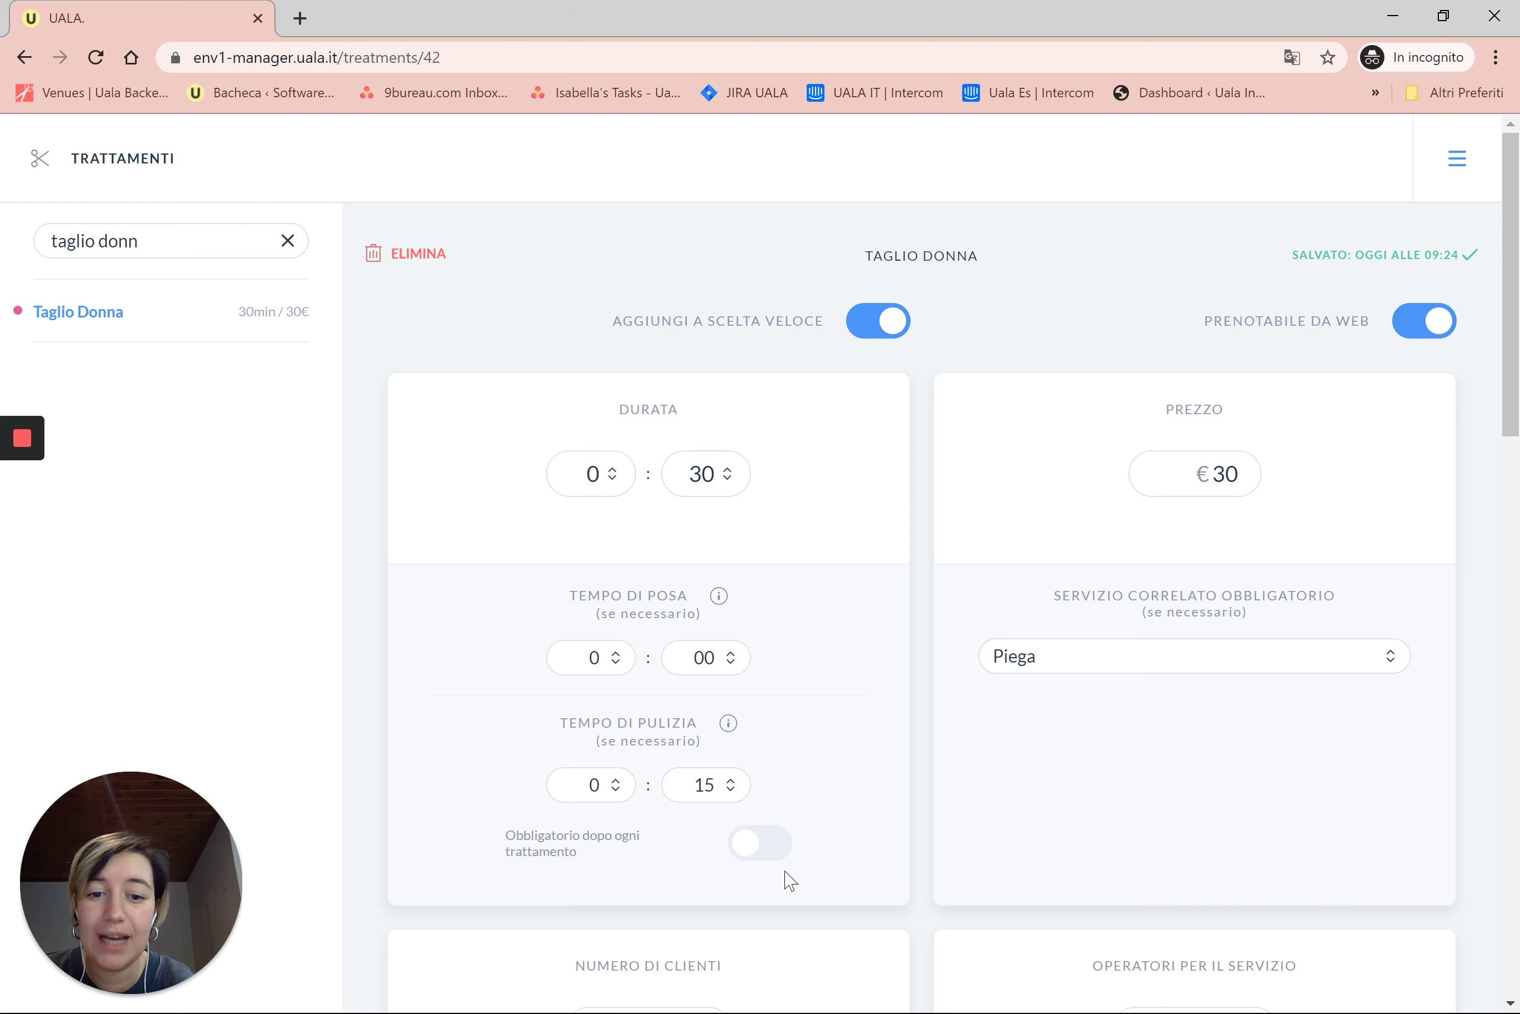
left_click(772, 850)
left_click(752, 848)
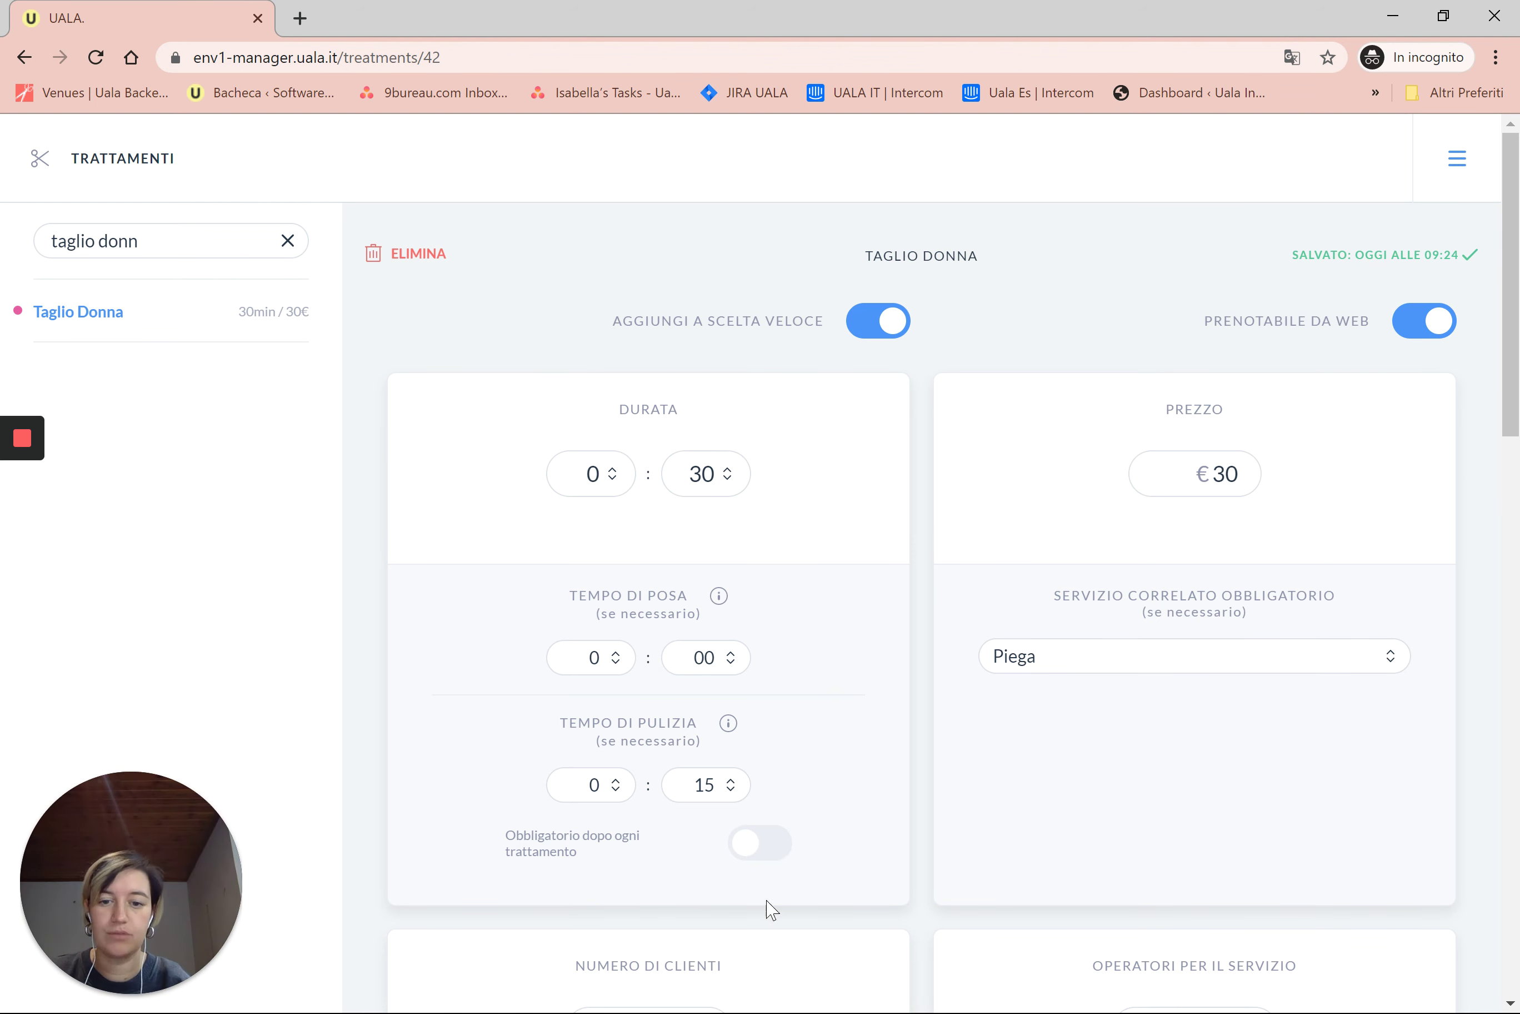
Step: Find the Piega service, set its cleaning time to 15 minutes, mandatory after every treatment, and save
left_click(270, 239)
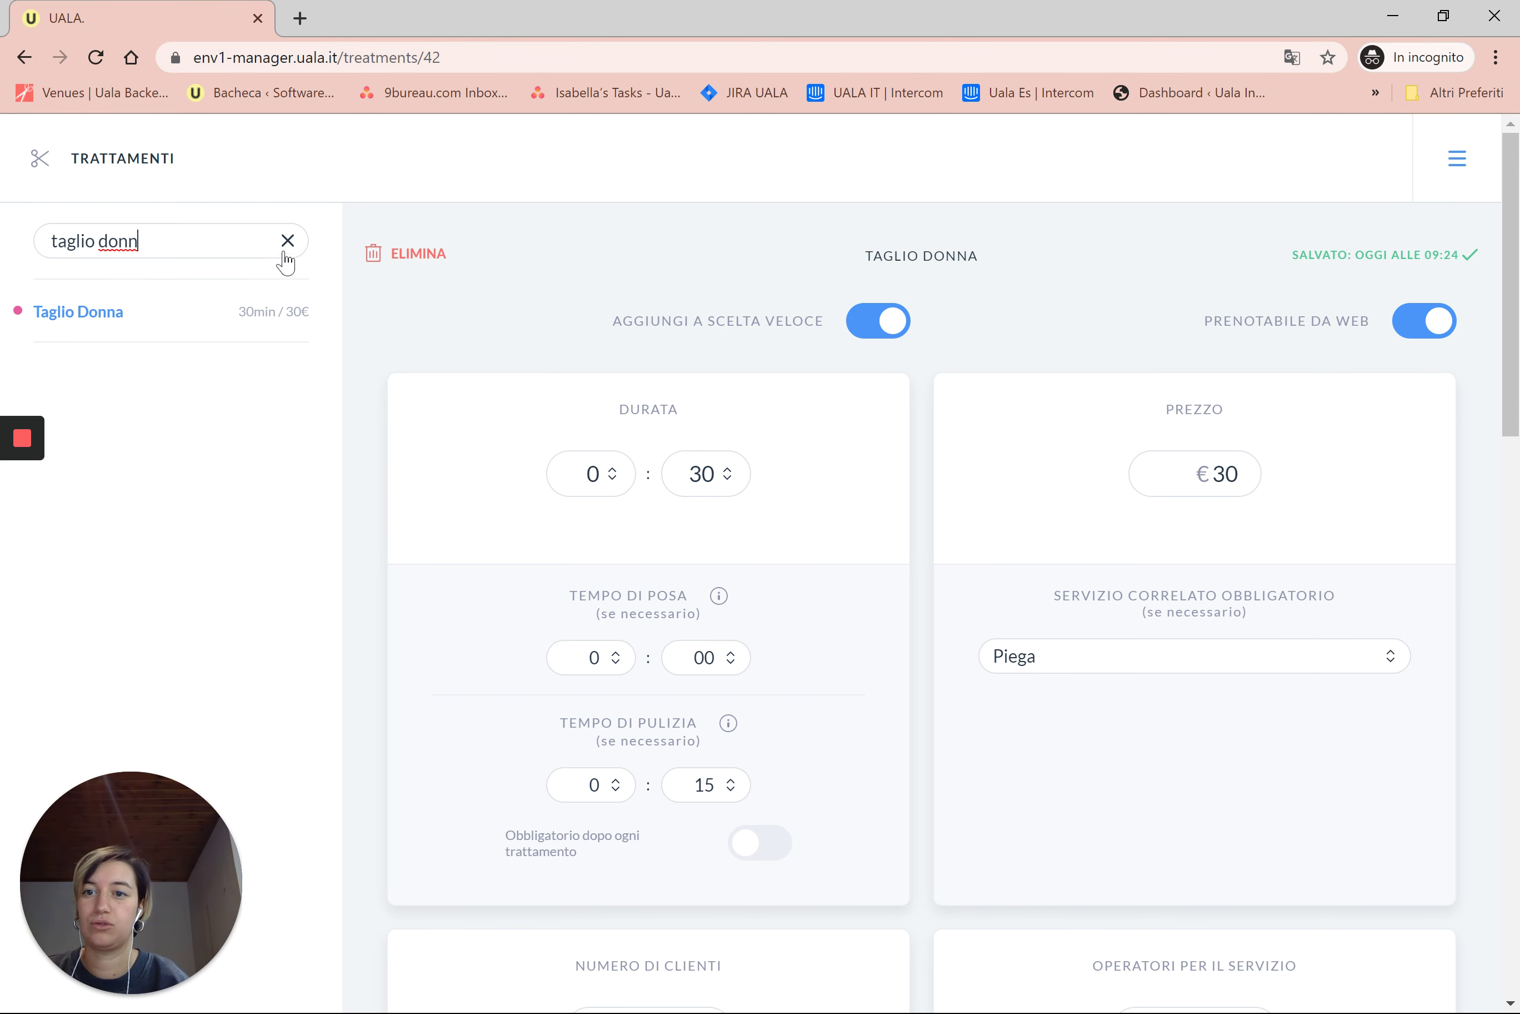
left_click_drag(214, 240, 44, 247)
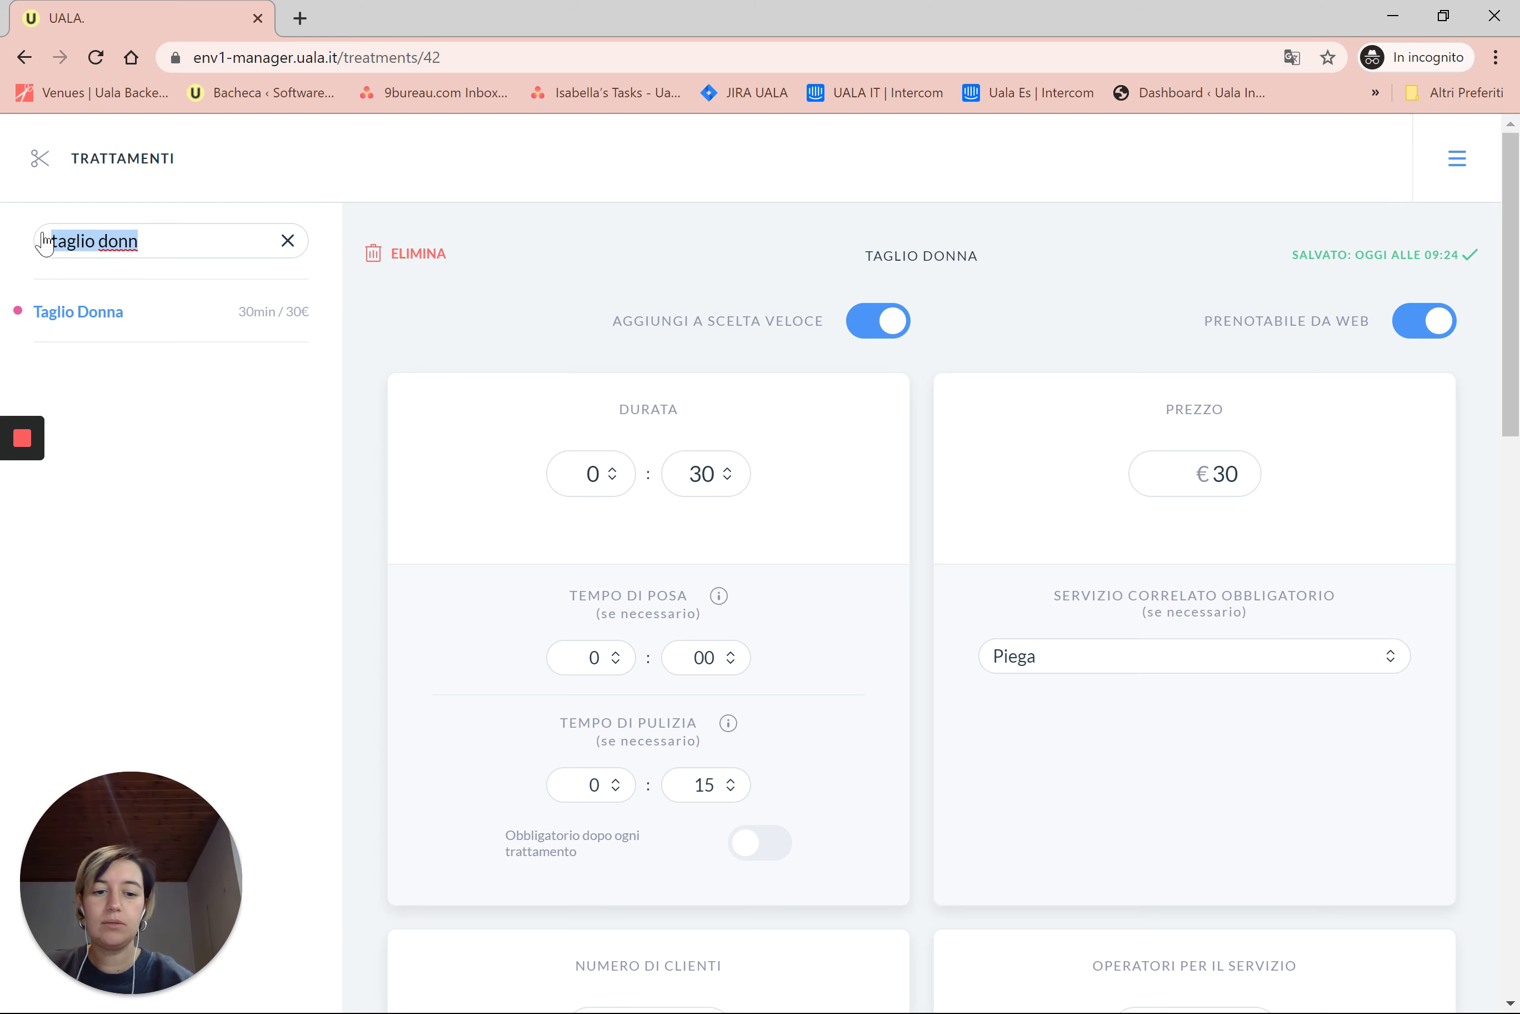
type("piega")
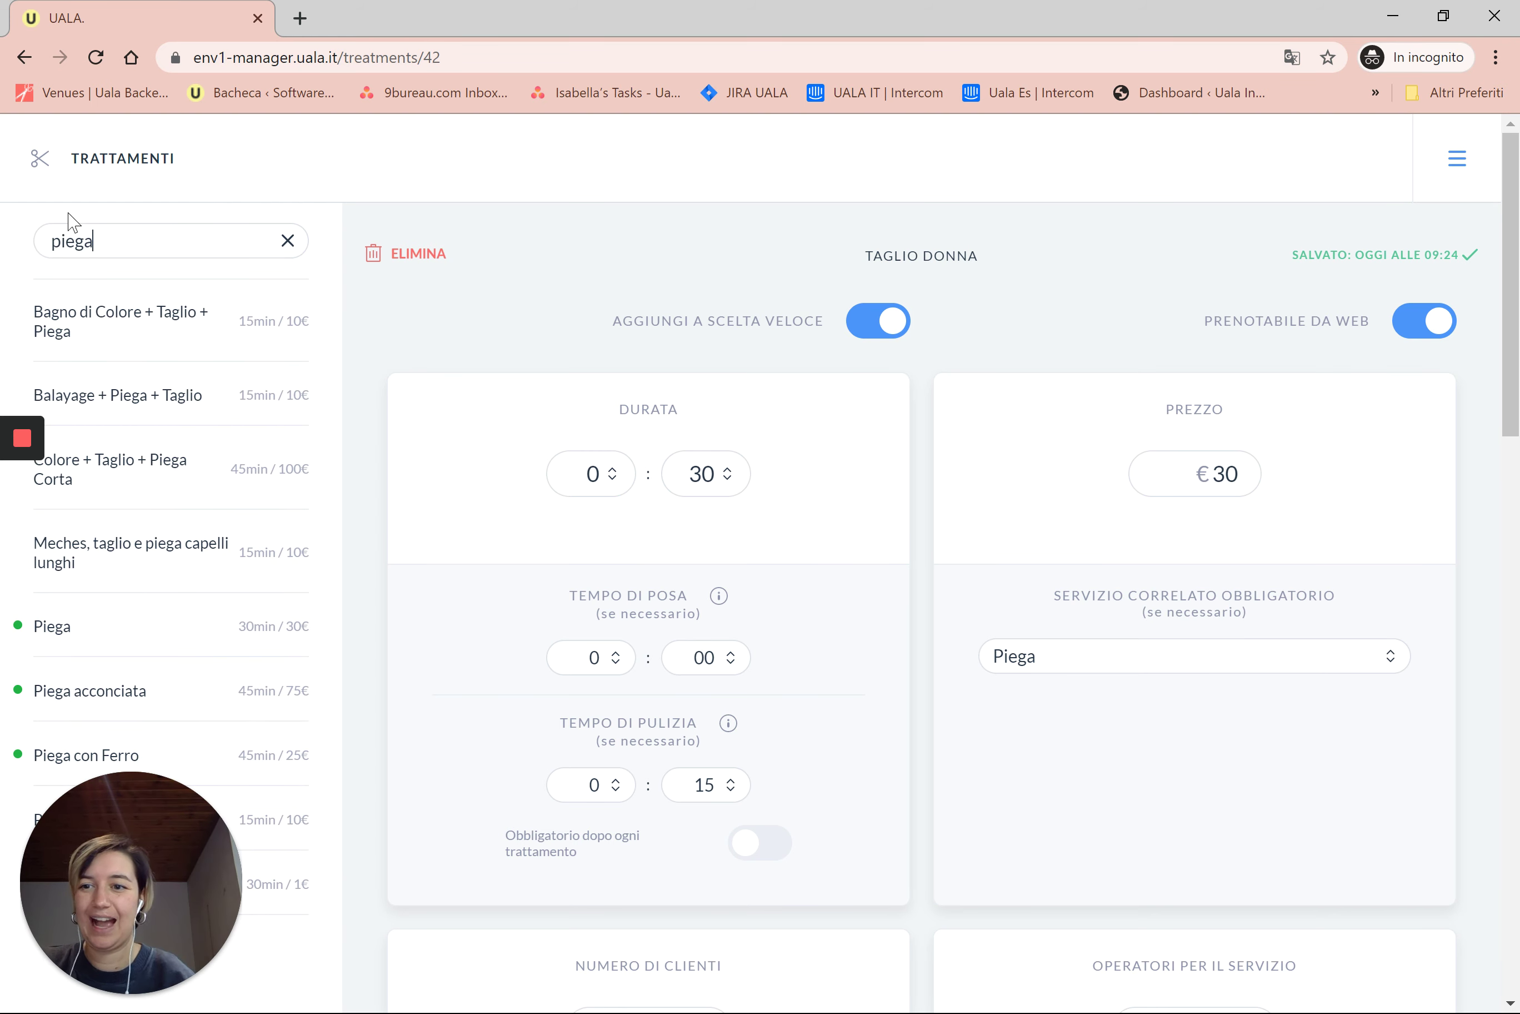
left_click(92, 624)
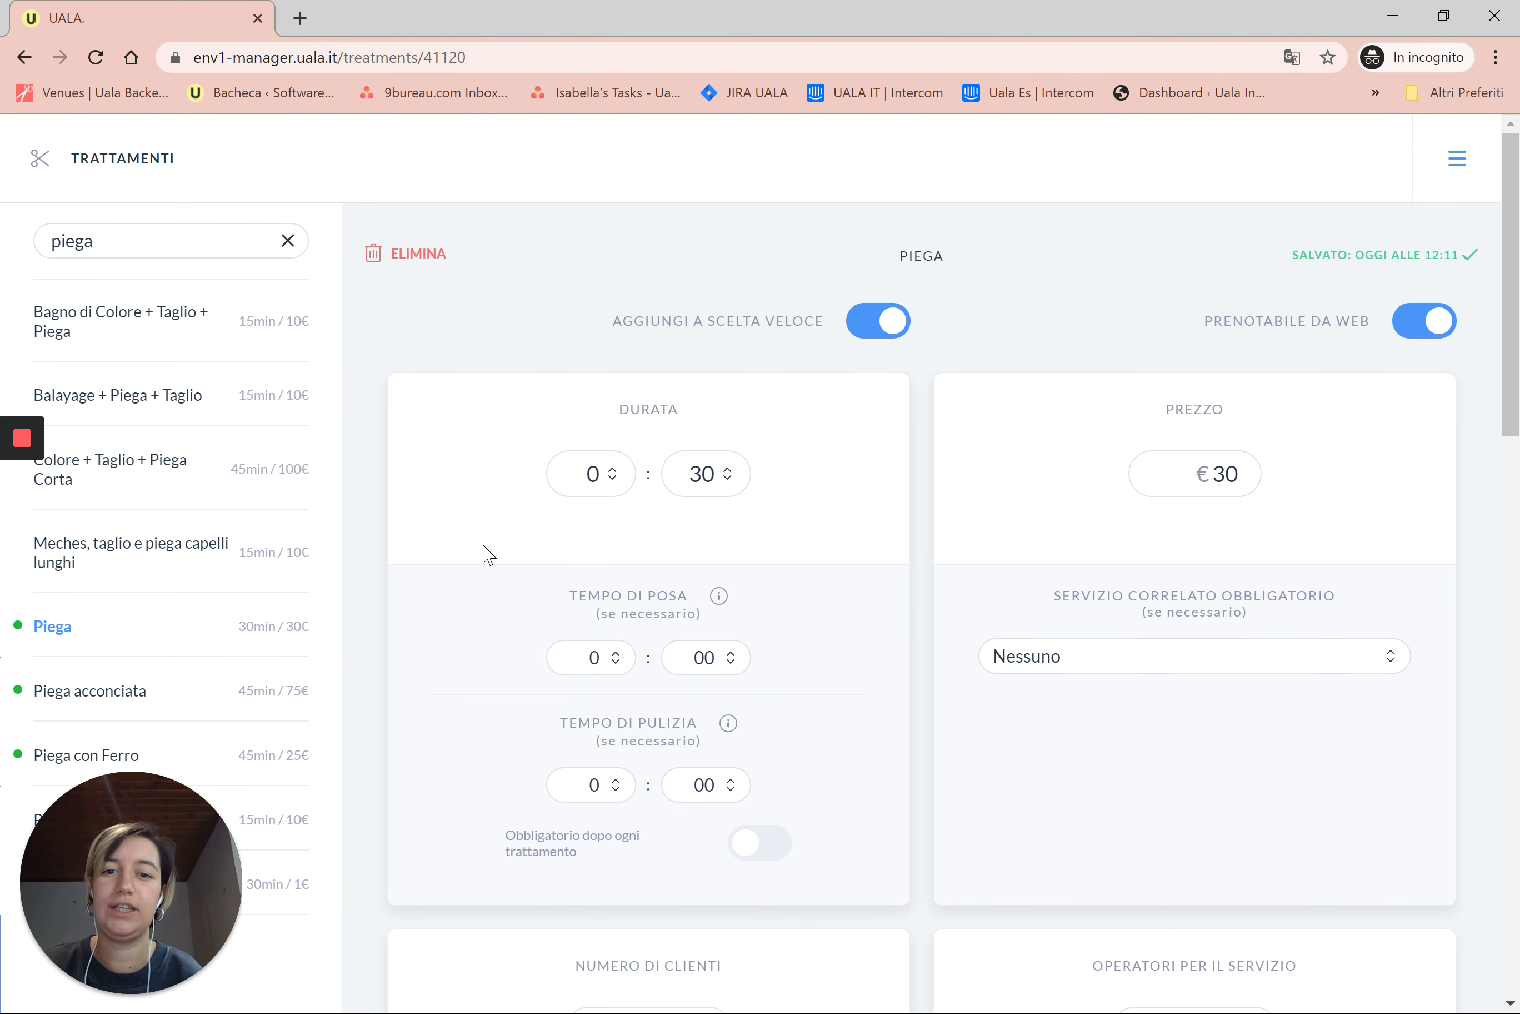
left_click(678, 788)
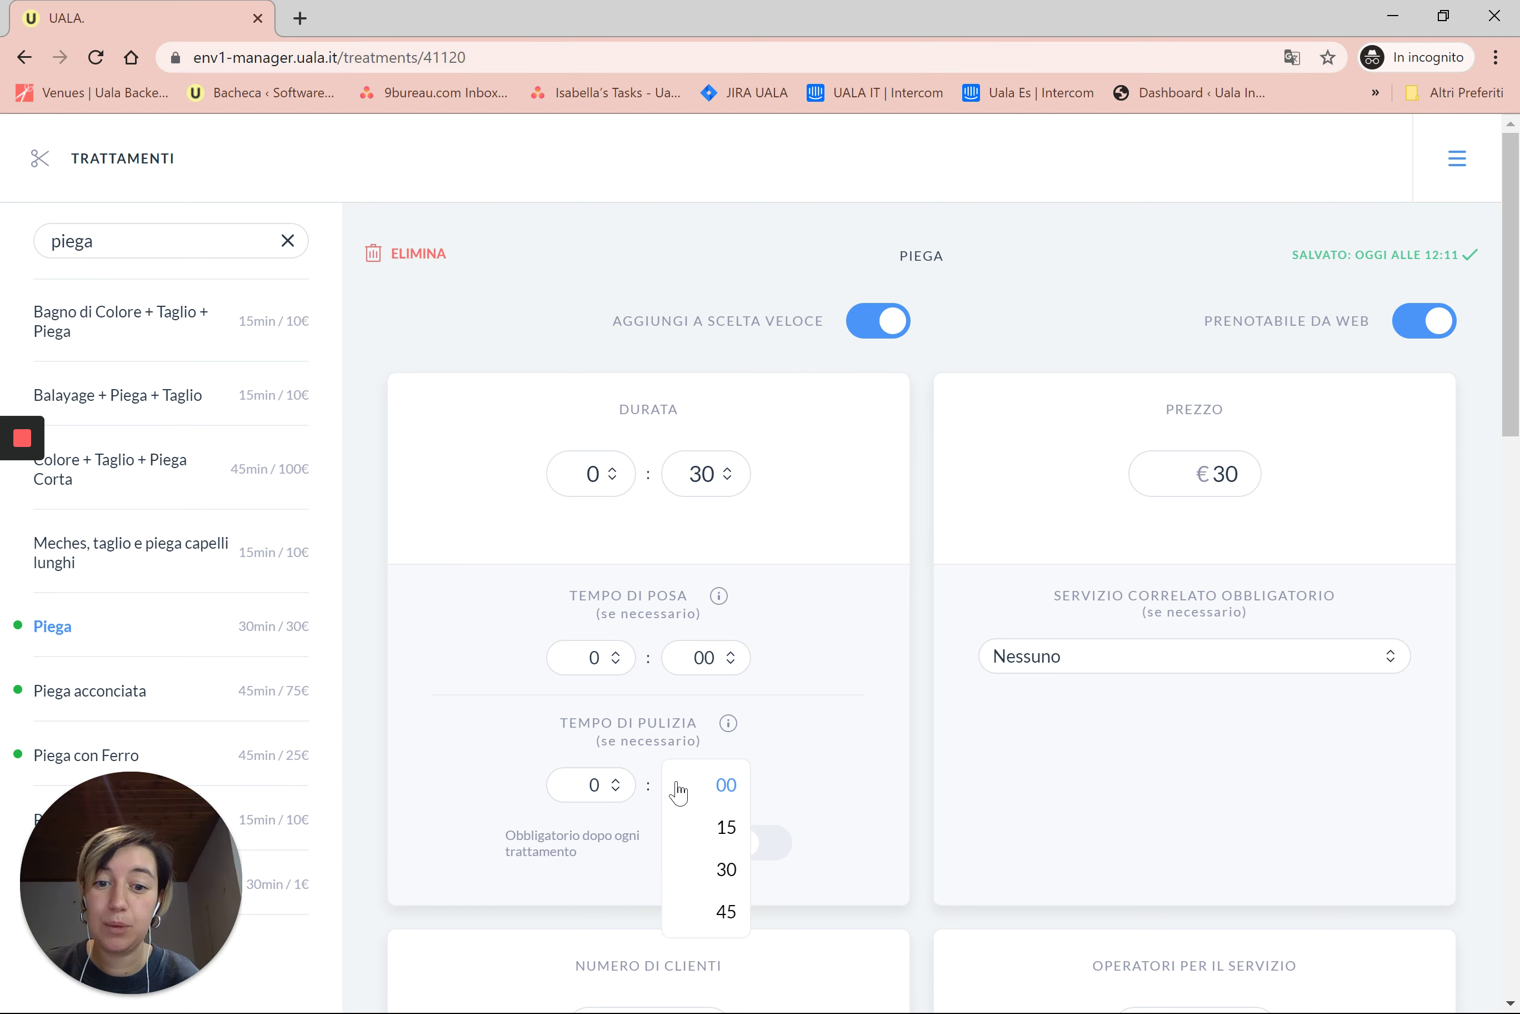
left_click(688, 826)
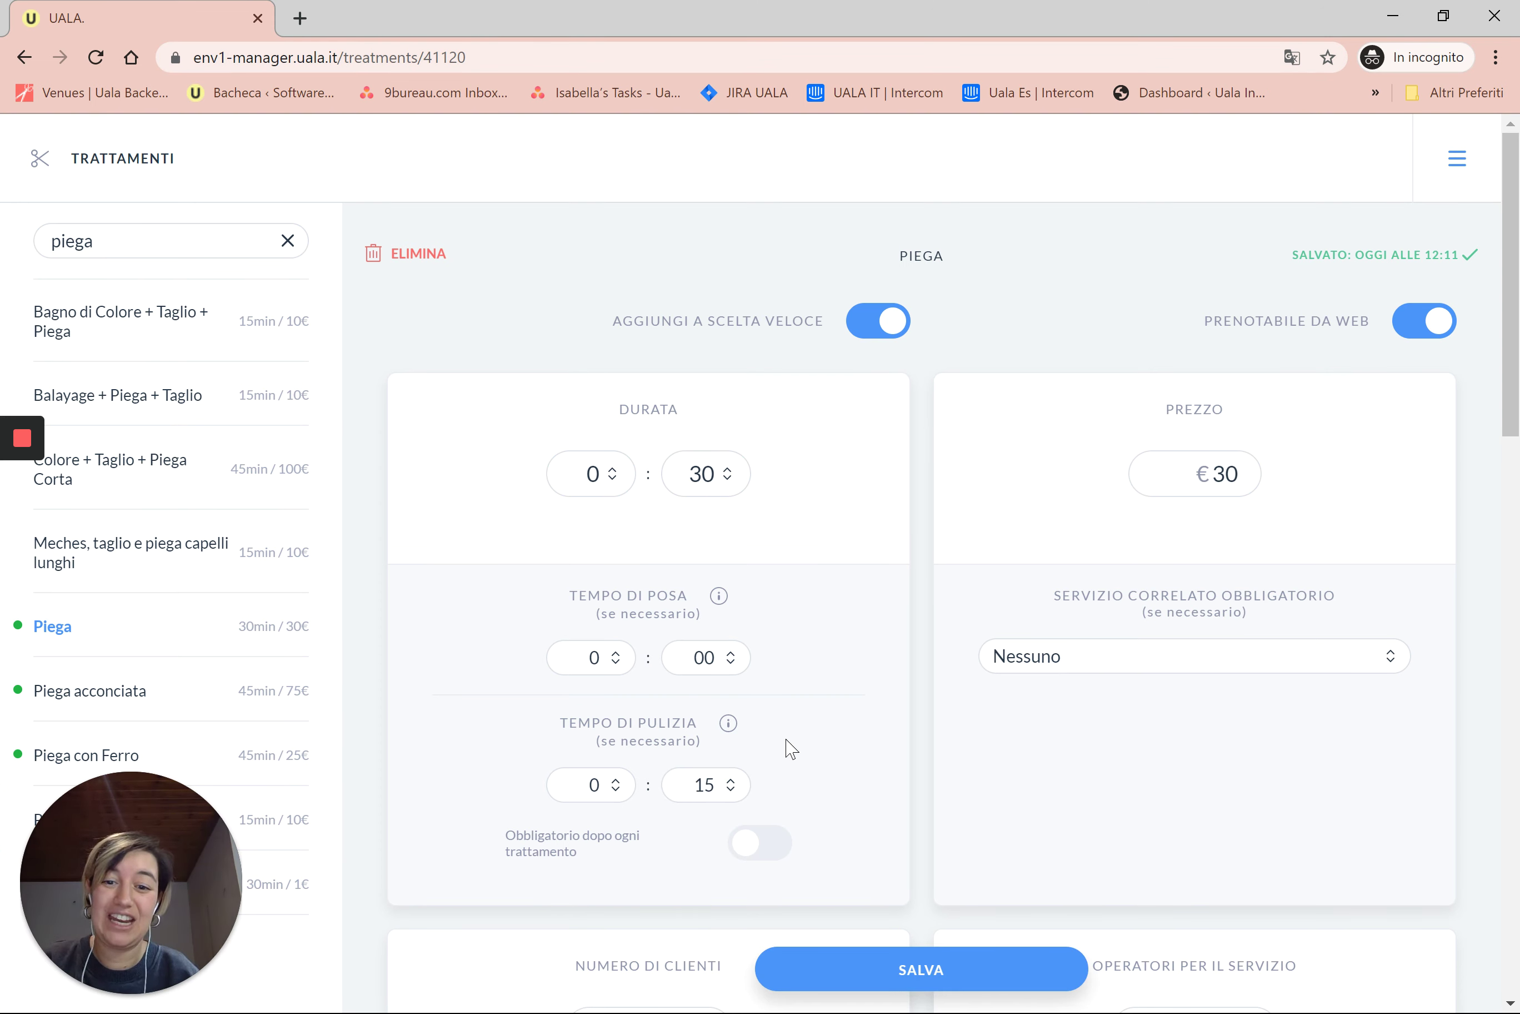
left_click(768, 845)
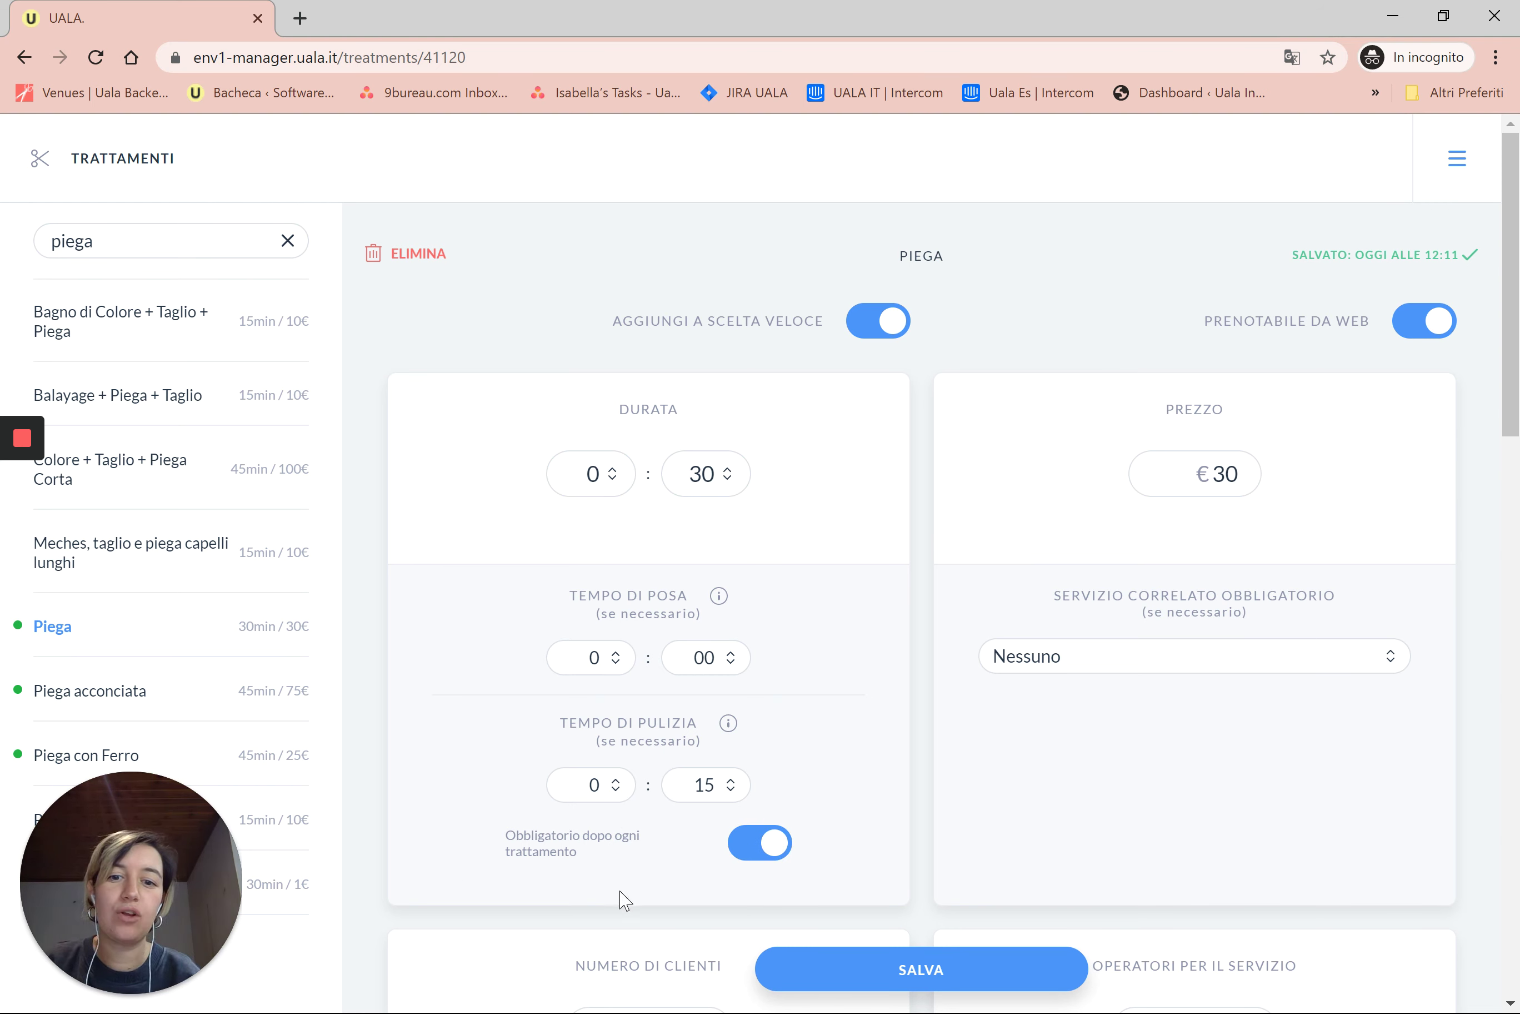
left_click(872, 972)
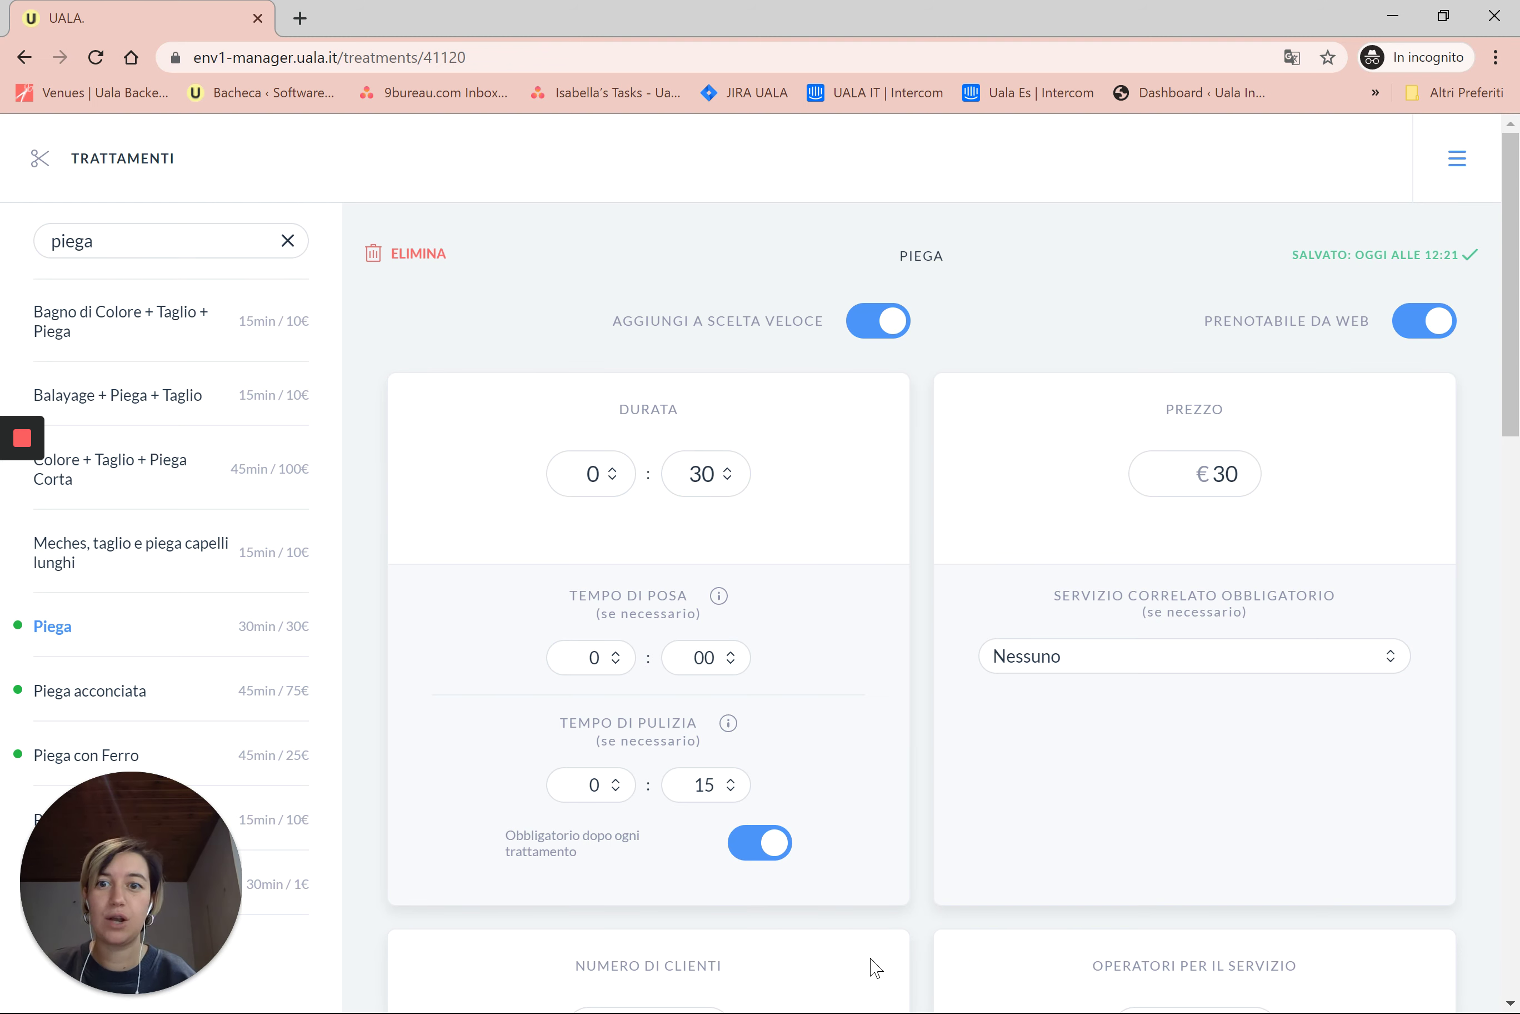
Step: Find the Ceretta Gamba Intera service, set its cleaning time to 15 minutes, mandatory after every treatment, and save
left_click(280, 247)
left_click(287, 241)
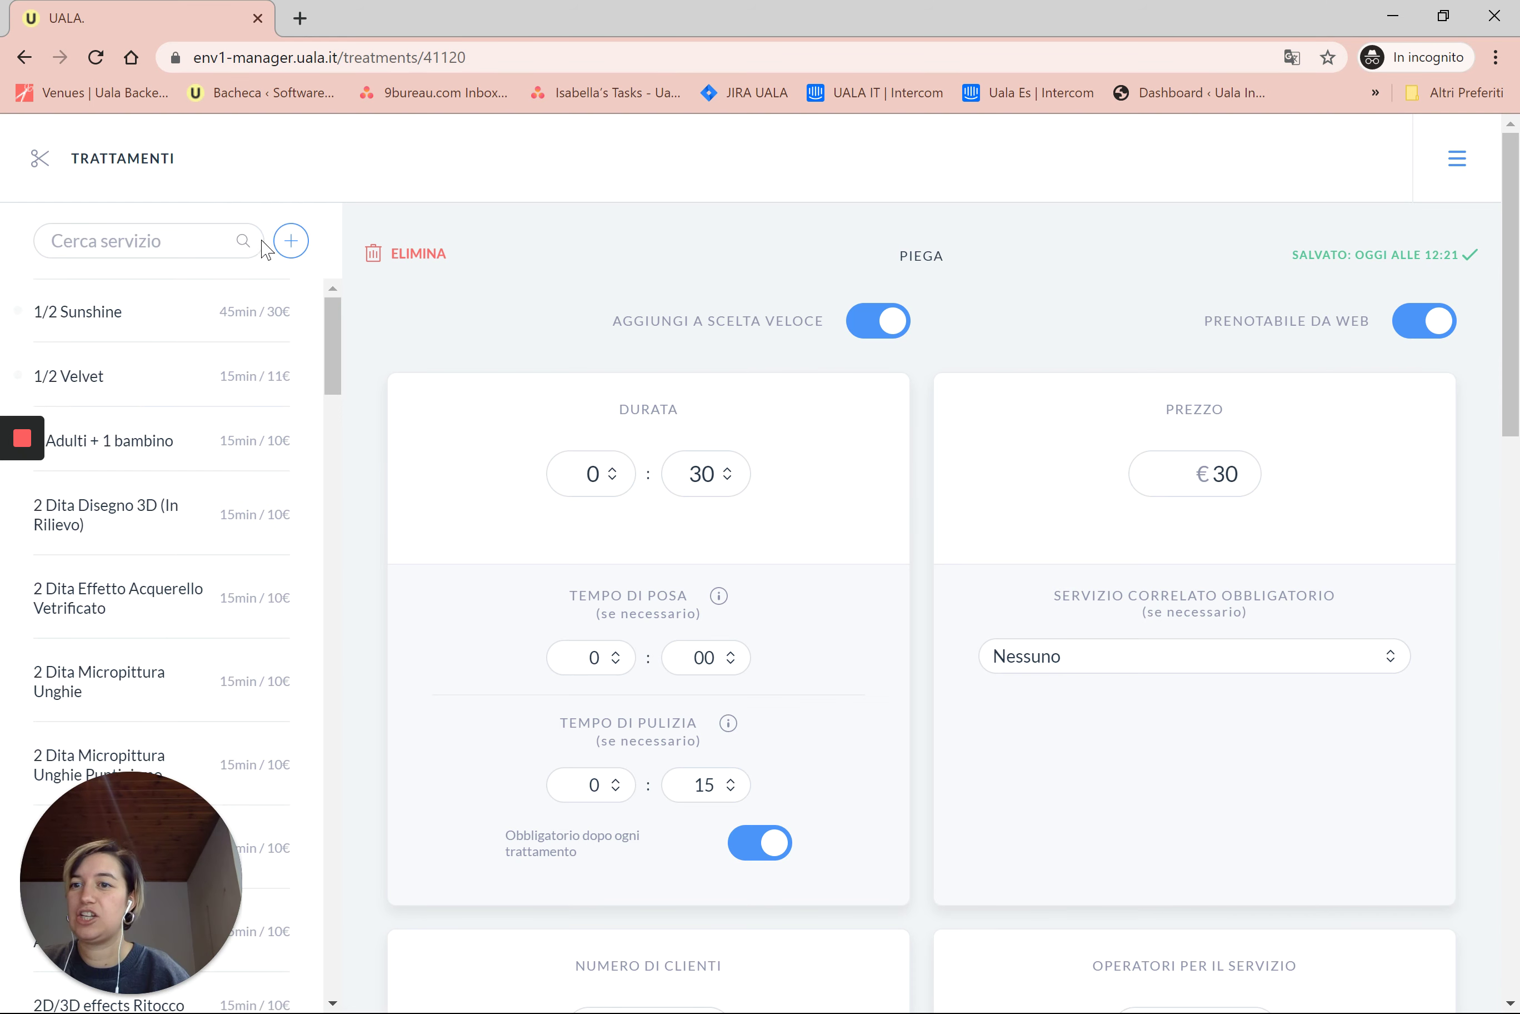
type("cerett")
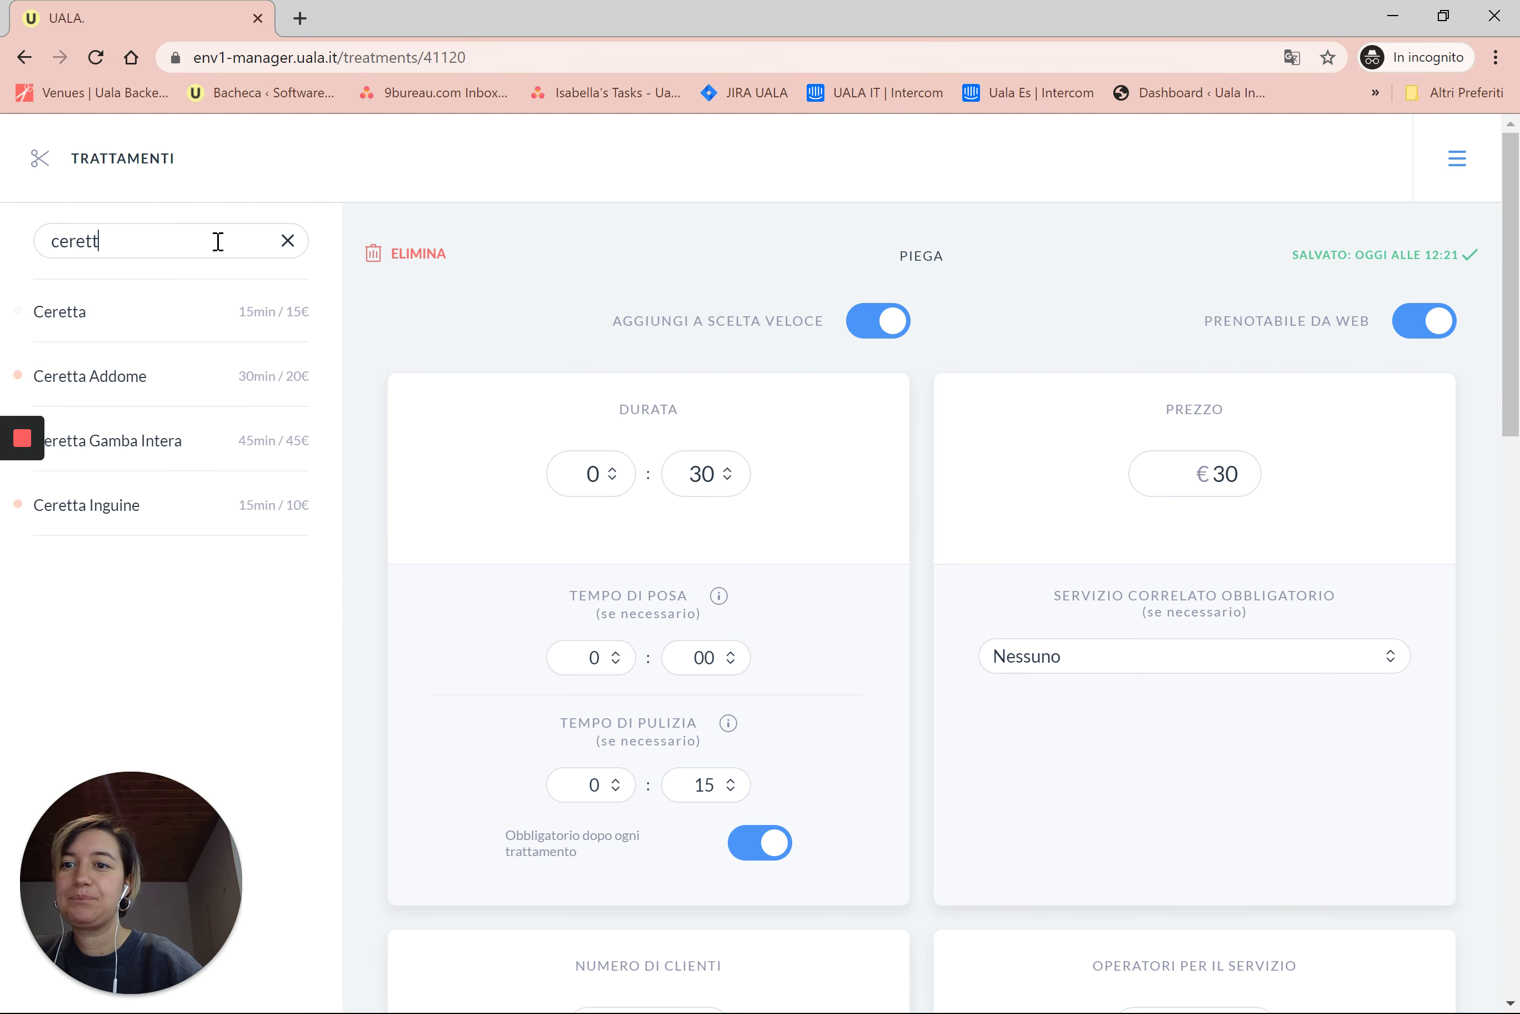
left_click(148, 459)
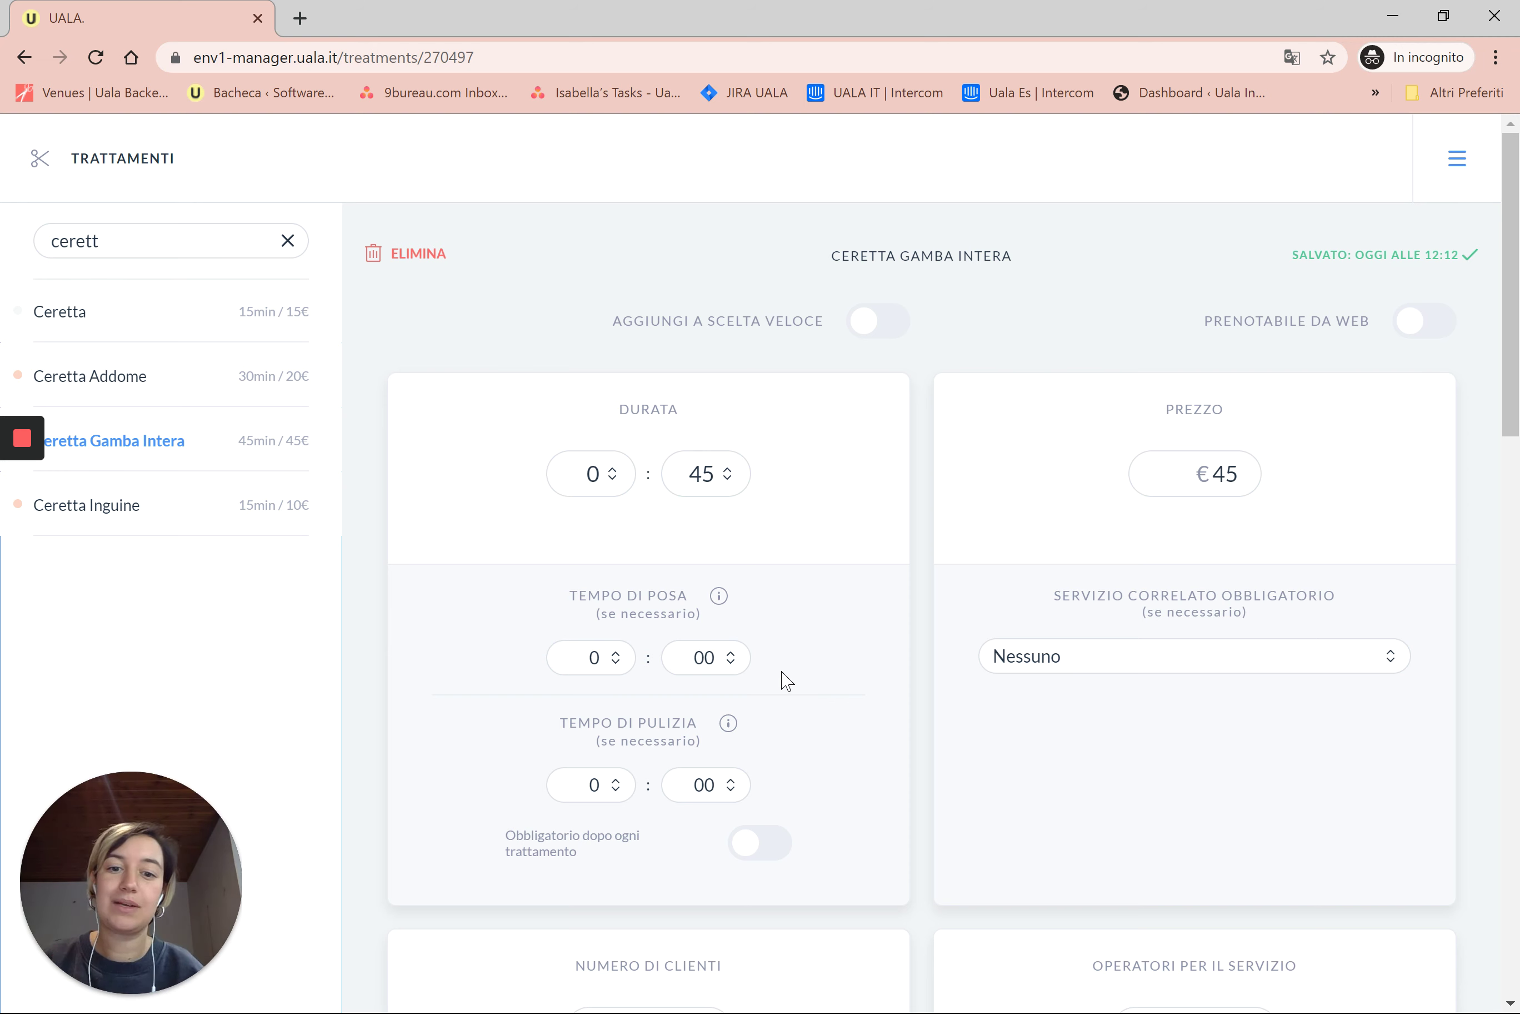
left_click(721, 788)
left_click(712, 831)
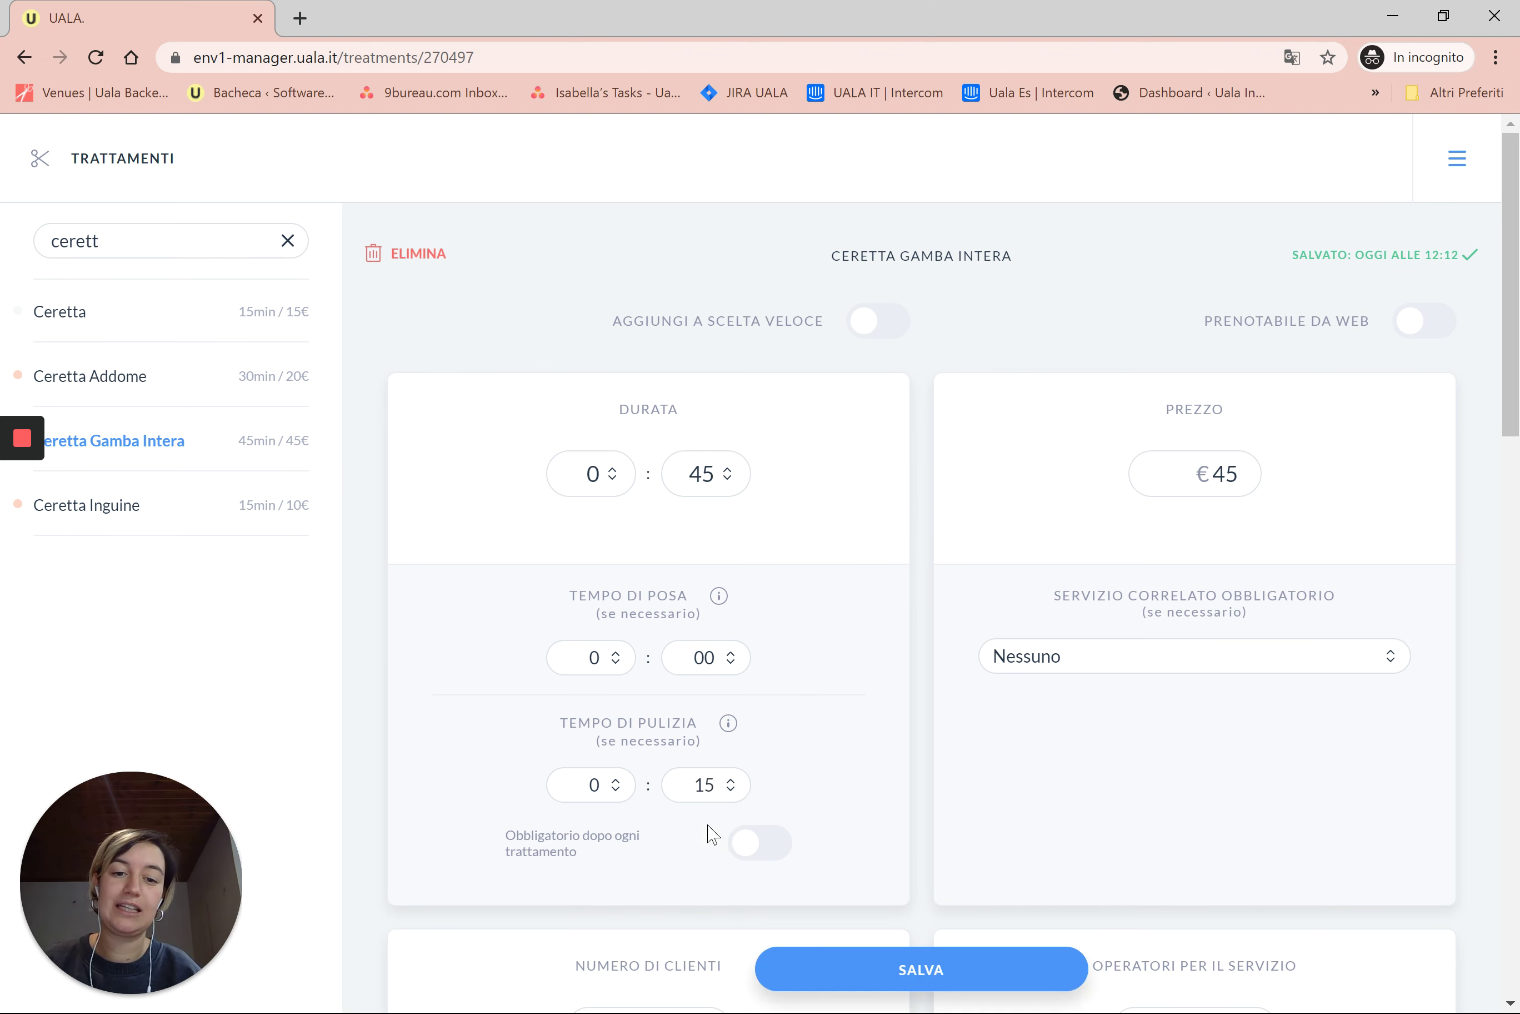
left_click(791, 848)
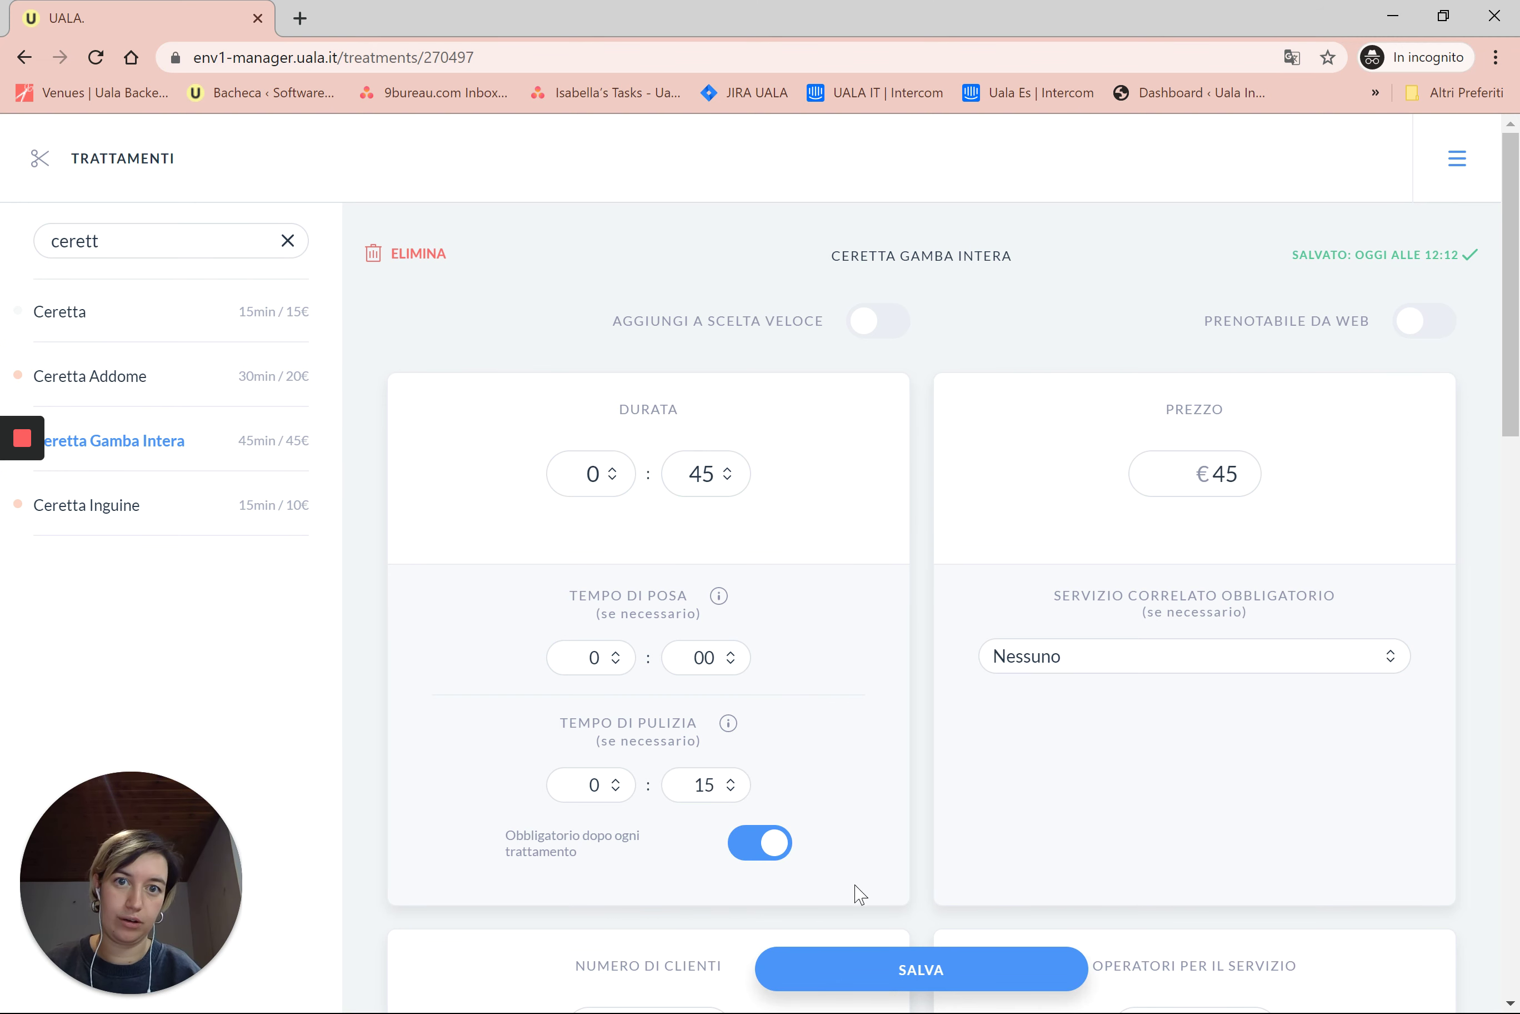
left_click(907, 979)
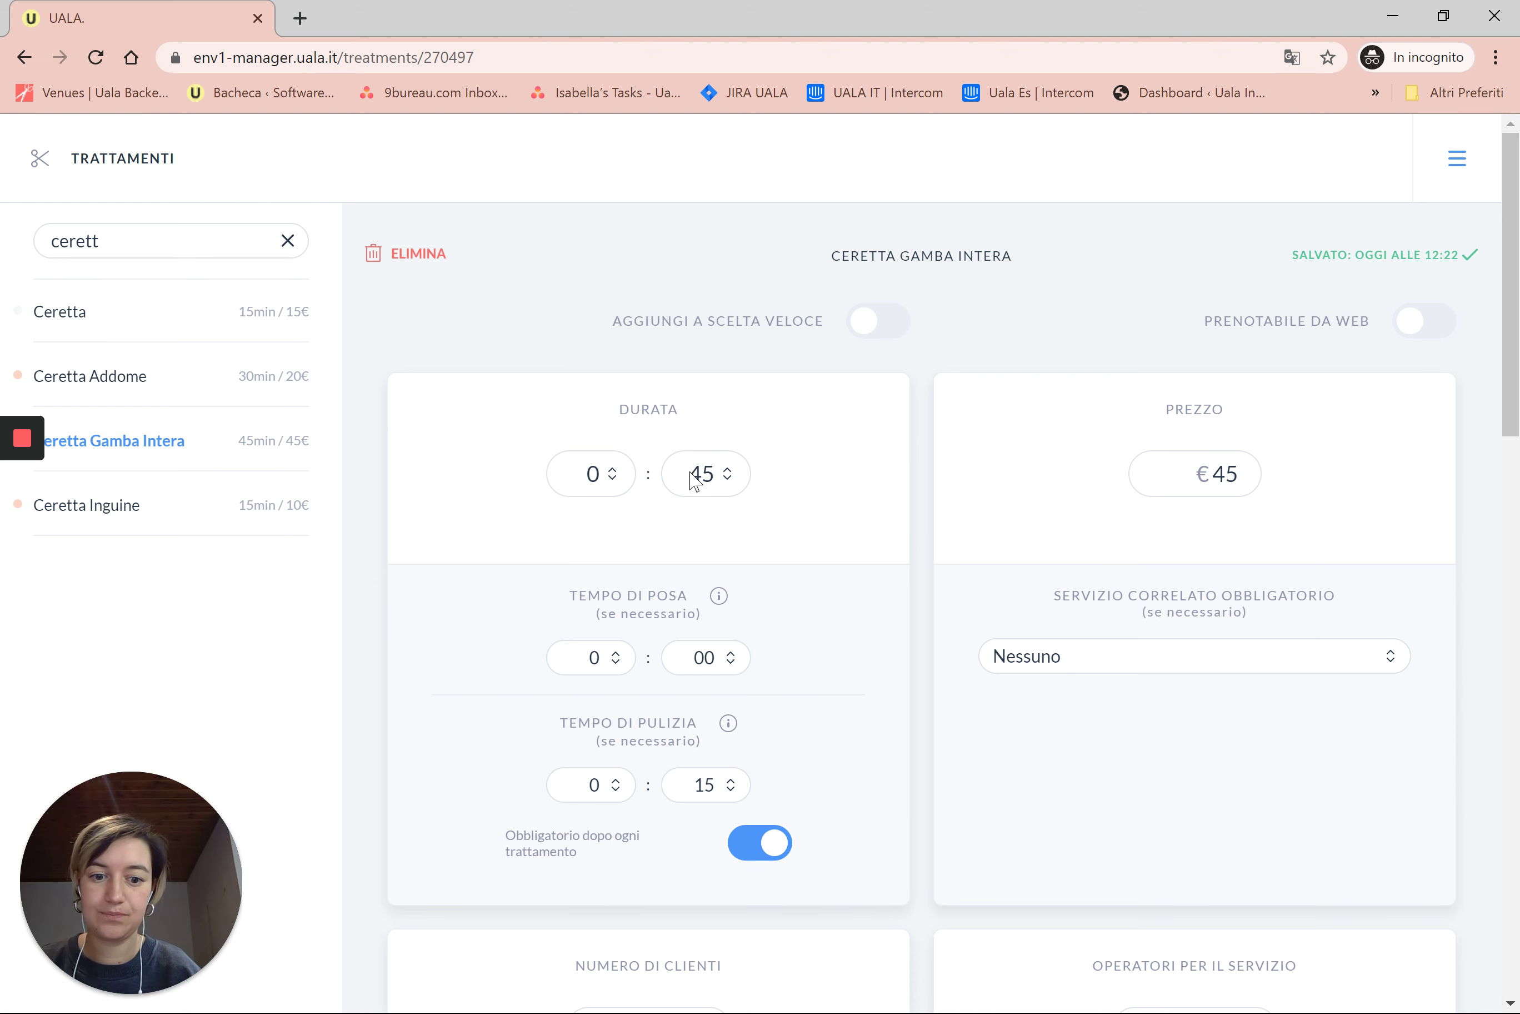
Step: Find the Manicure service, make its cleaning time mandatory after every treatment and save
left_click(288, 240)
left_click(119, 236)
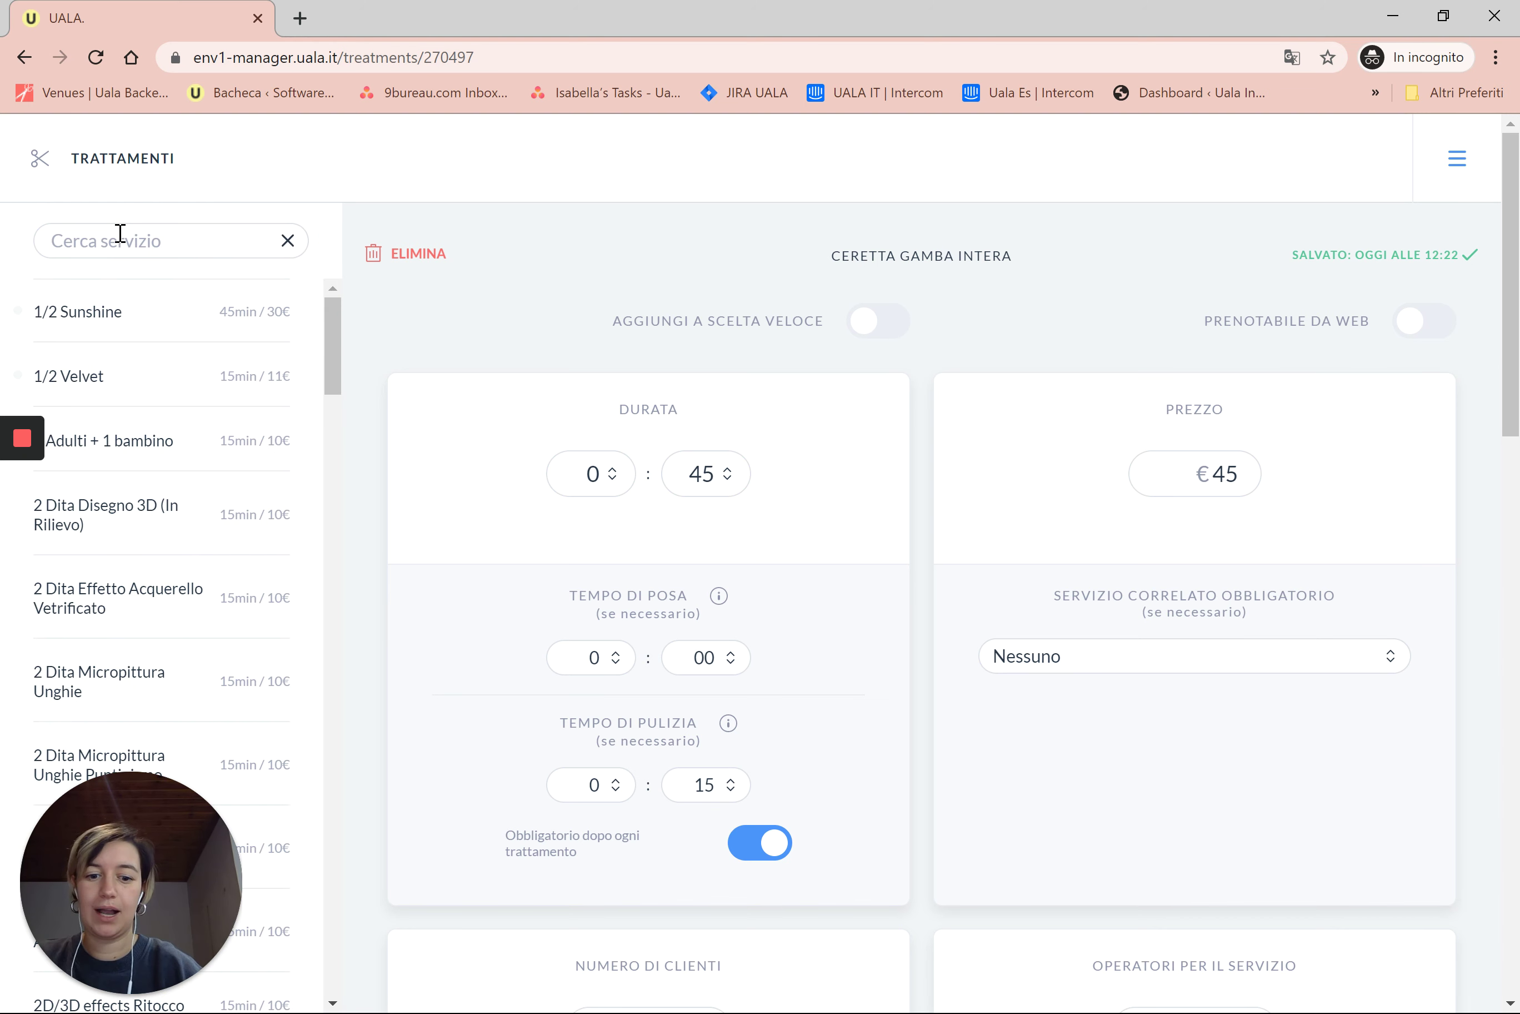
type("manicure")
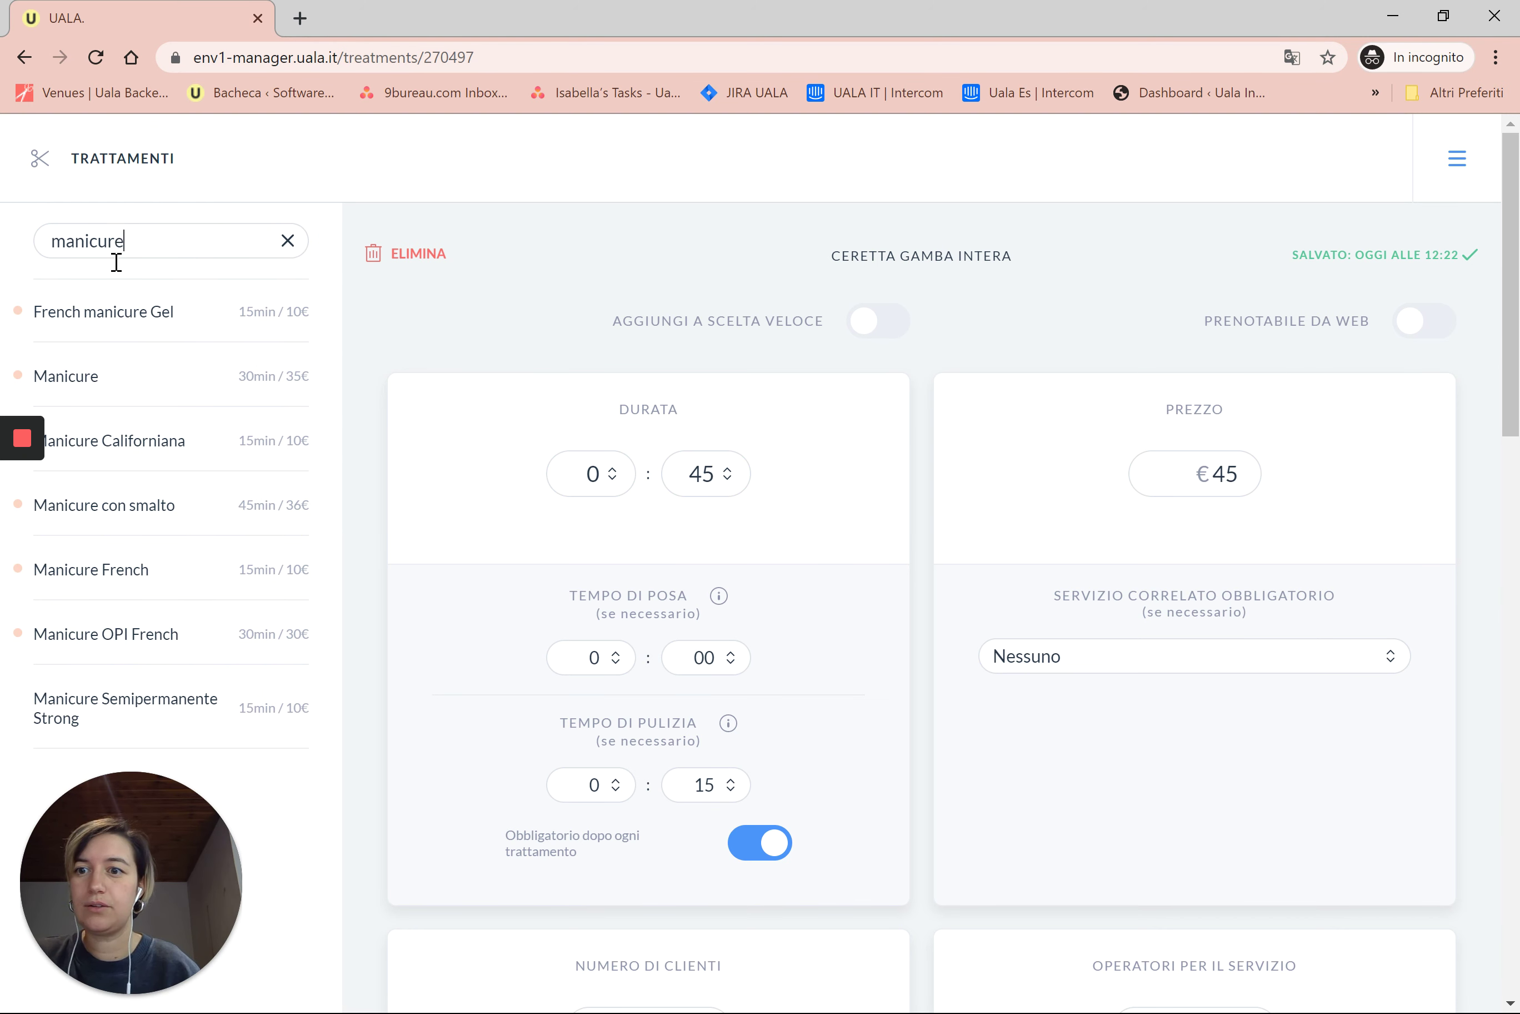
left_click(148, 385)
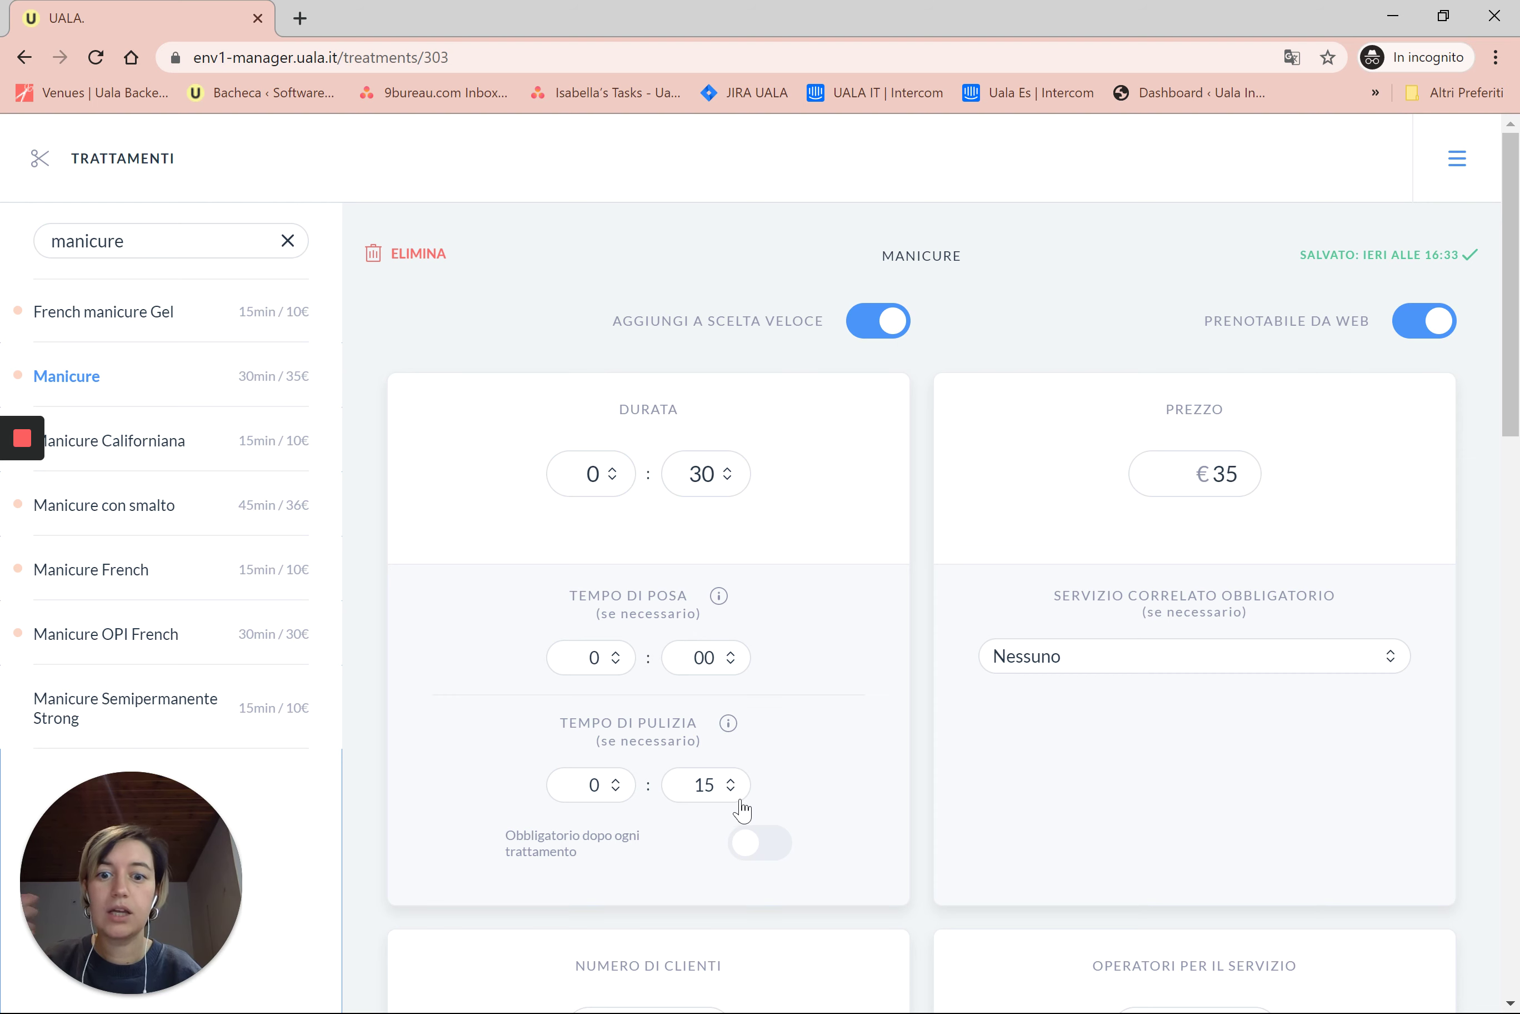
left_click(776, 848)
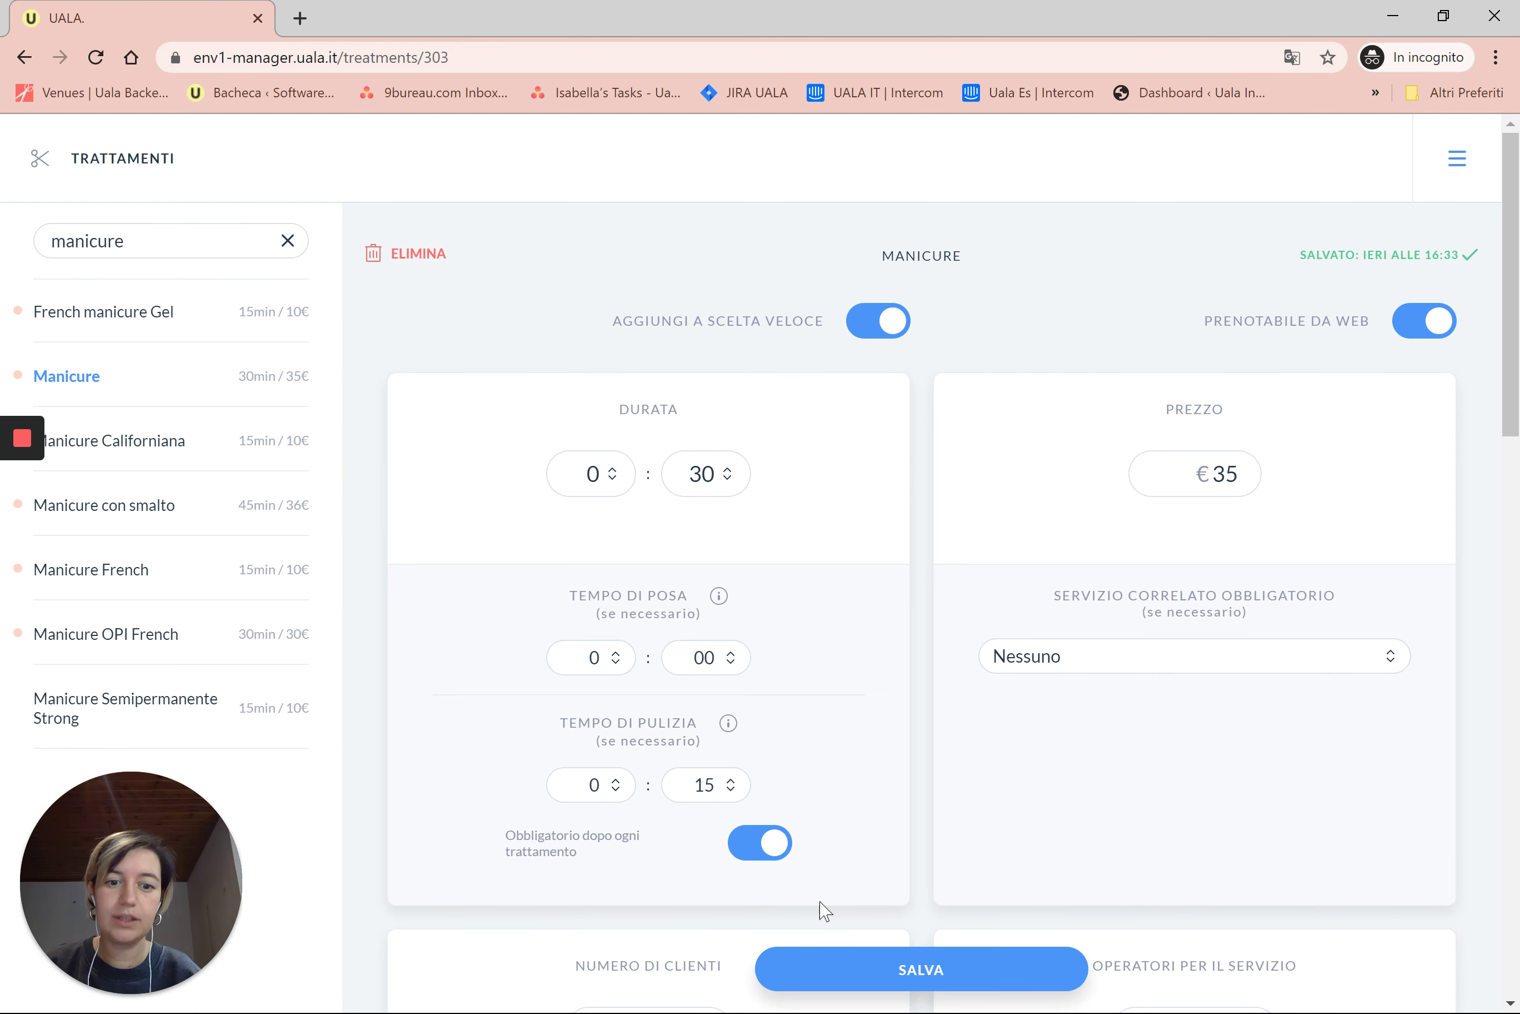
left_click(883, 976)
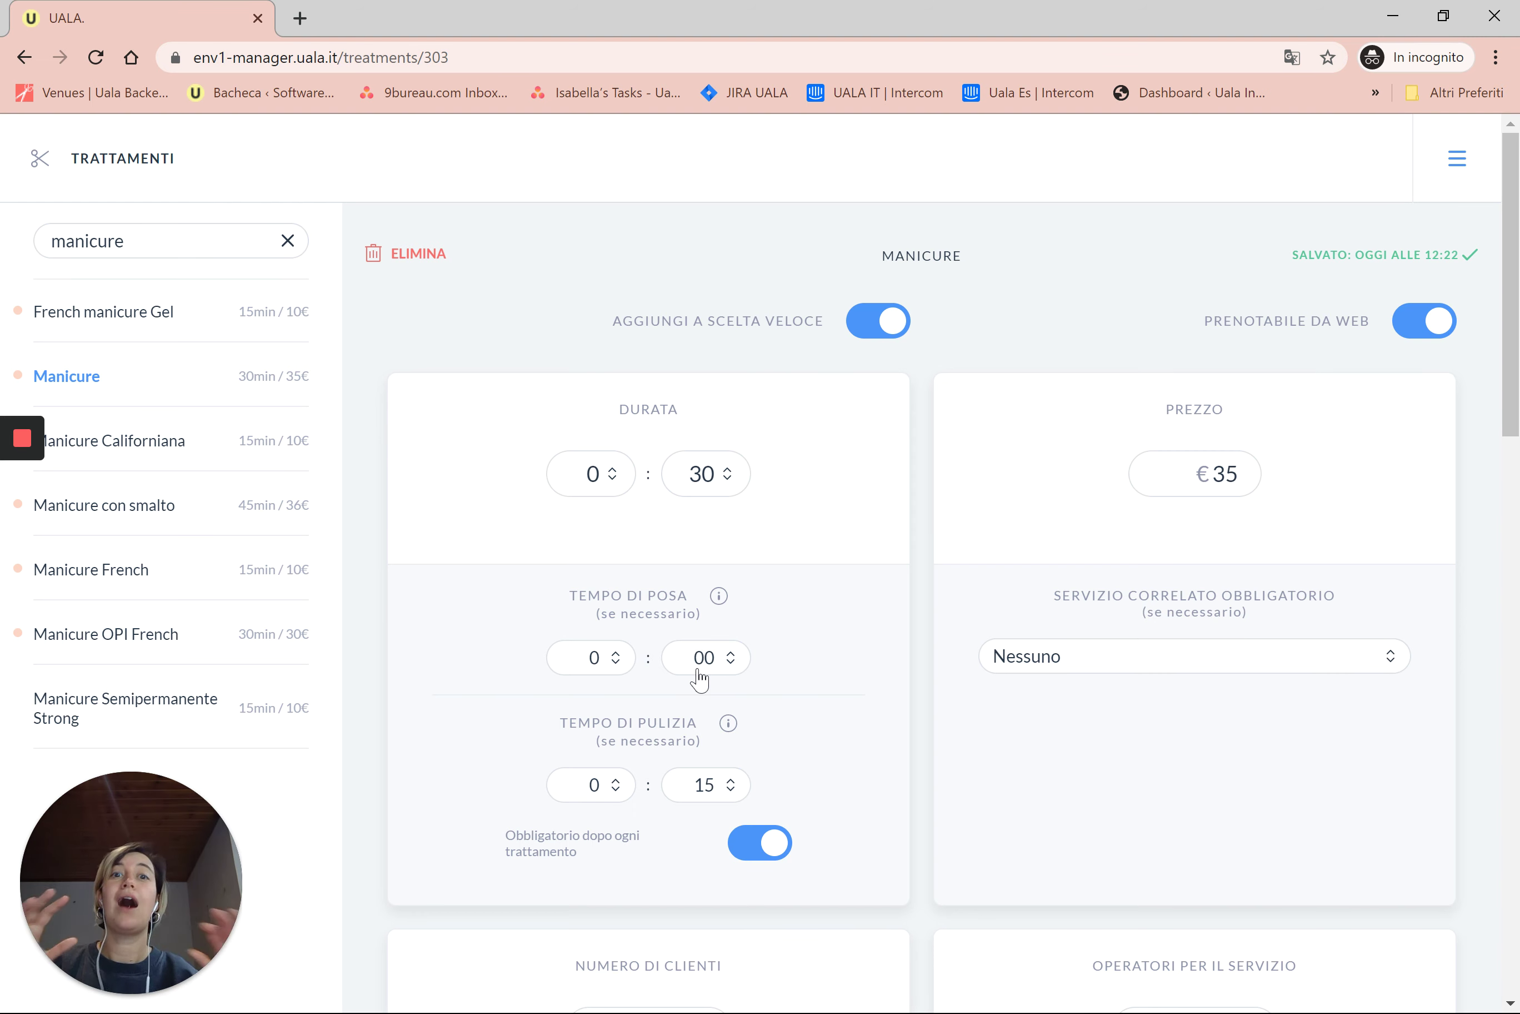
Step: Return to the agenda
left_click(1457, 162)
left_click(1329, 234)
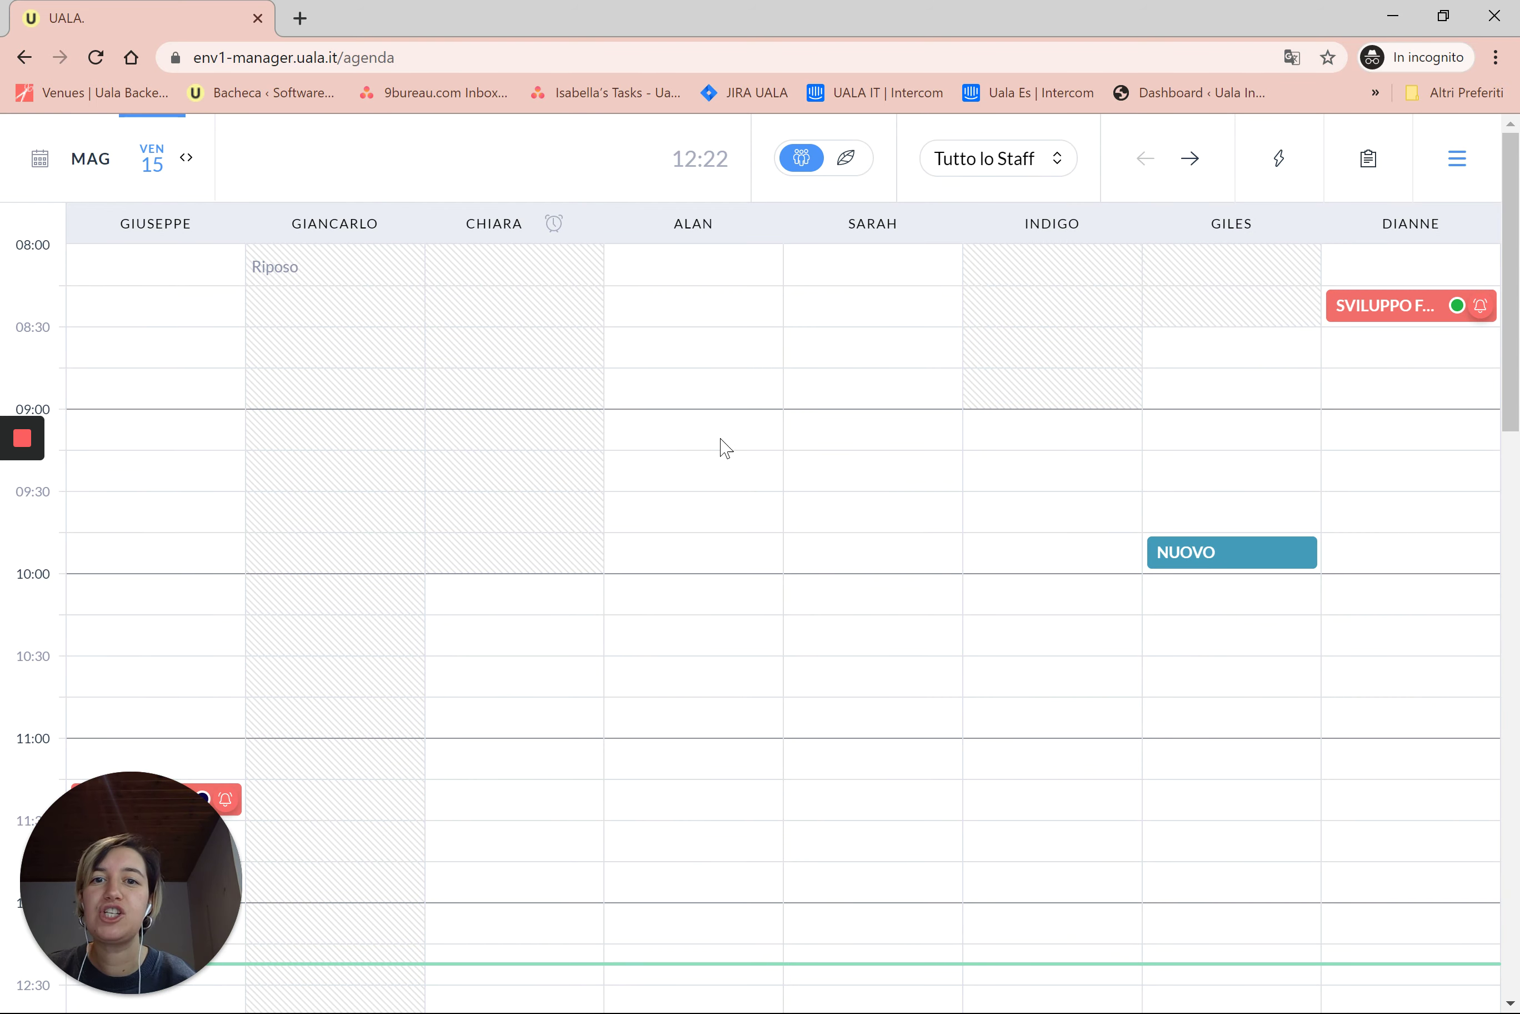
Step: Start a 15:00 appointment in the fifth staff member's column, select the existing client by surname and add the Colore service
scroll(957, 628, "down", 10)
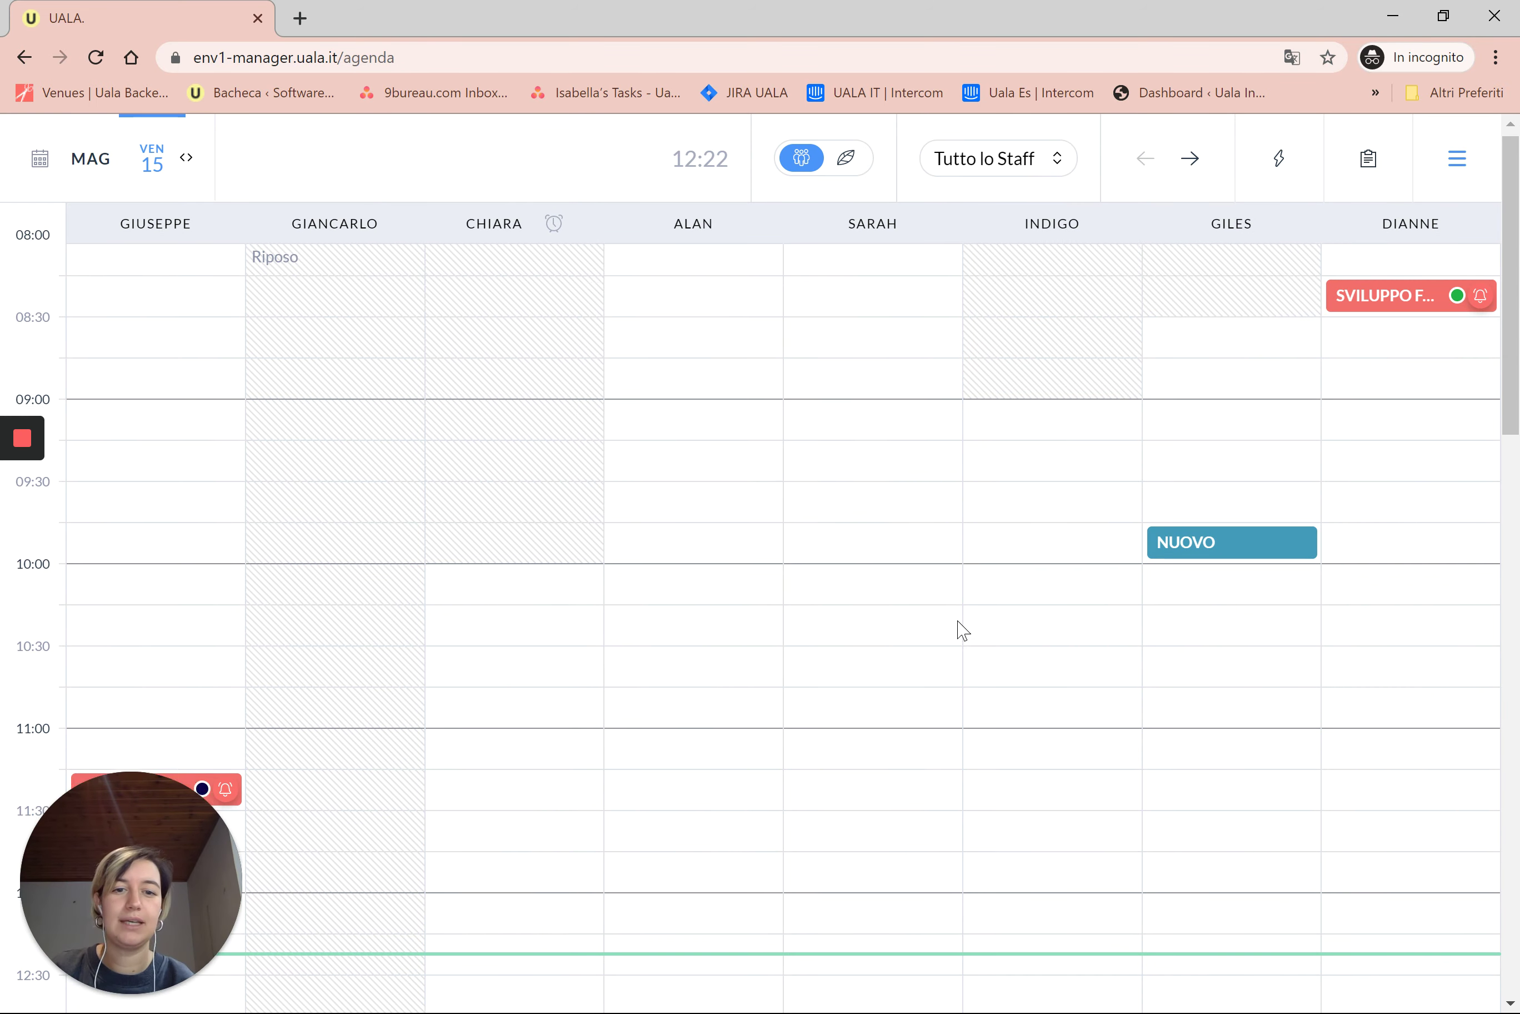
scroll(959, 638, "down", 6)
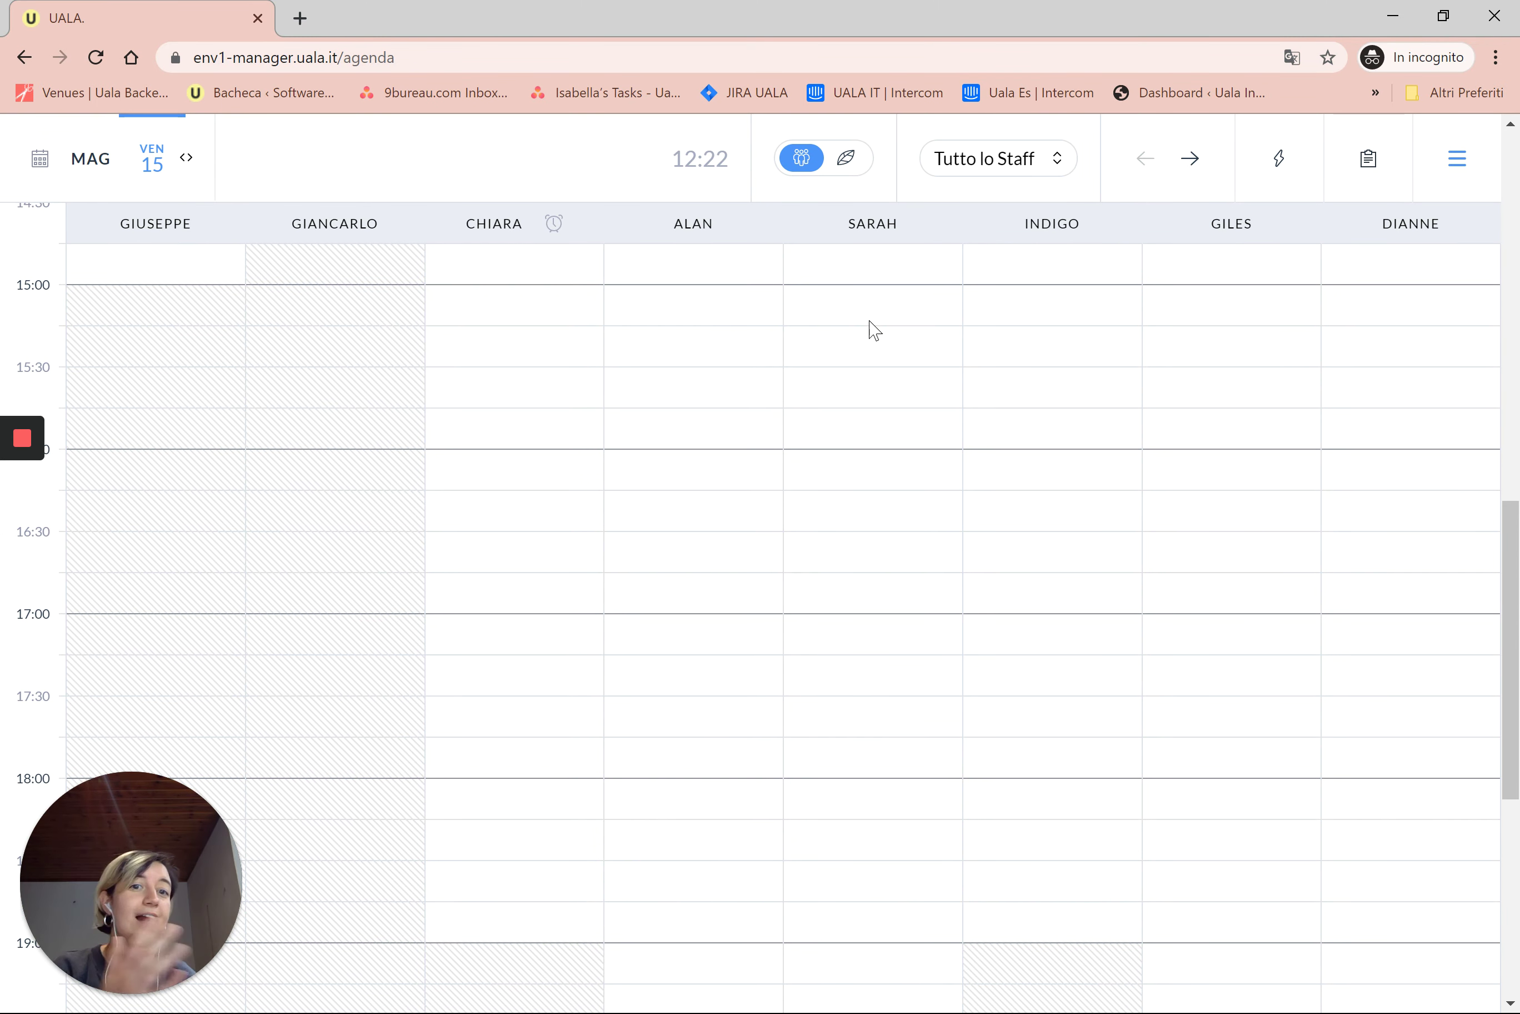
left_click(855, 305)
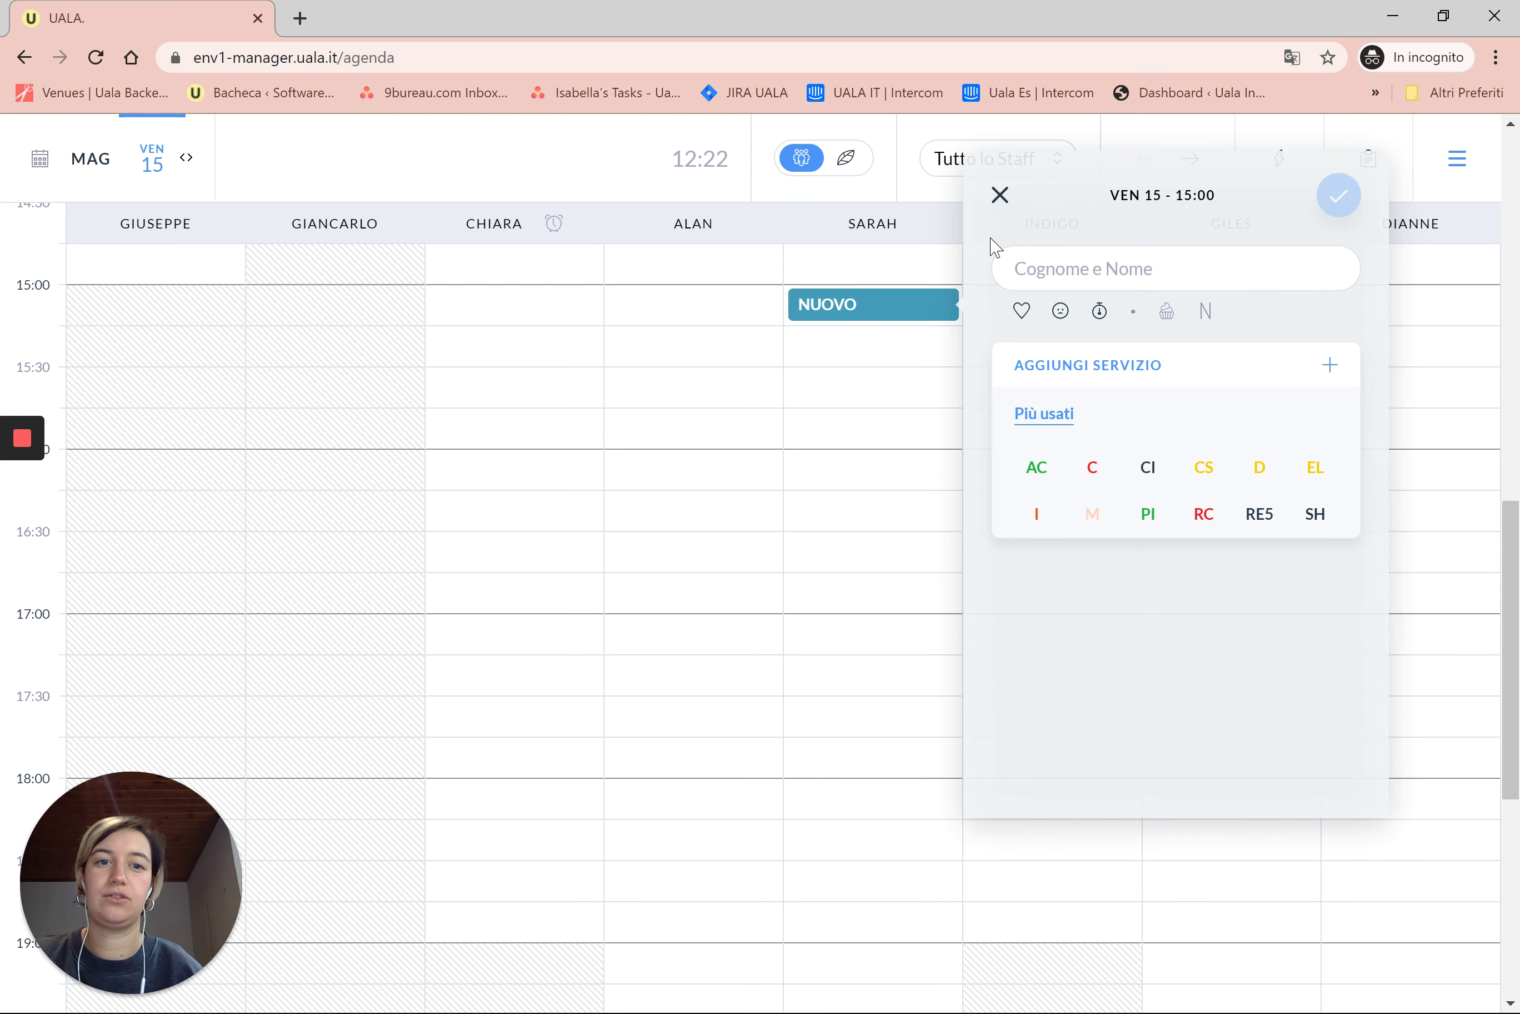
type("Buss")
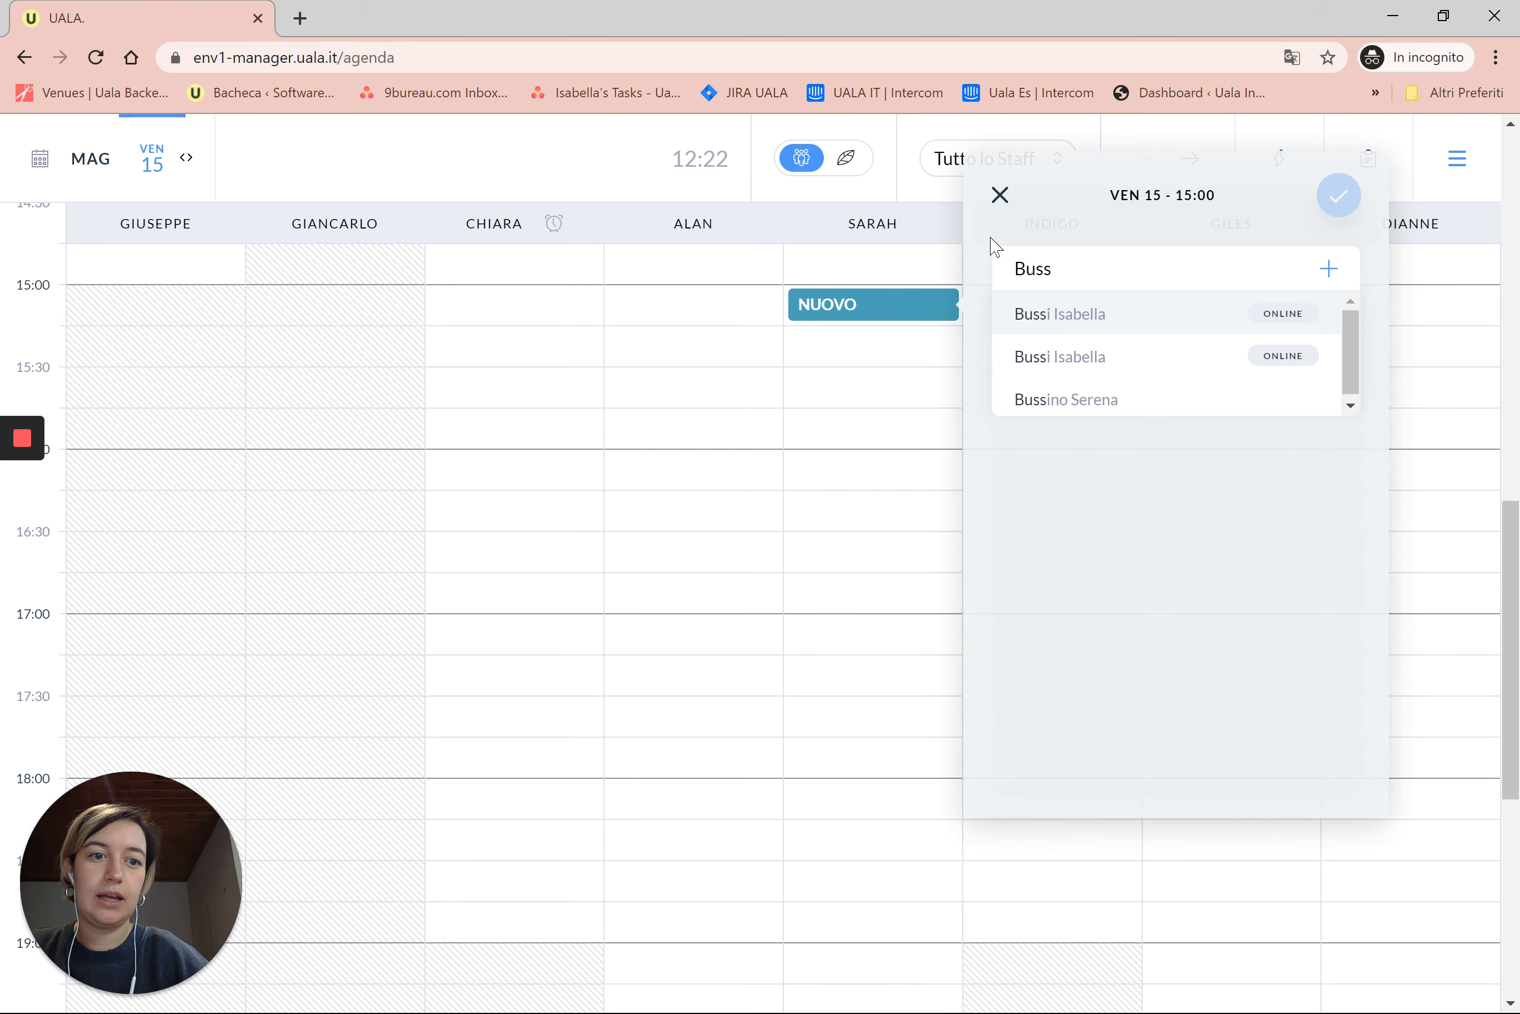
left_click(1103, 316)
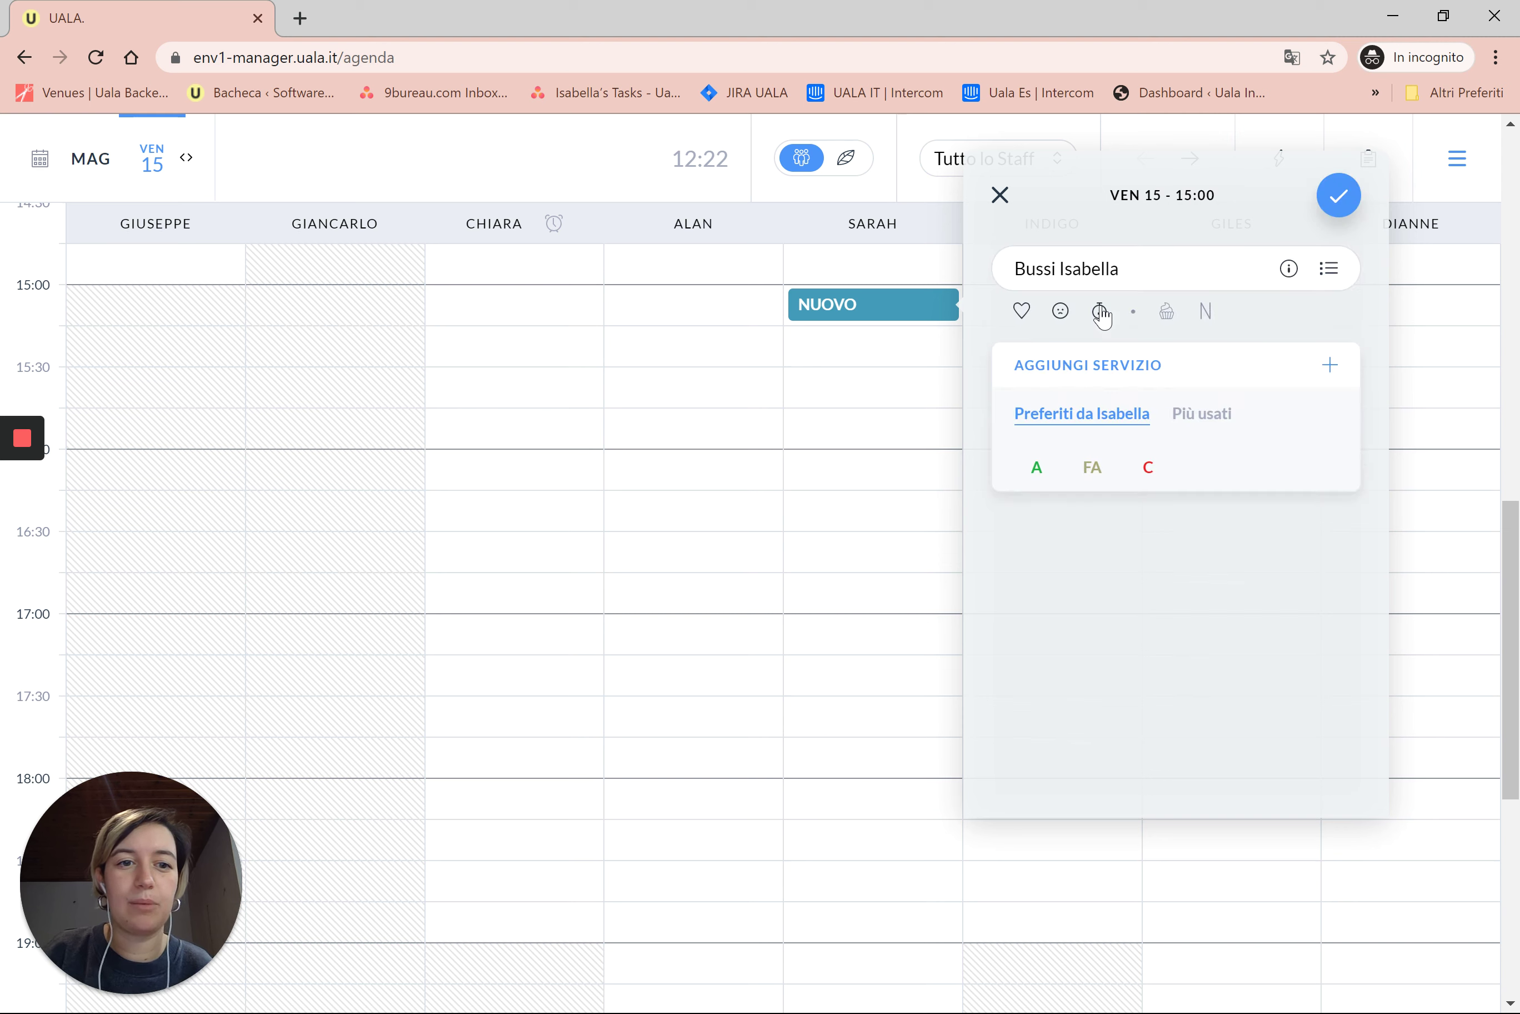
left_click(1155, 488)
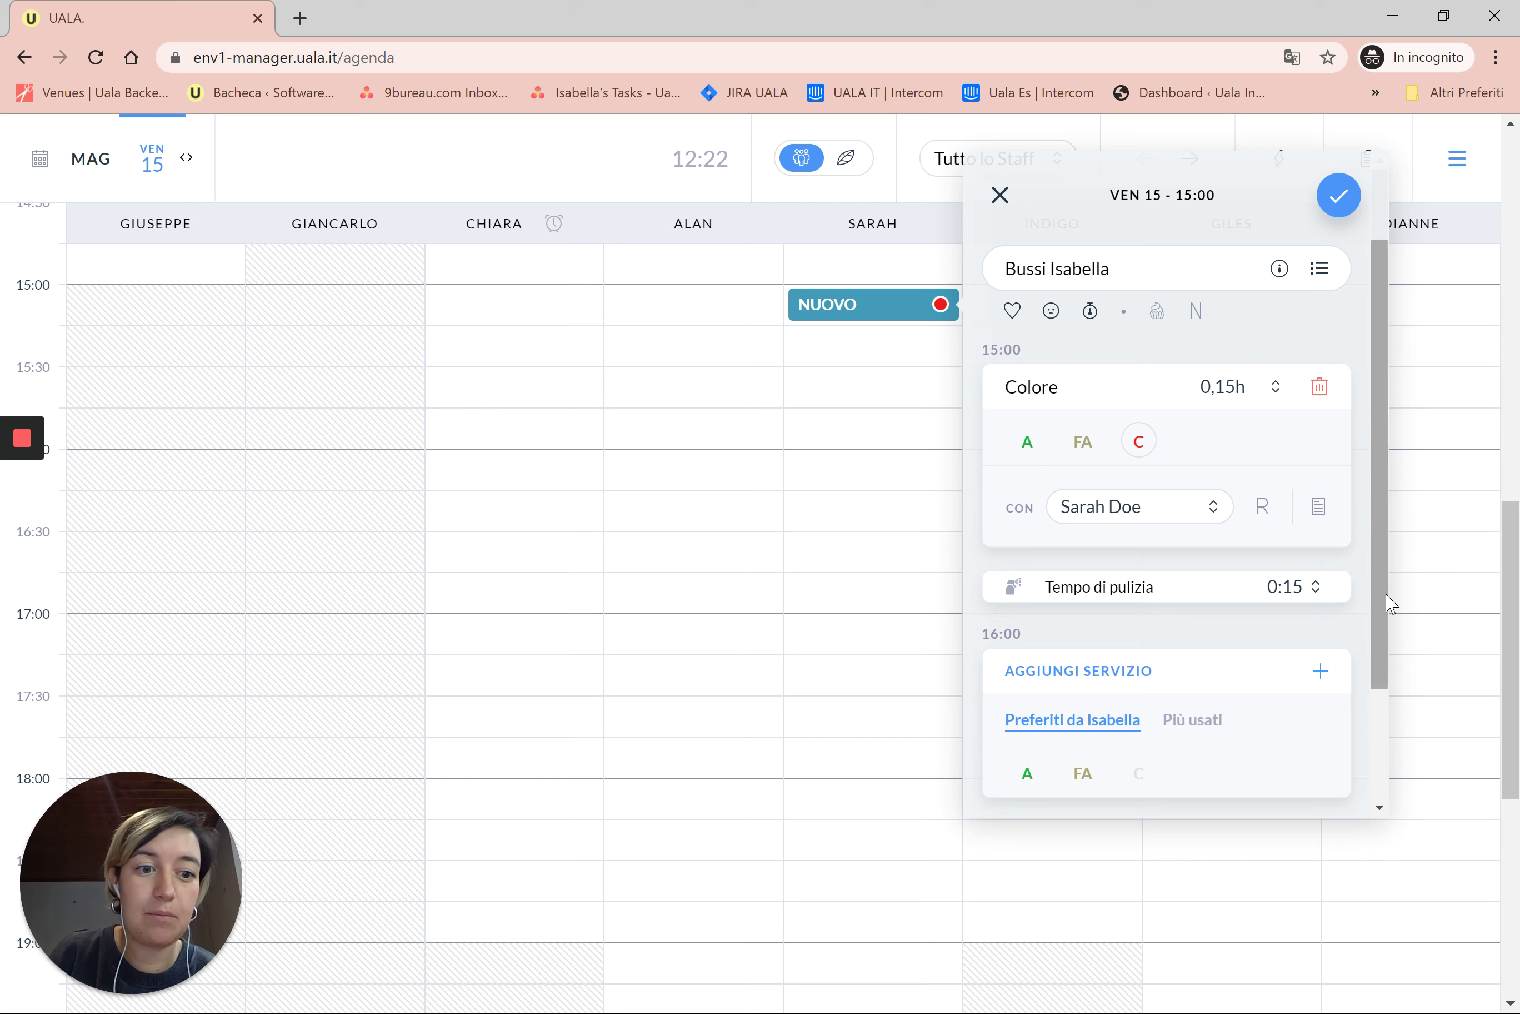
Step: Try a cleaning time of 0:00 after Colore and set it back to 0:15
left_click(1280, 600)
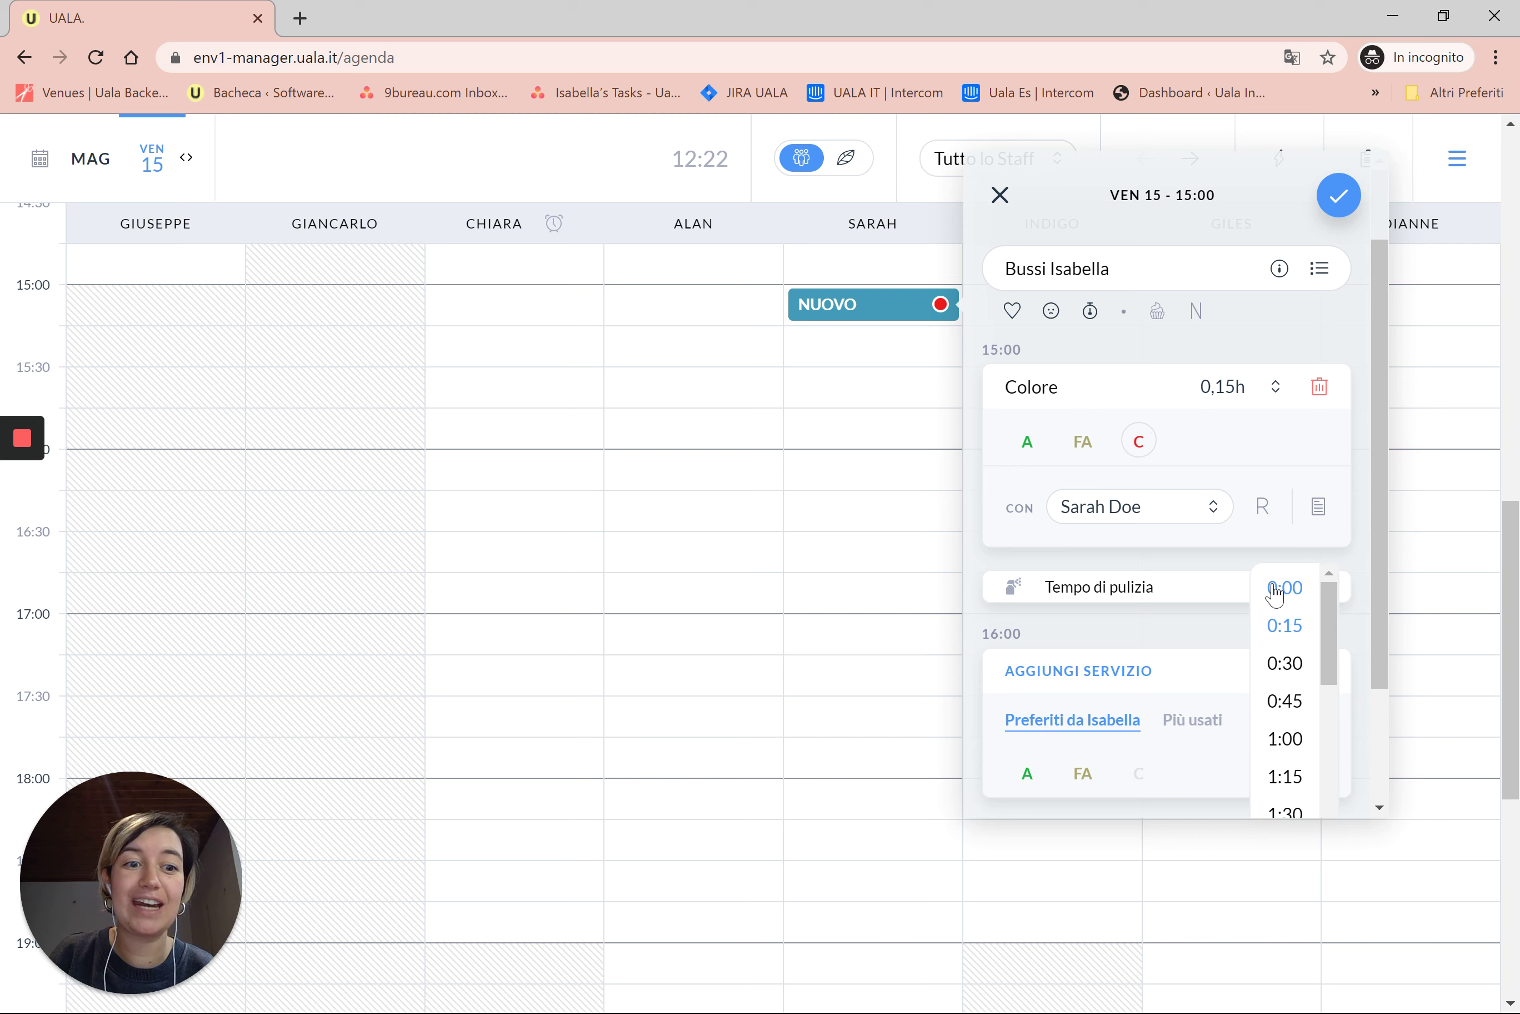
left_click(1280, 589)
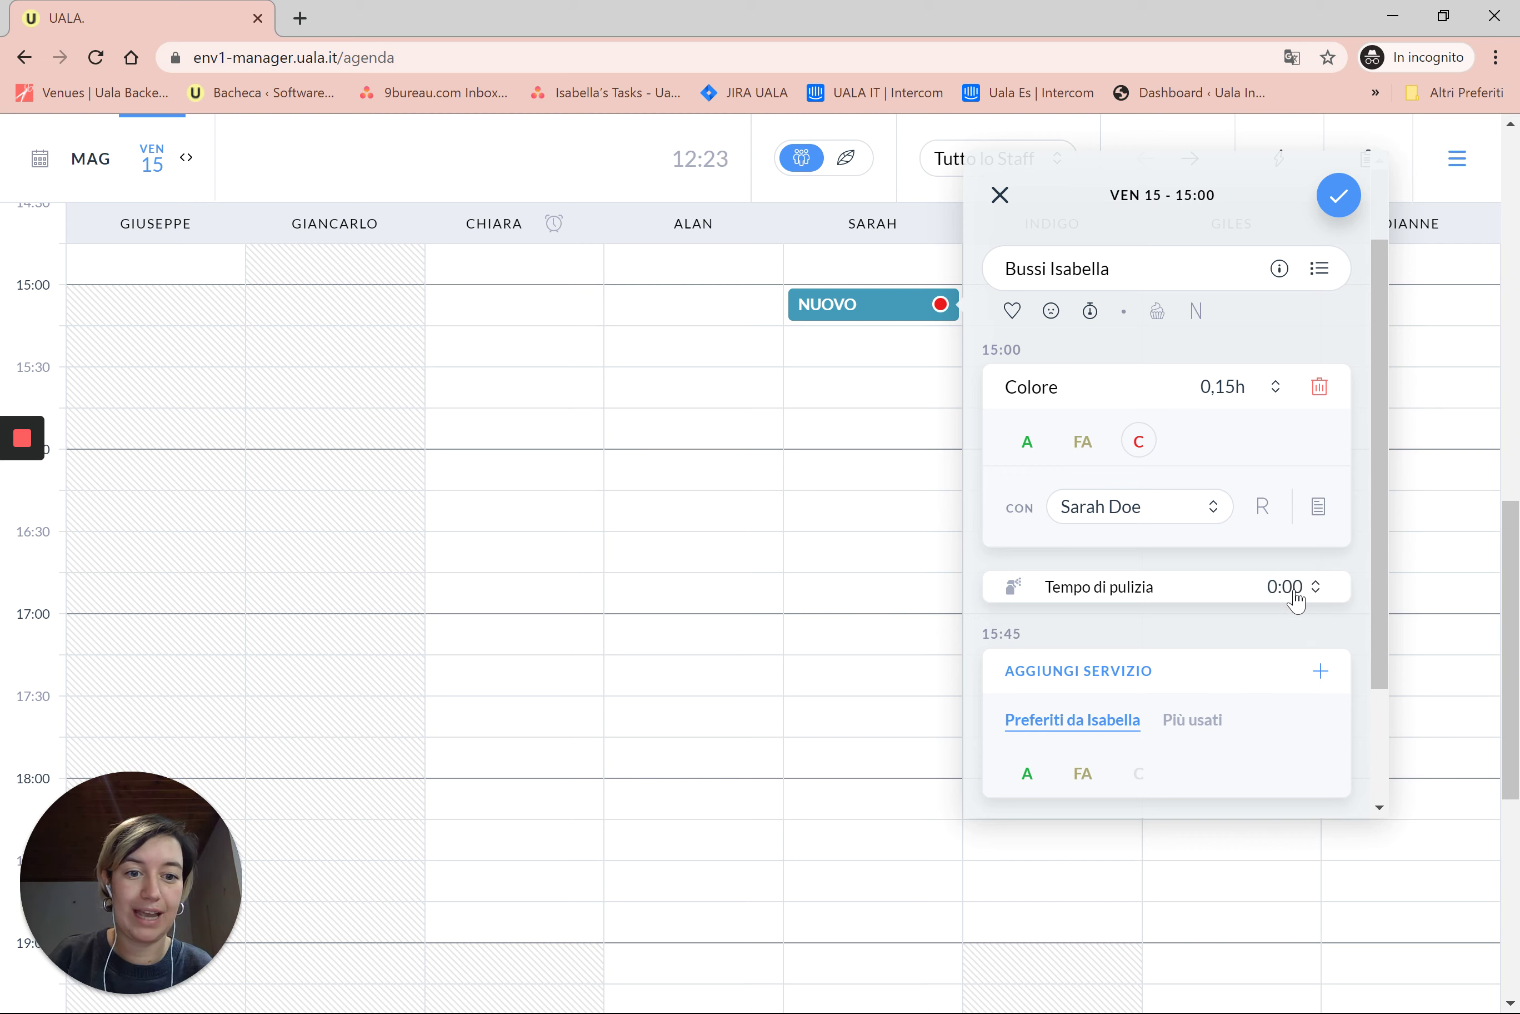
left_click(1294, 601)
left_click(1289, 624)
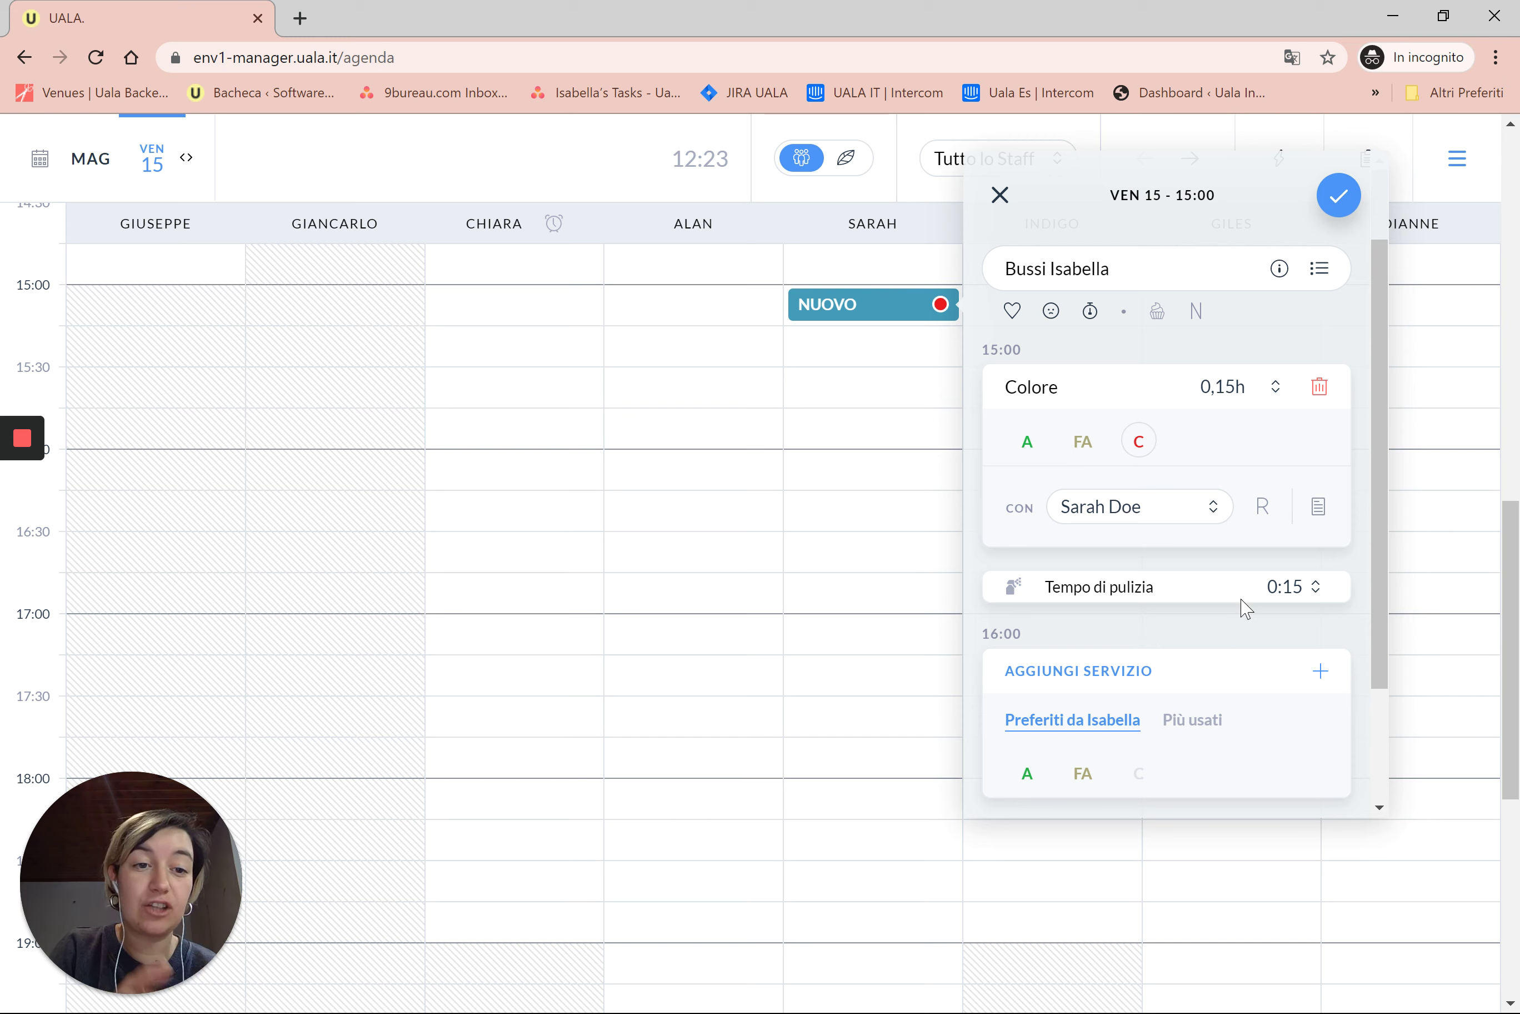
Step: Search for "tag" and add the Taglio Donna service to the appointment after Colore
scroll(1270, 582, "down", 2)
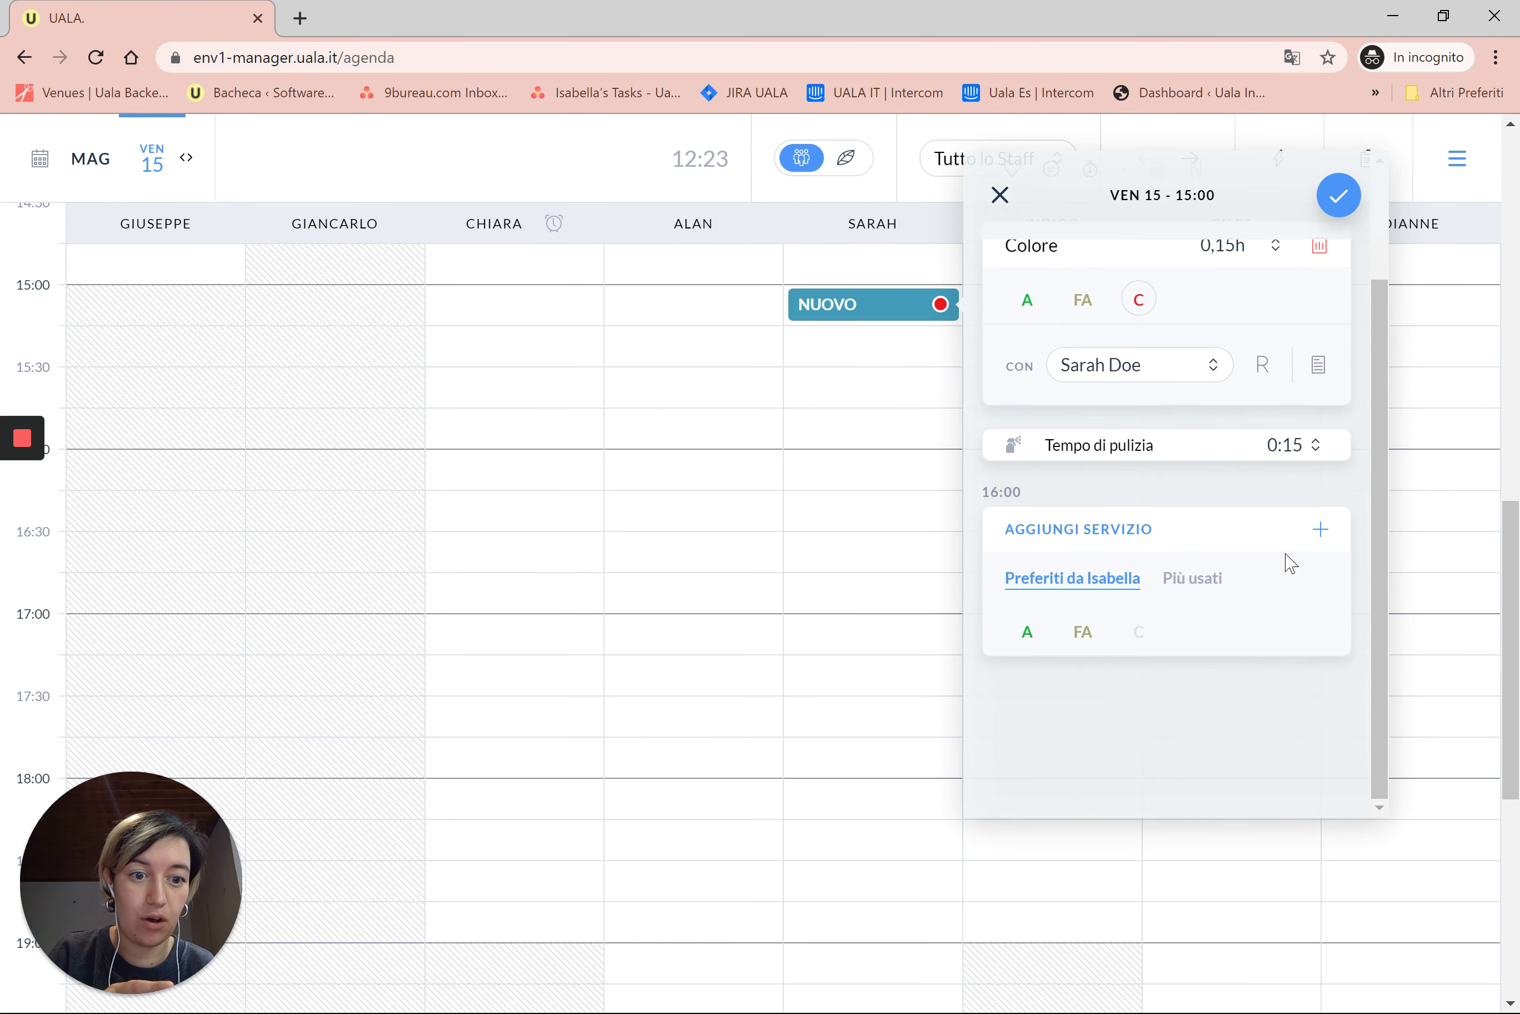
left_click(1321, 532)
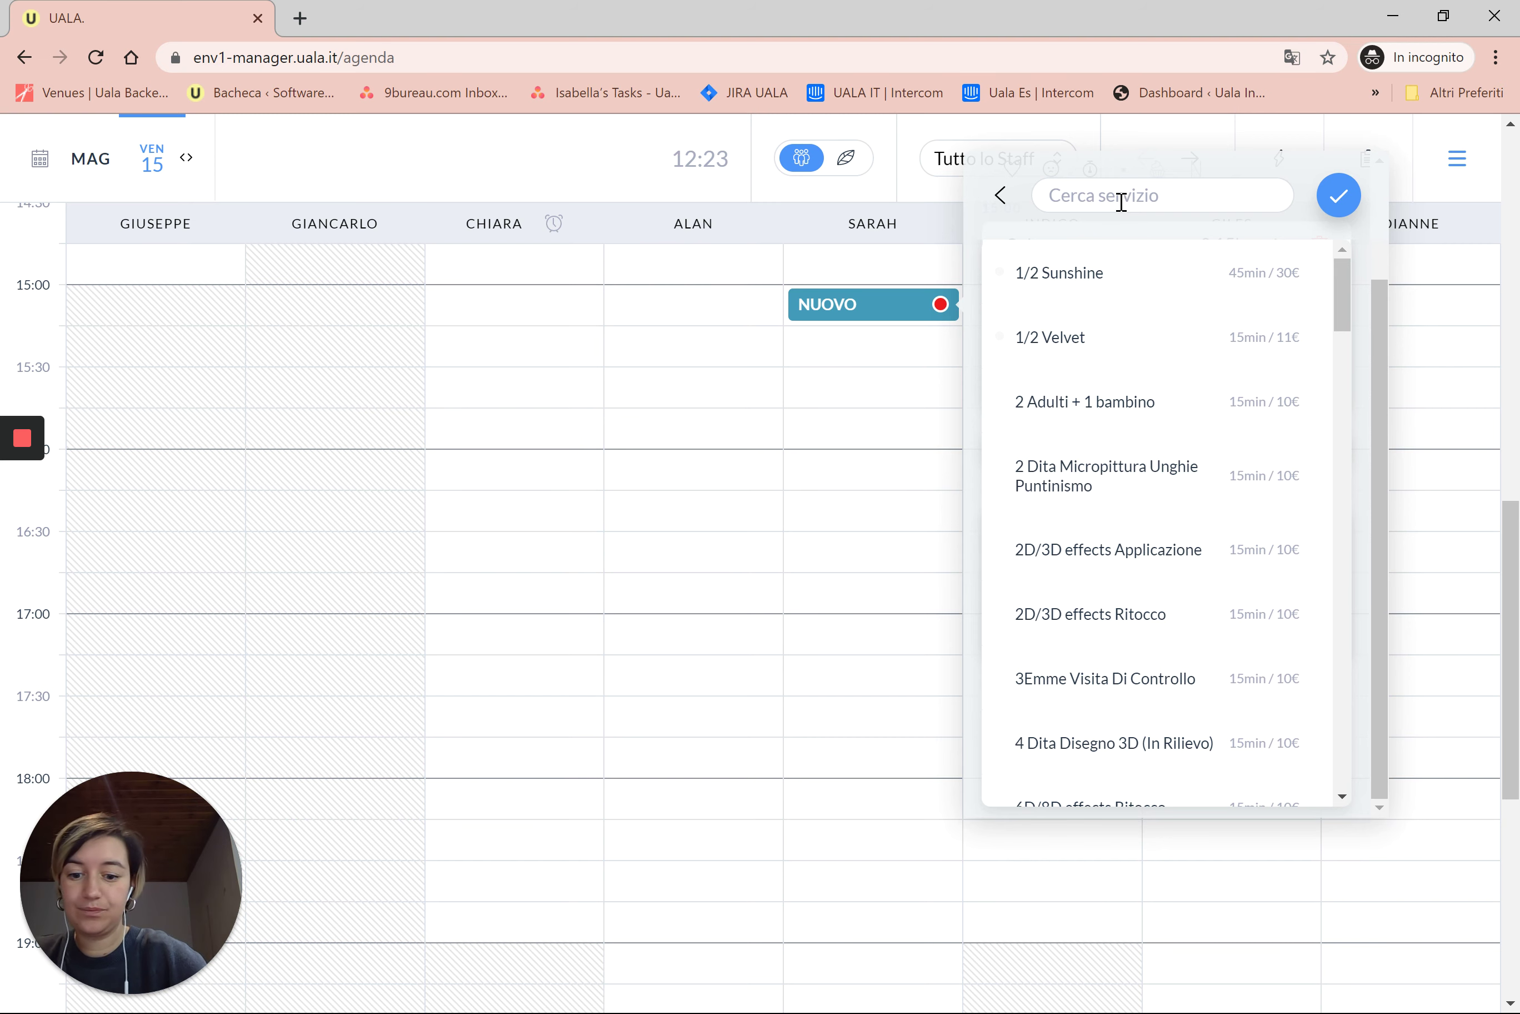
type("tag")
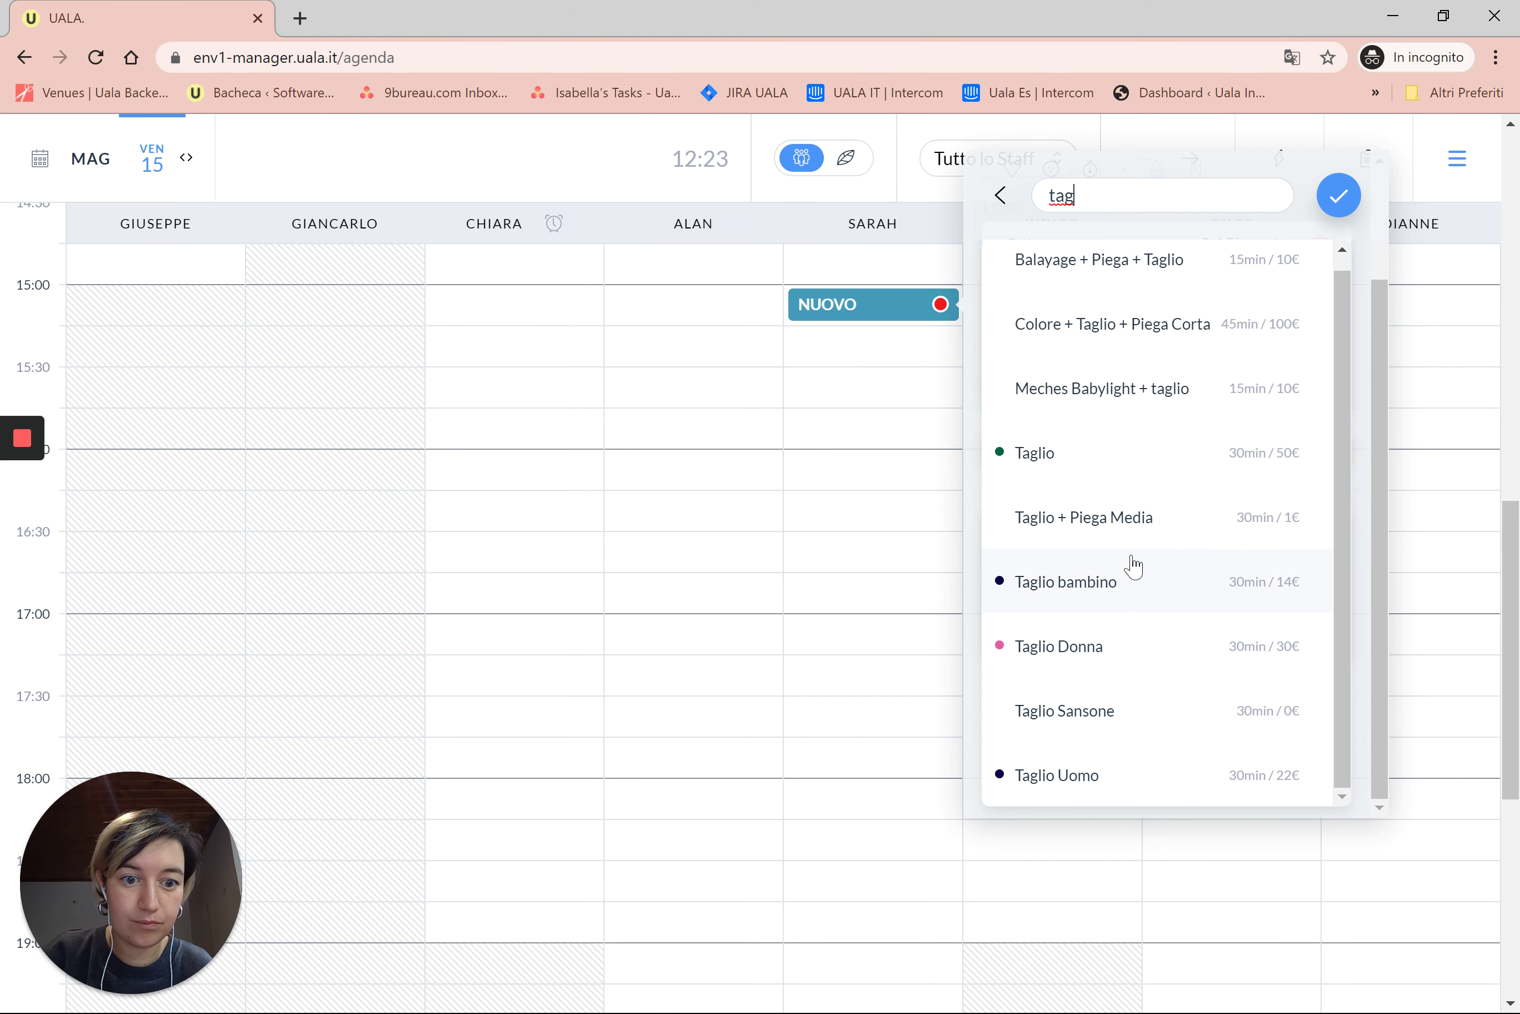
left_click(1155, 629)
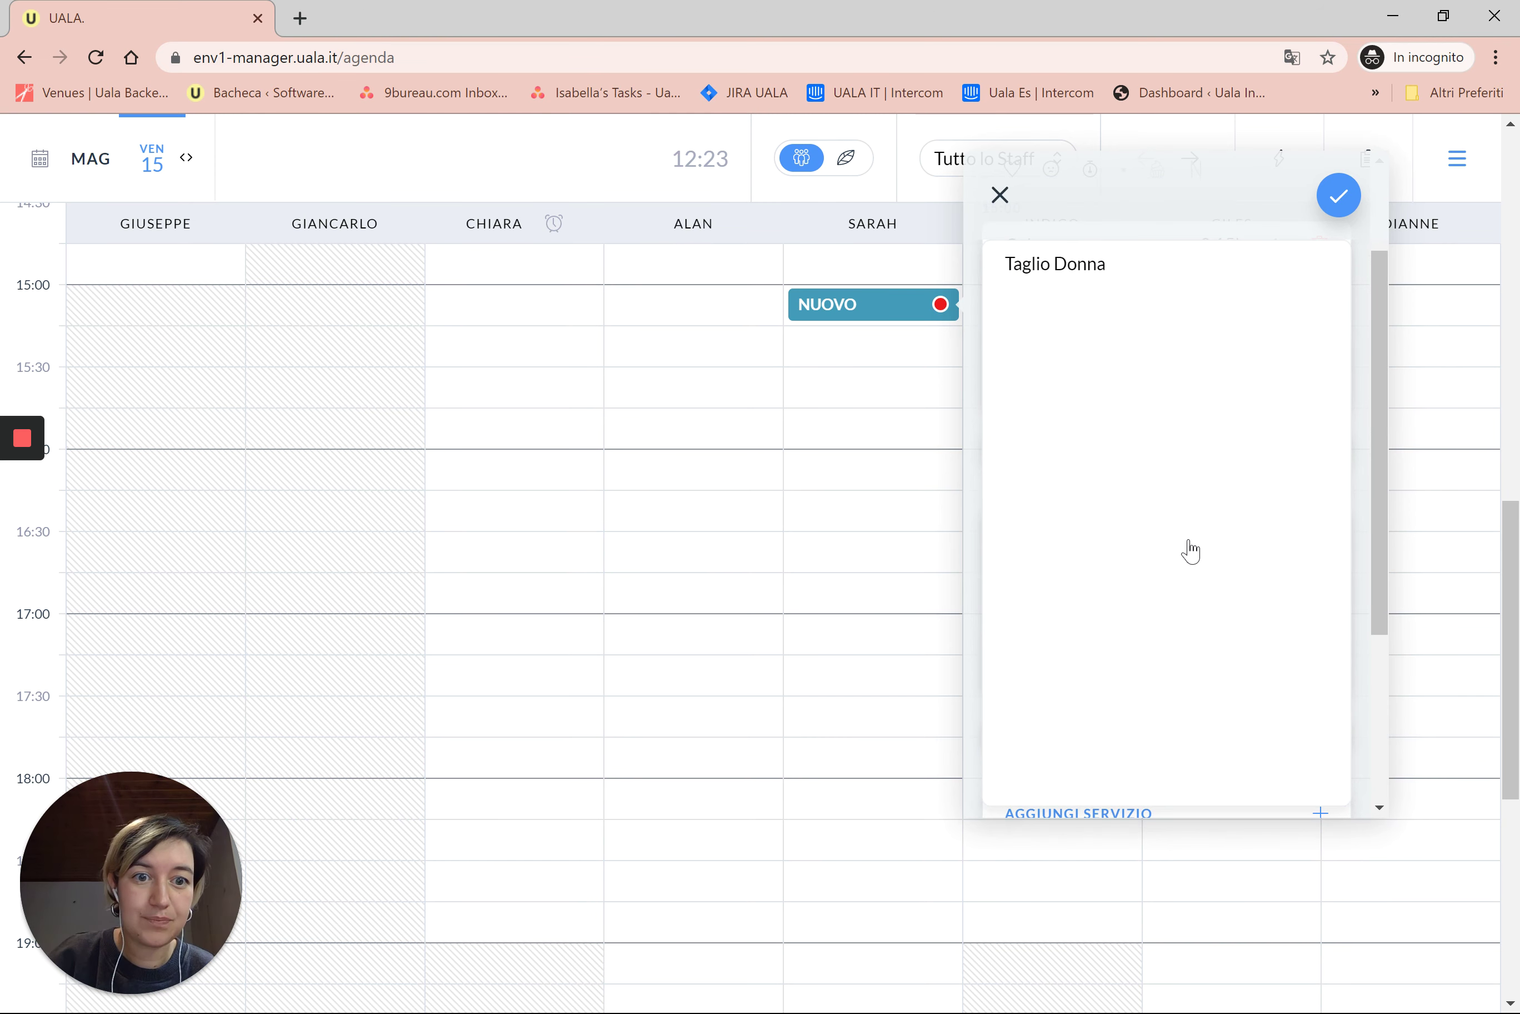
Step: Add the Piega service after Taglio Donna and save the appointment
scroll(1253, 681, "down", 2)
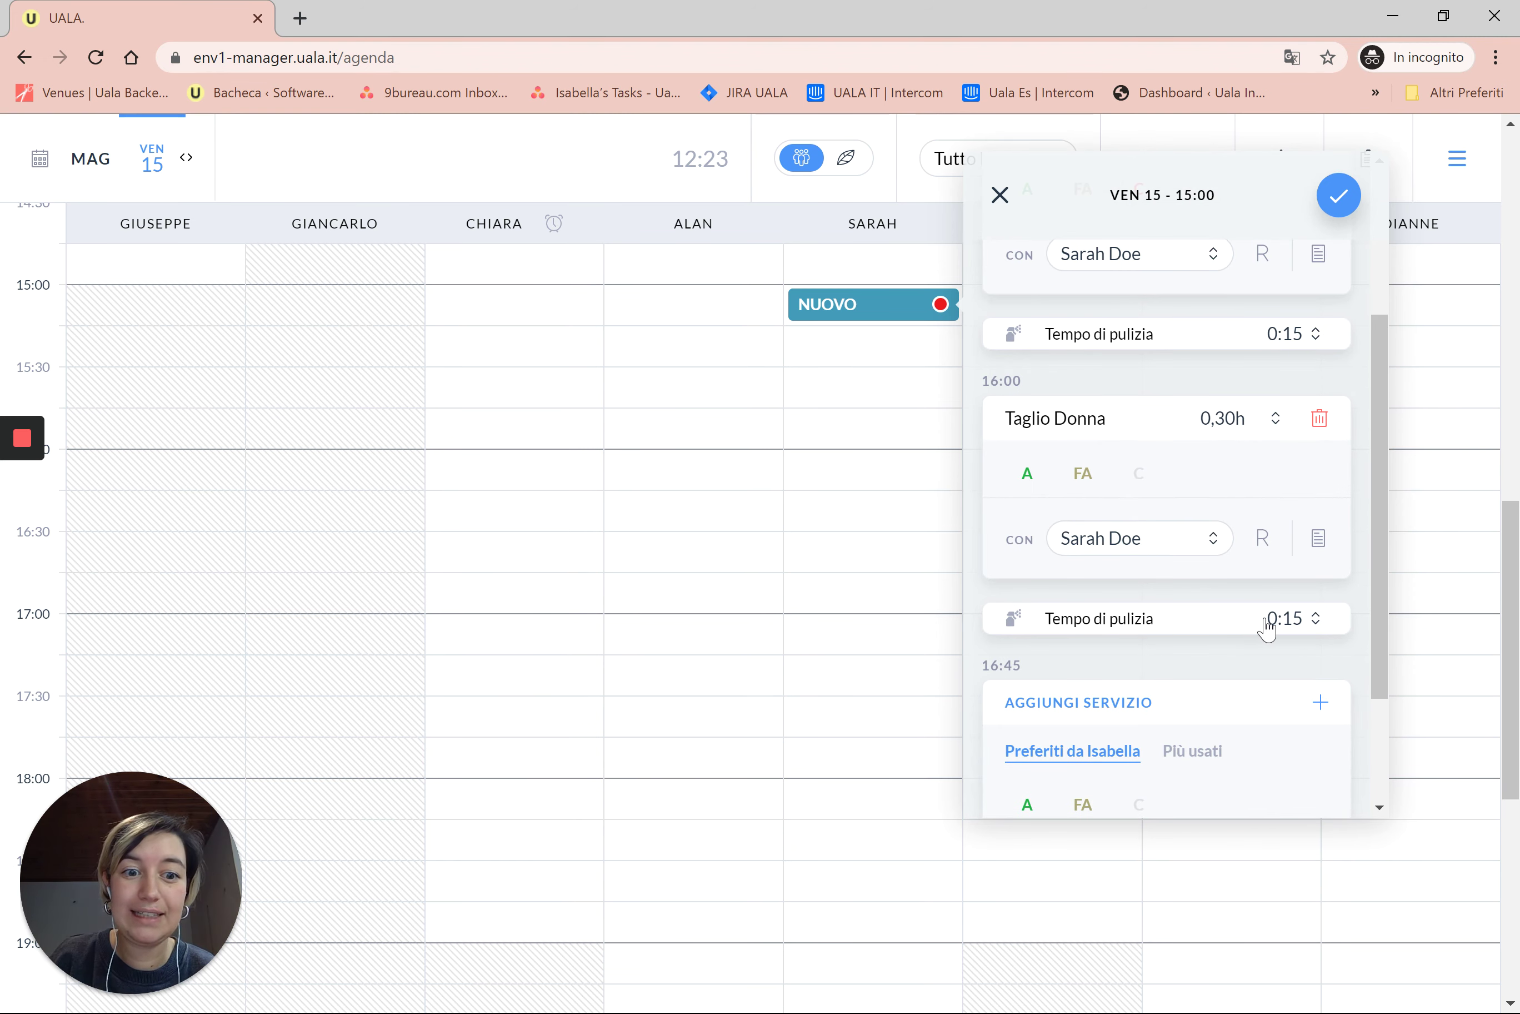
scroll(1276, 621, "down", 2)
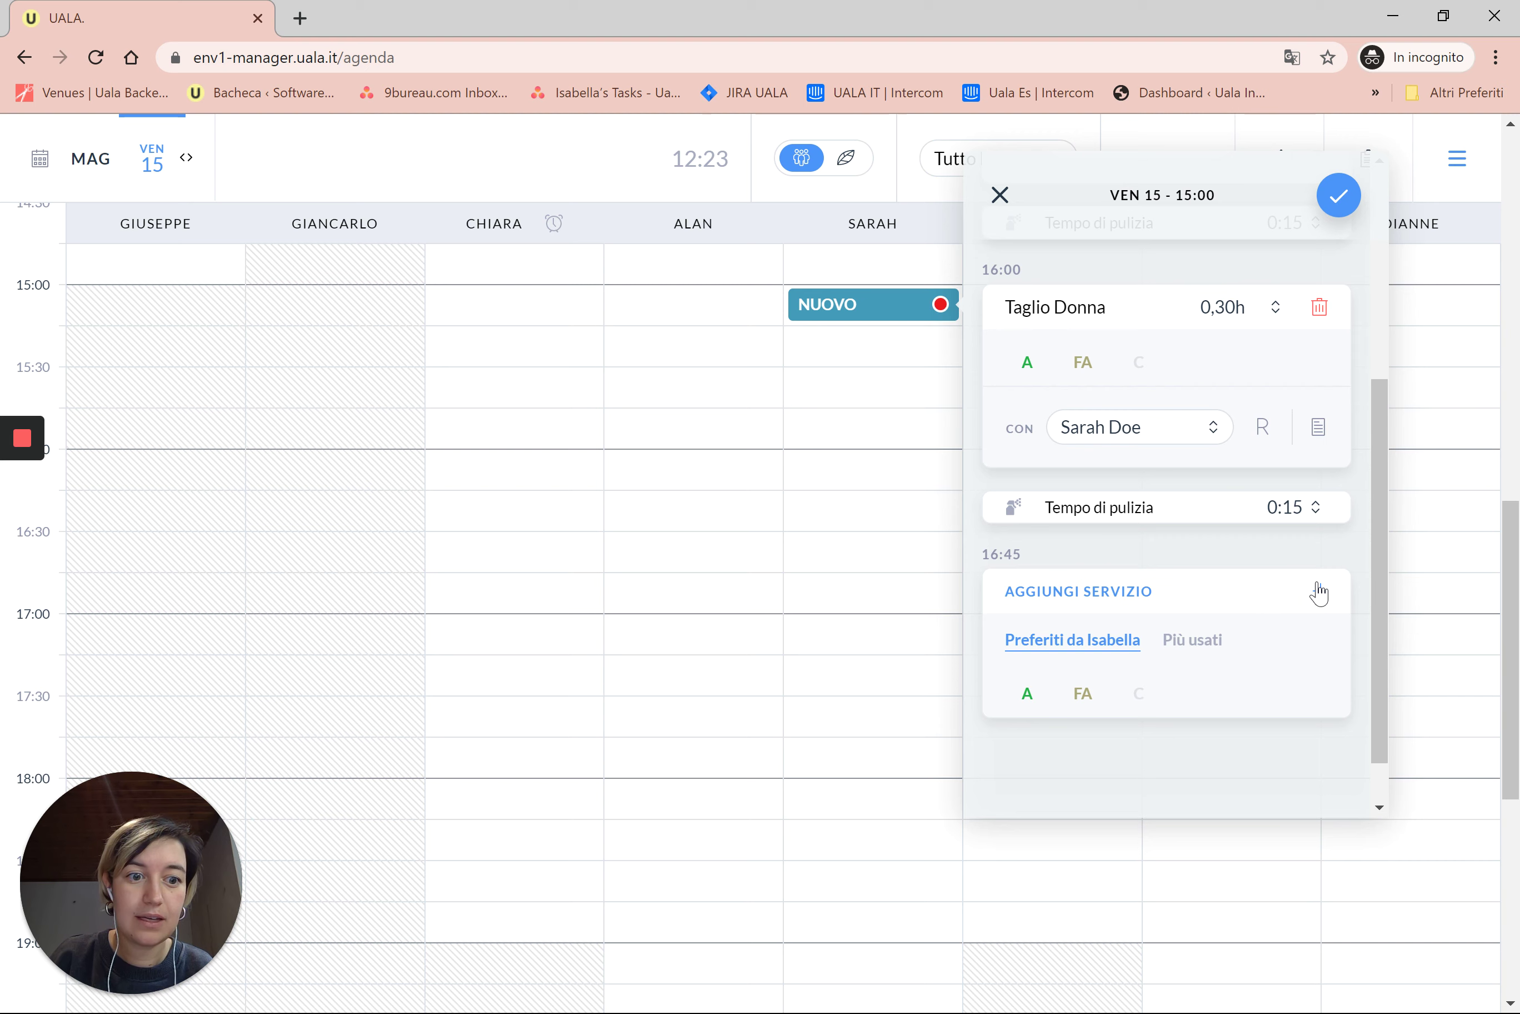
left_click(1318, 592)
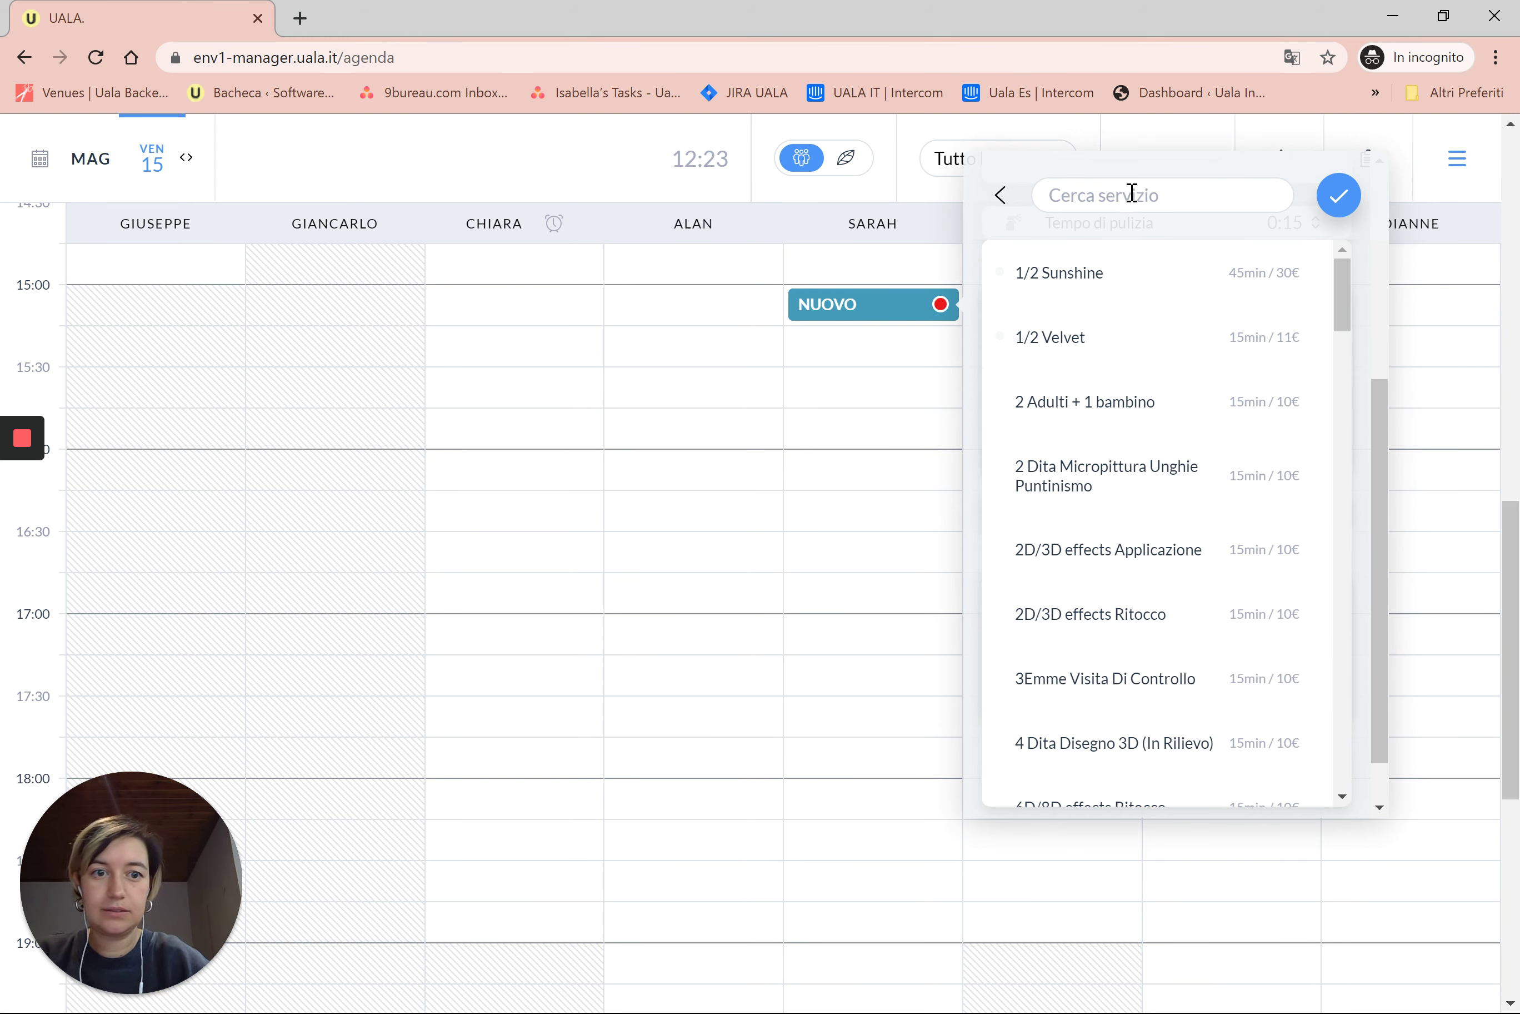
type("piega")
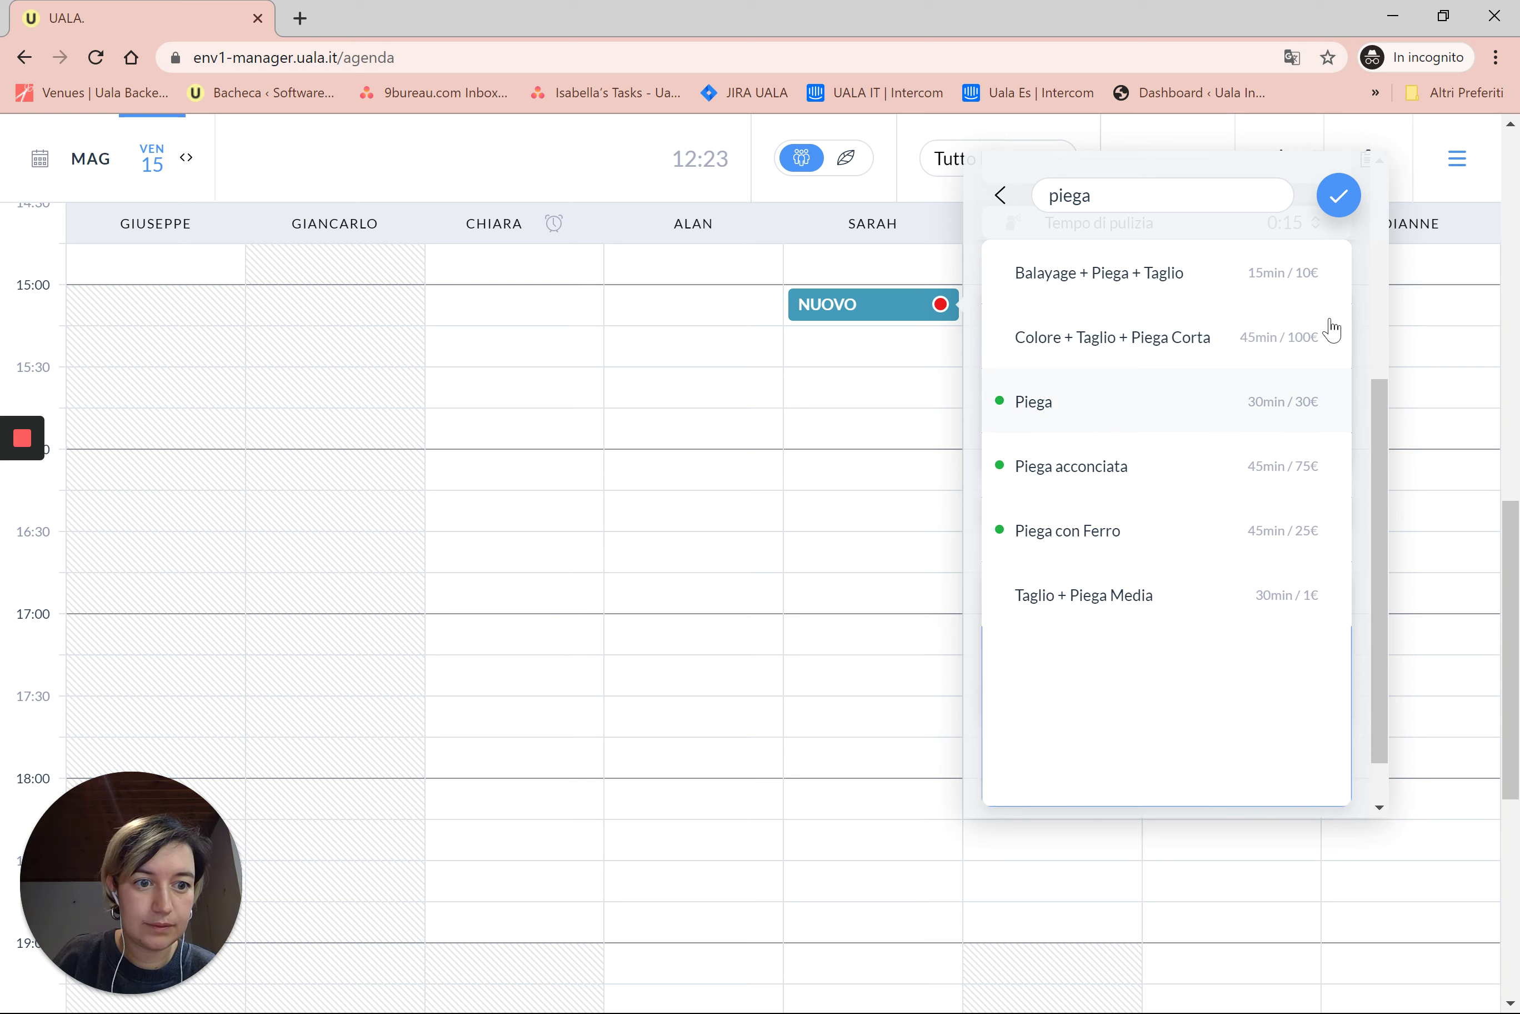
key("Return")
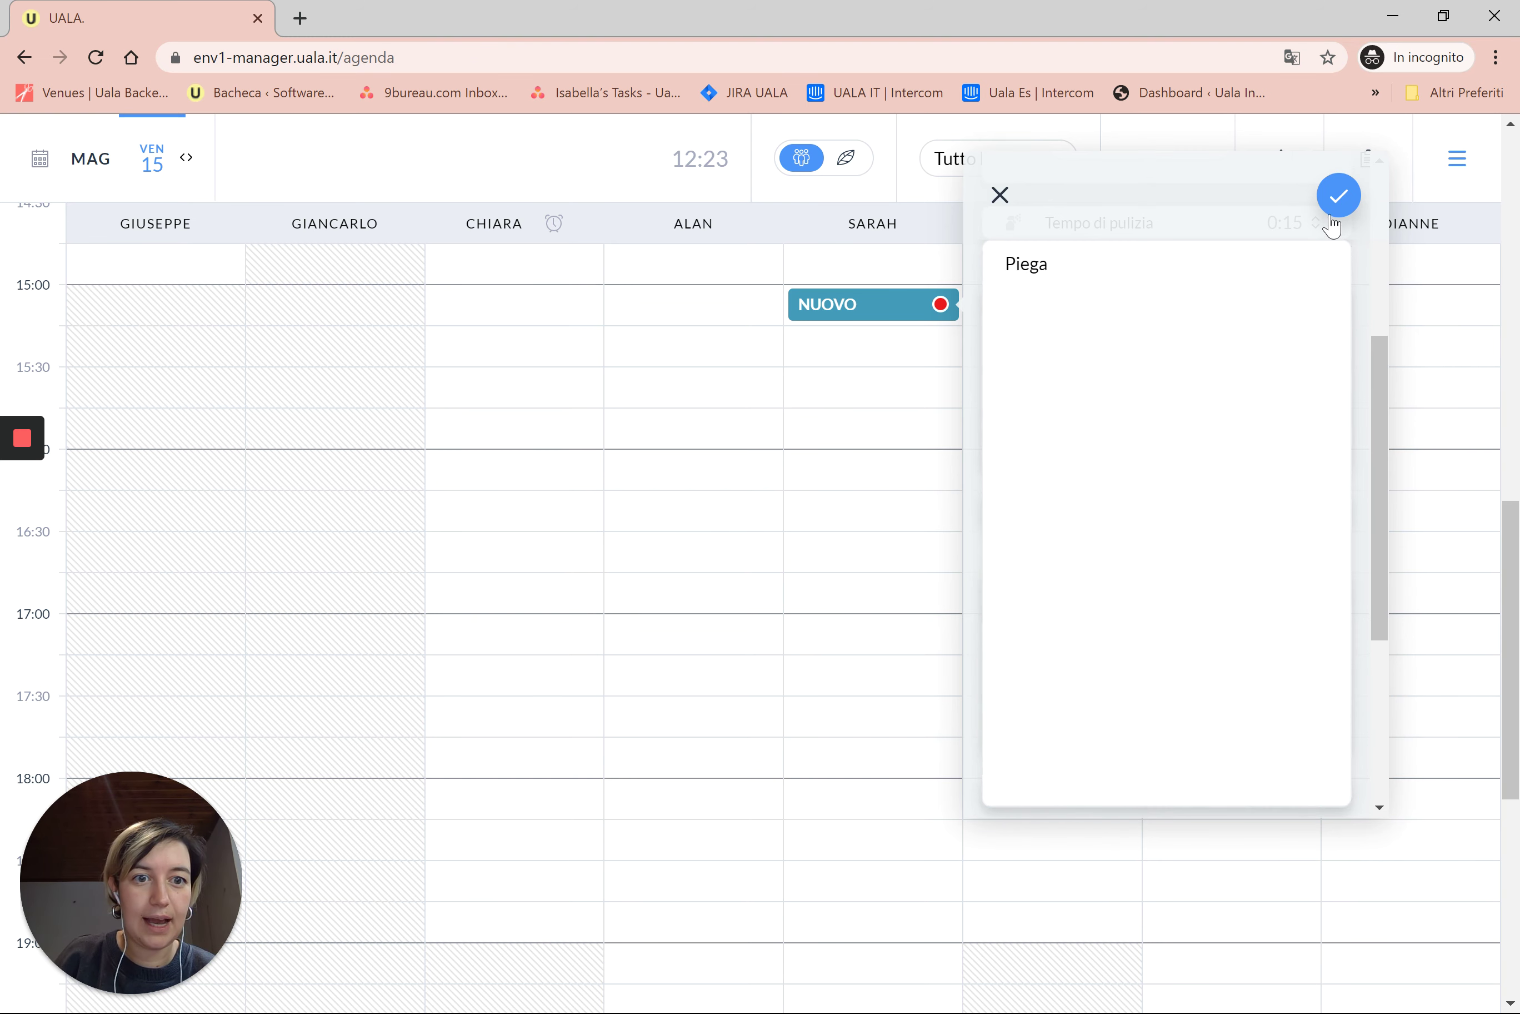
scroll(1182, 778, "down", 3)
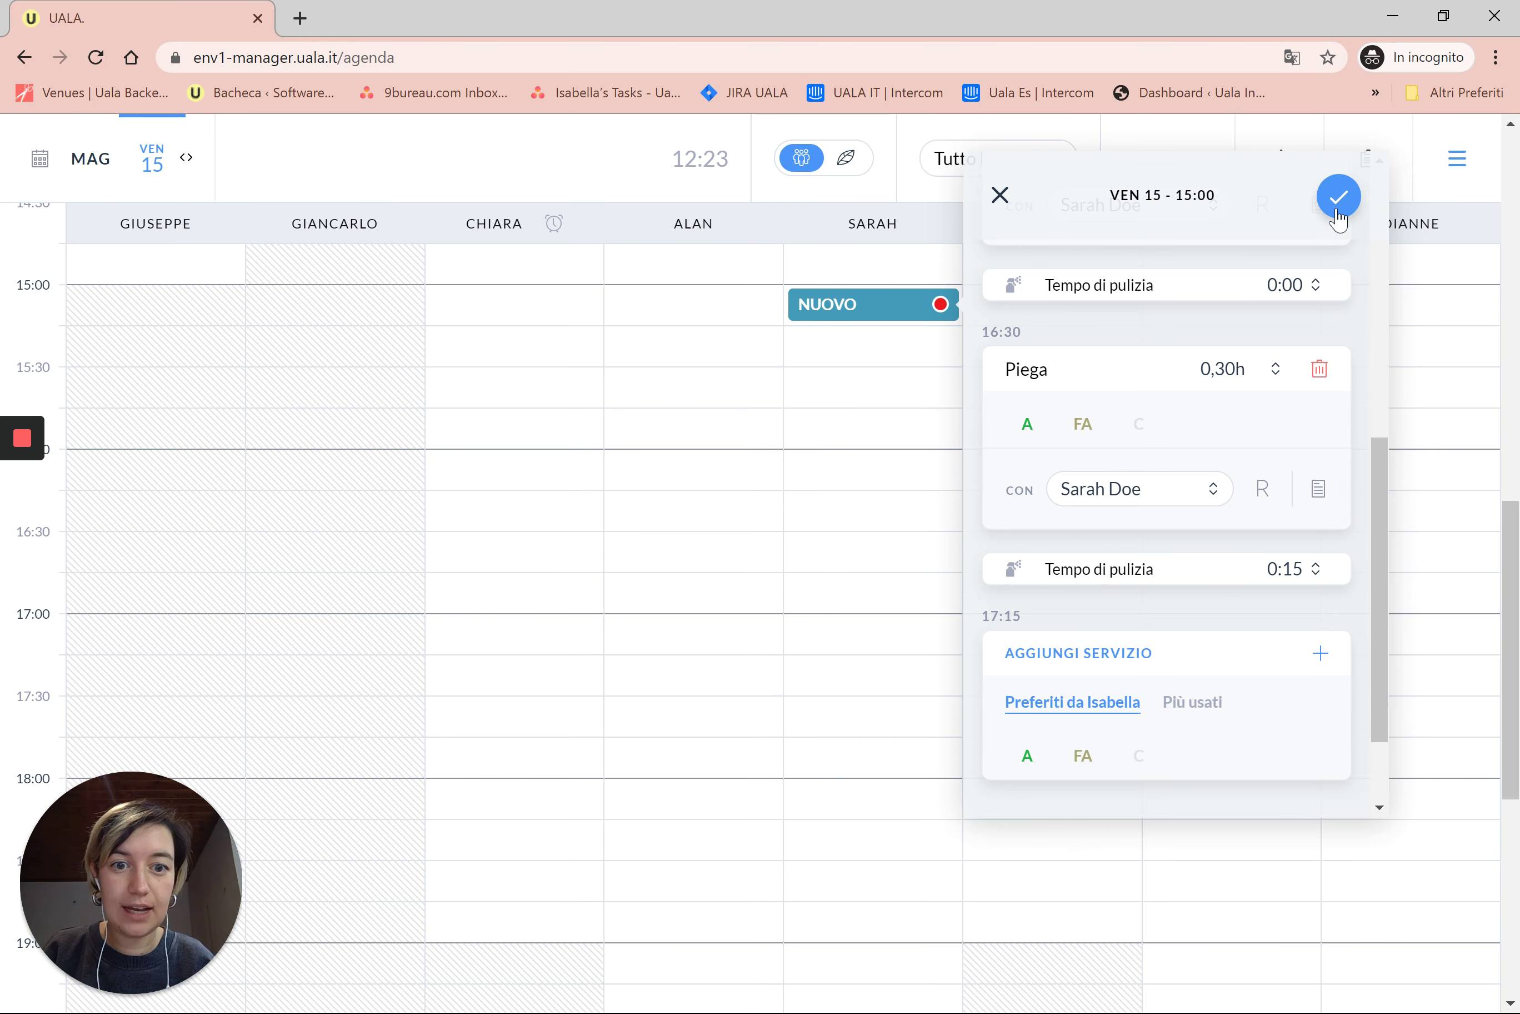
left_click(1339, 196)
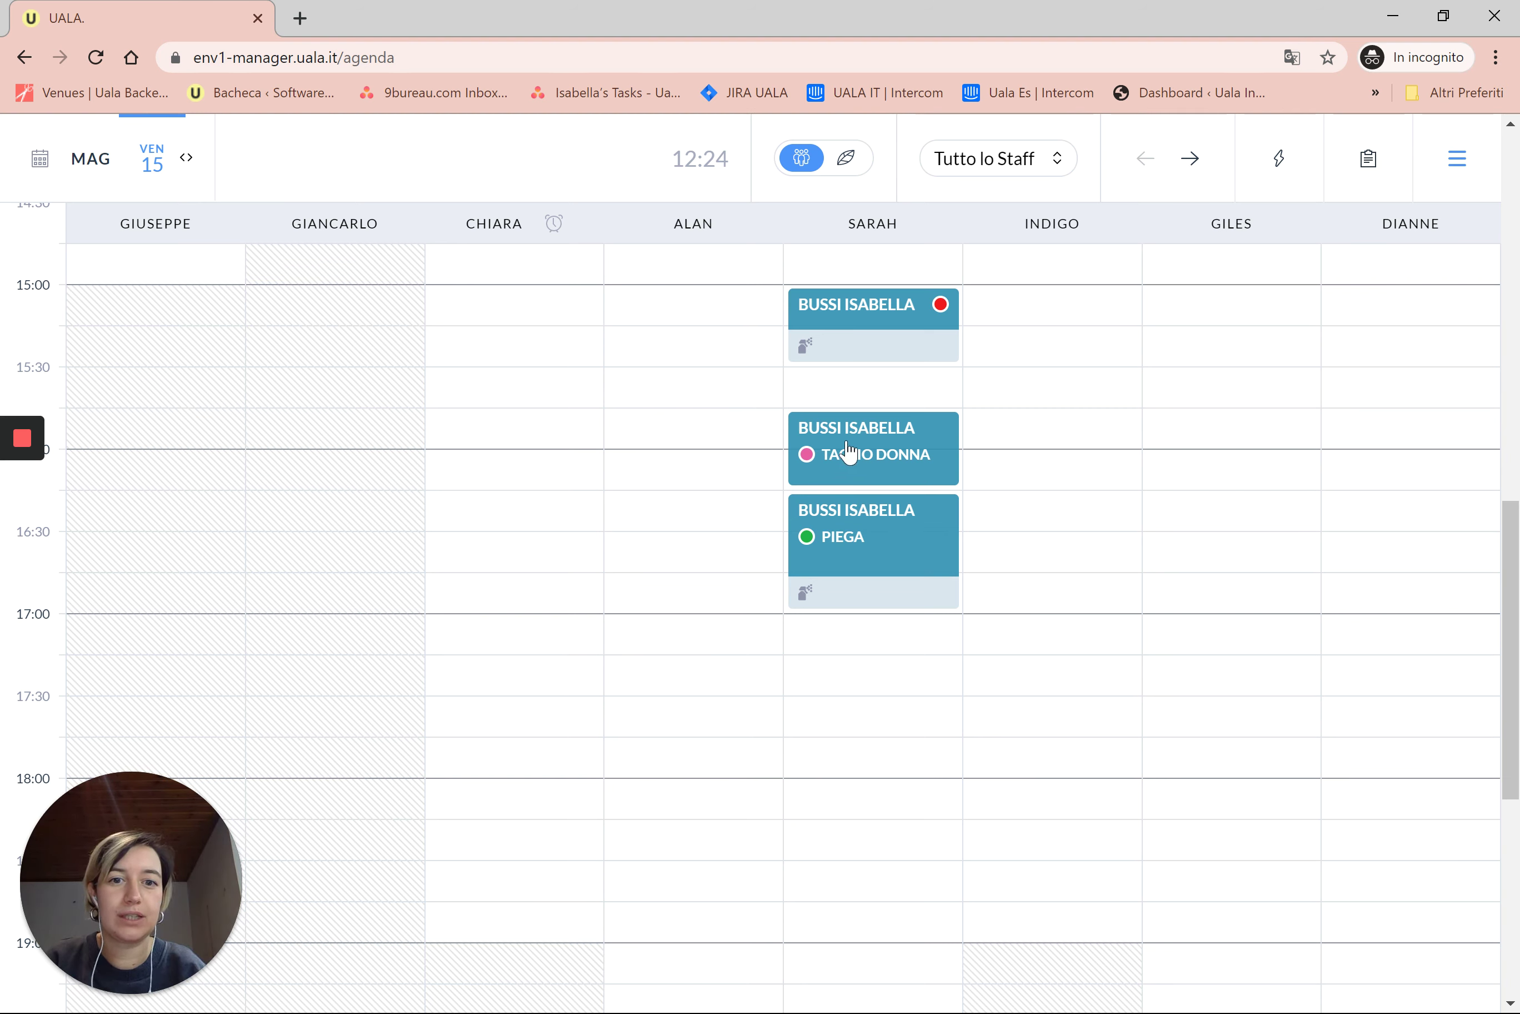
Step: Reschedule the Taglio Donna treatment to 17:00, after Piega, with the same staff member
left_click_drag(850, 451, 878, 652)
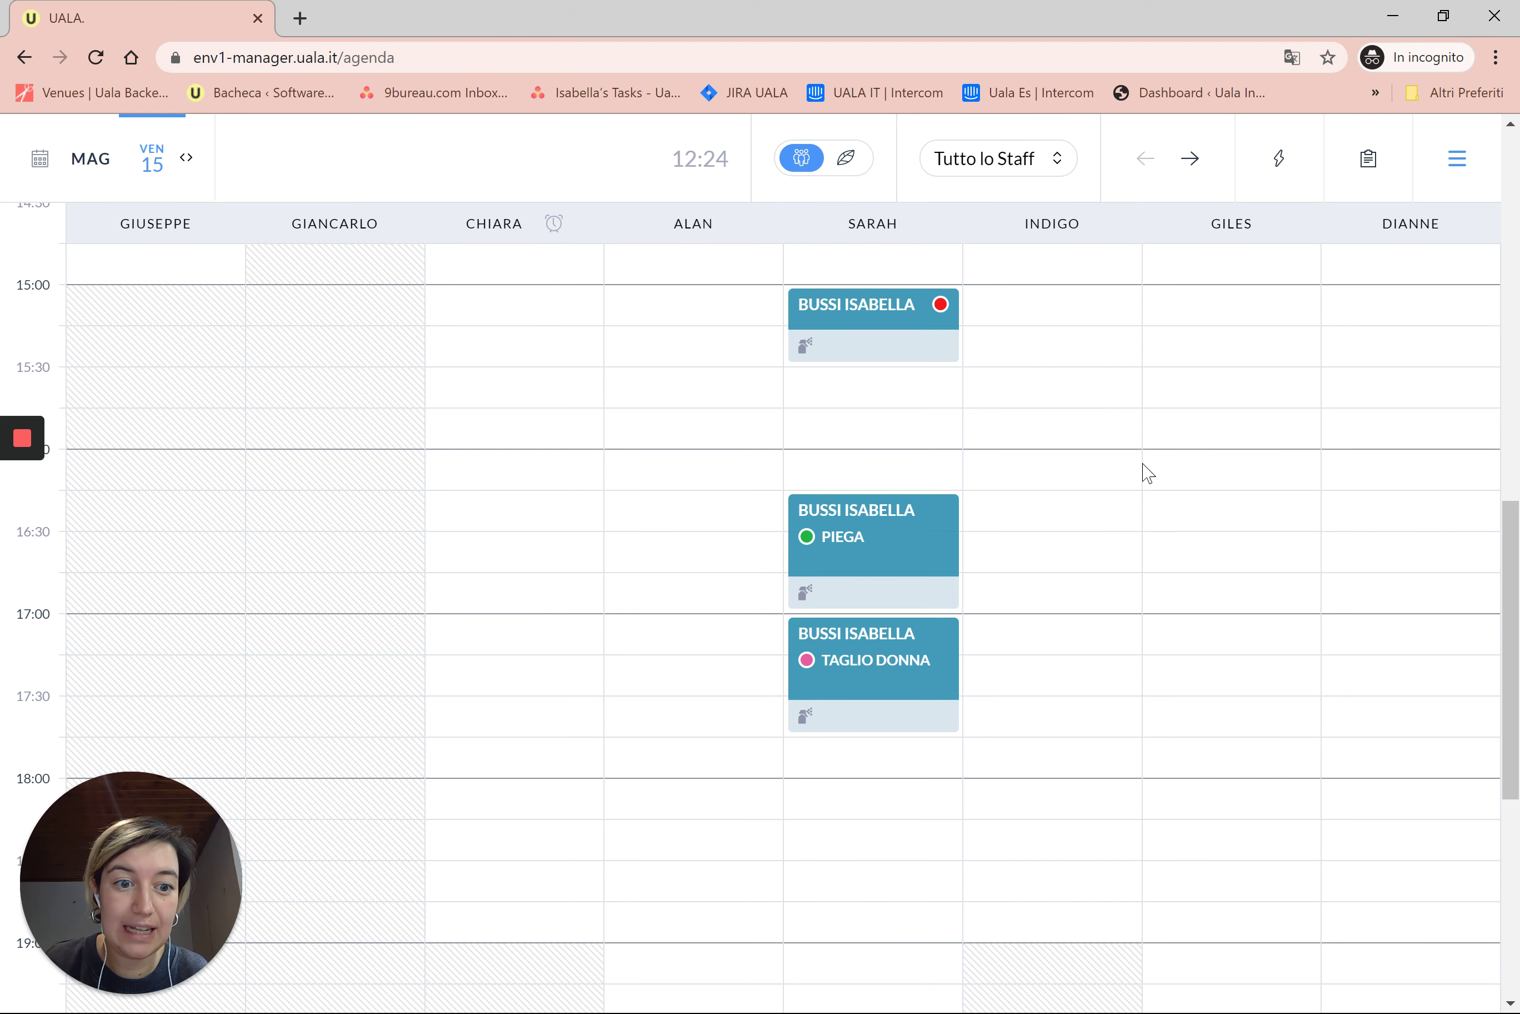
Step: Book a Ceretta Gamba Intera appointment at 16:00 in the seventh staff member's column for an existing client and save it
left_click(1188, 479)
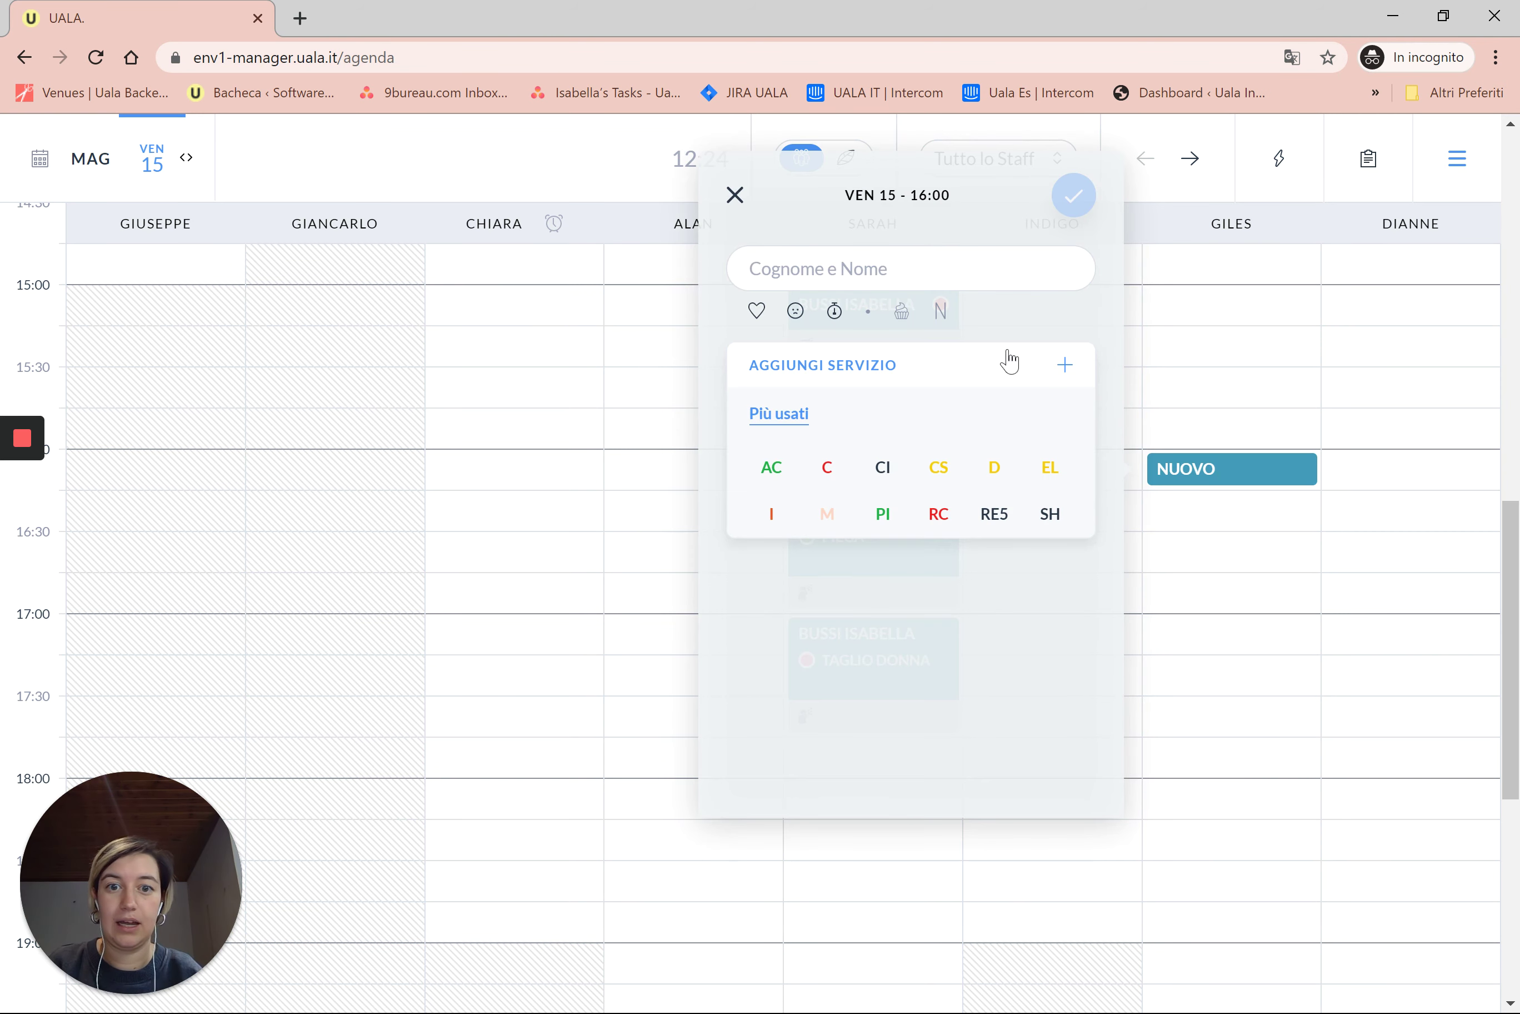
type("Erica")
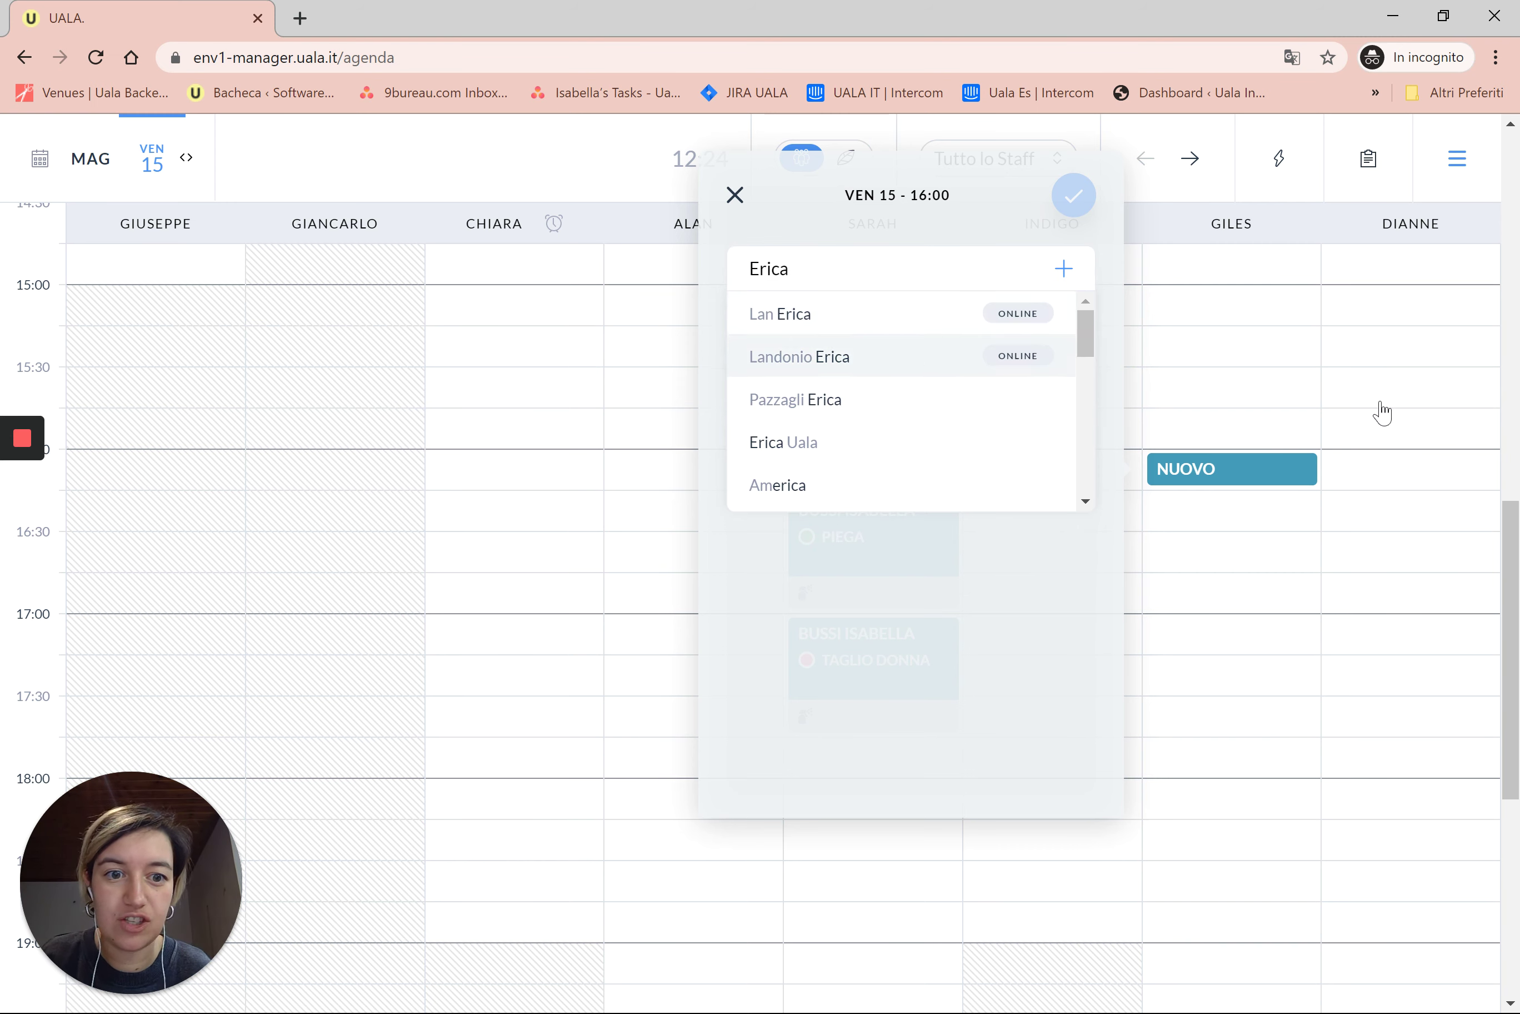
key("Return")
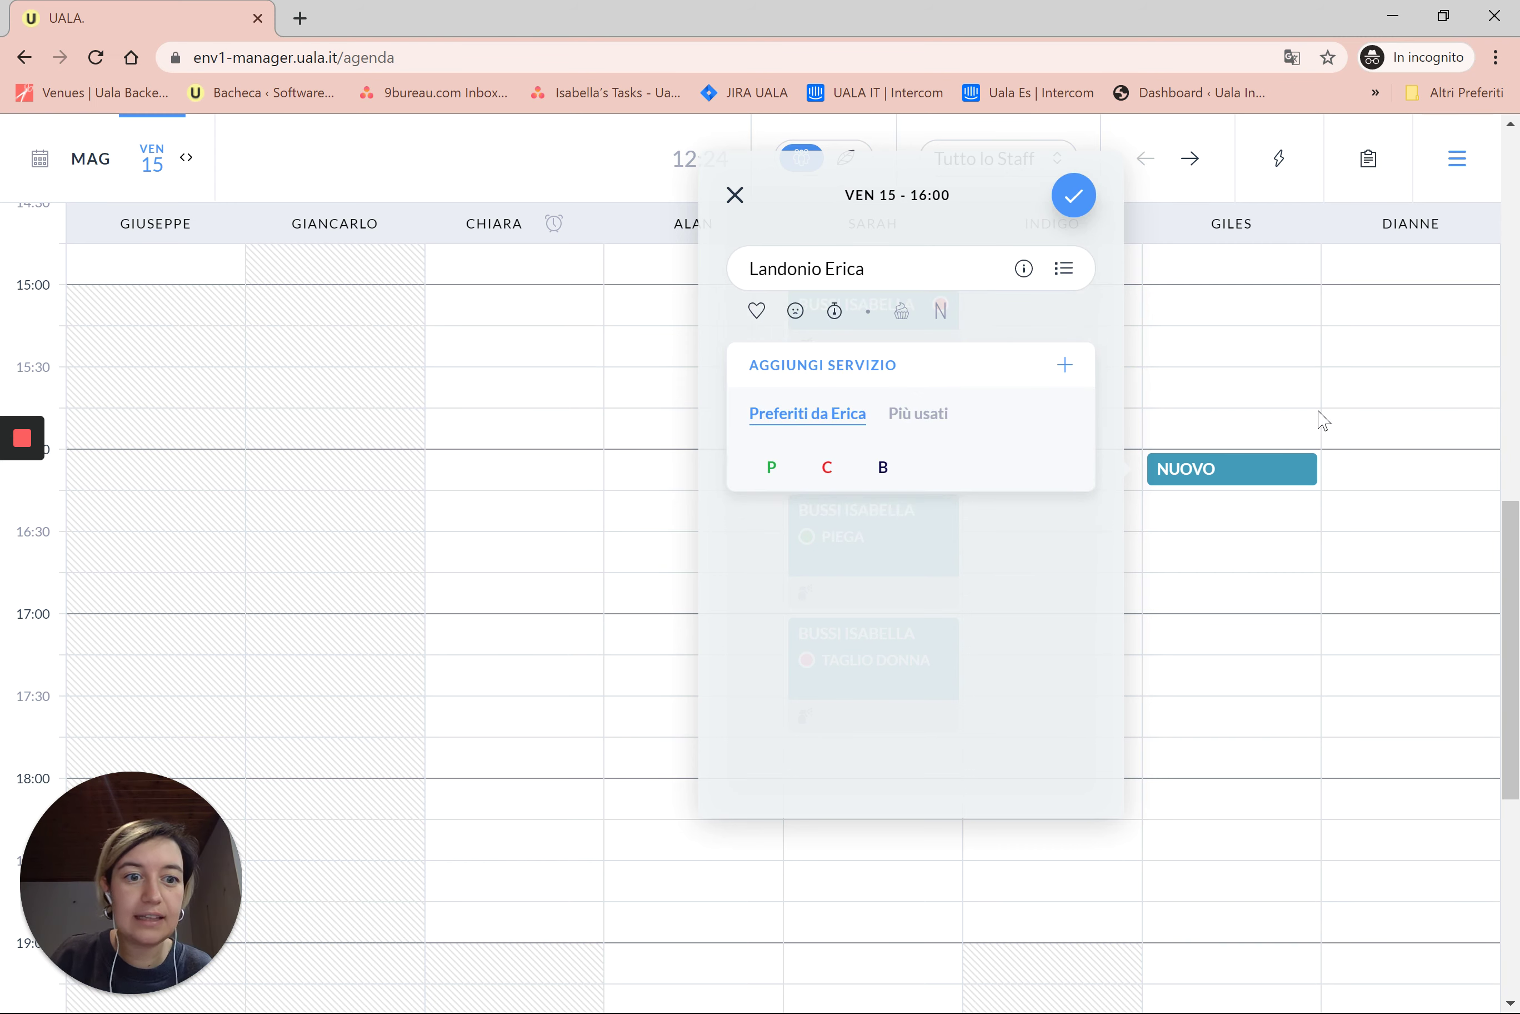
left_click(1063, 371)
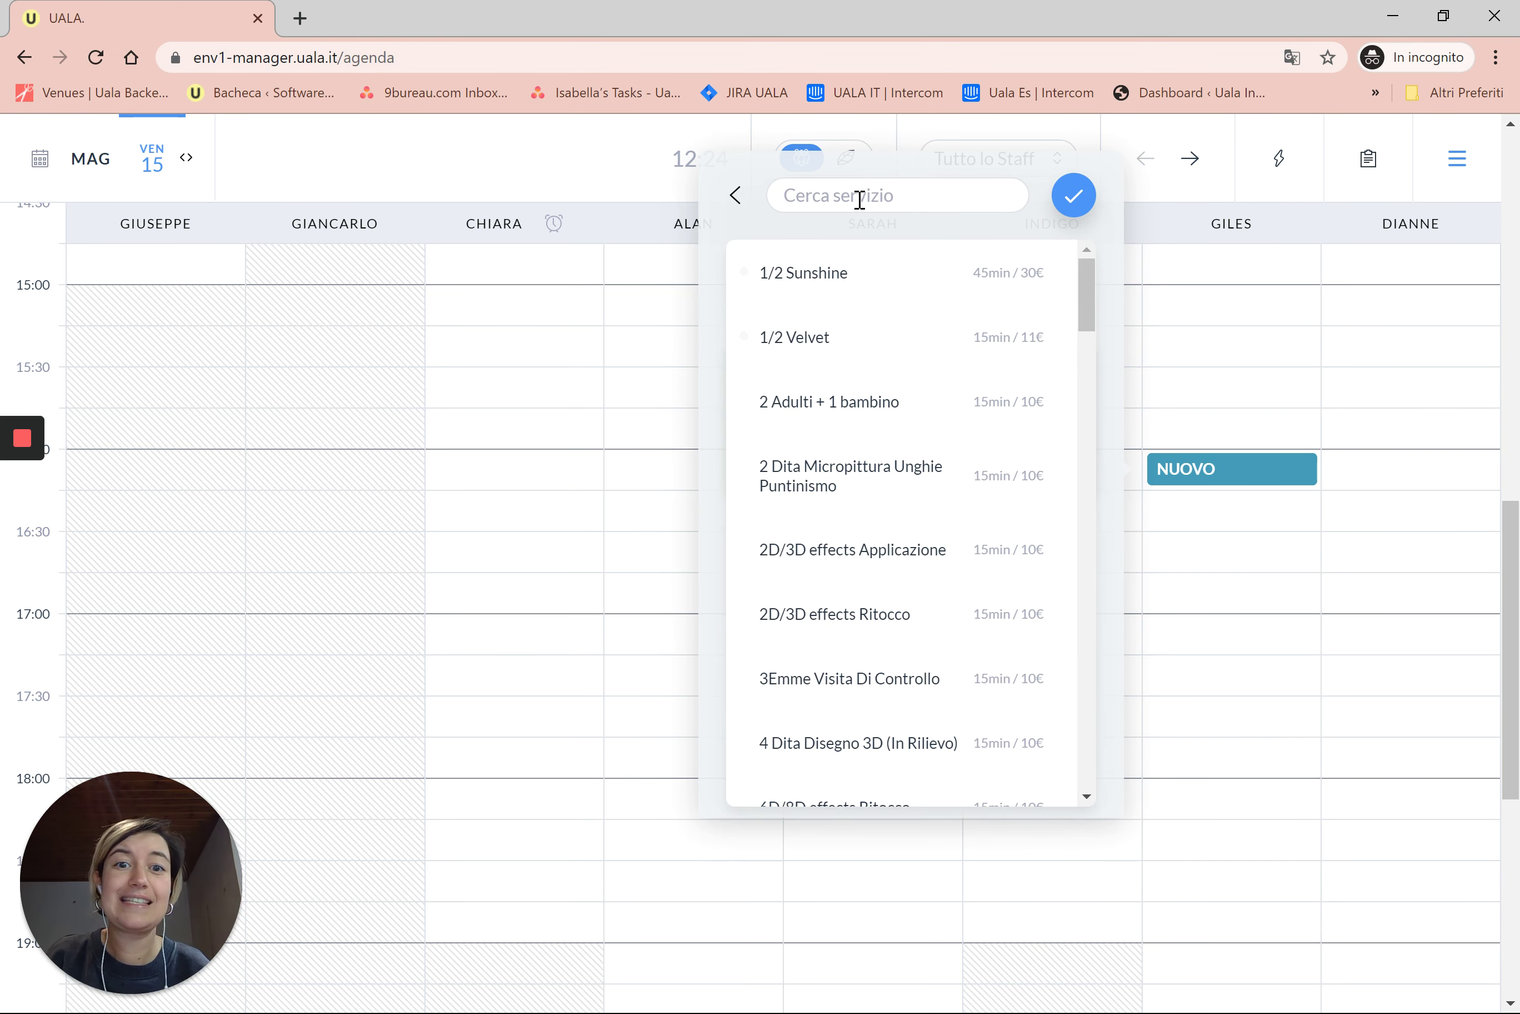
type("cere")
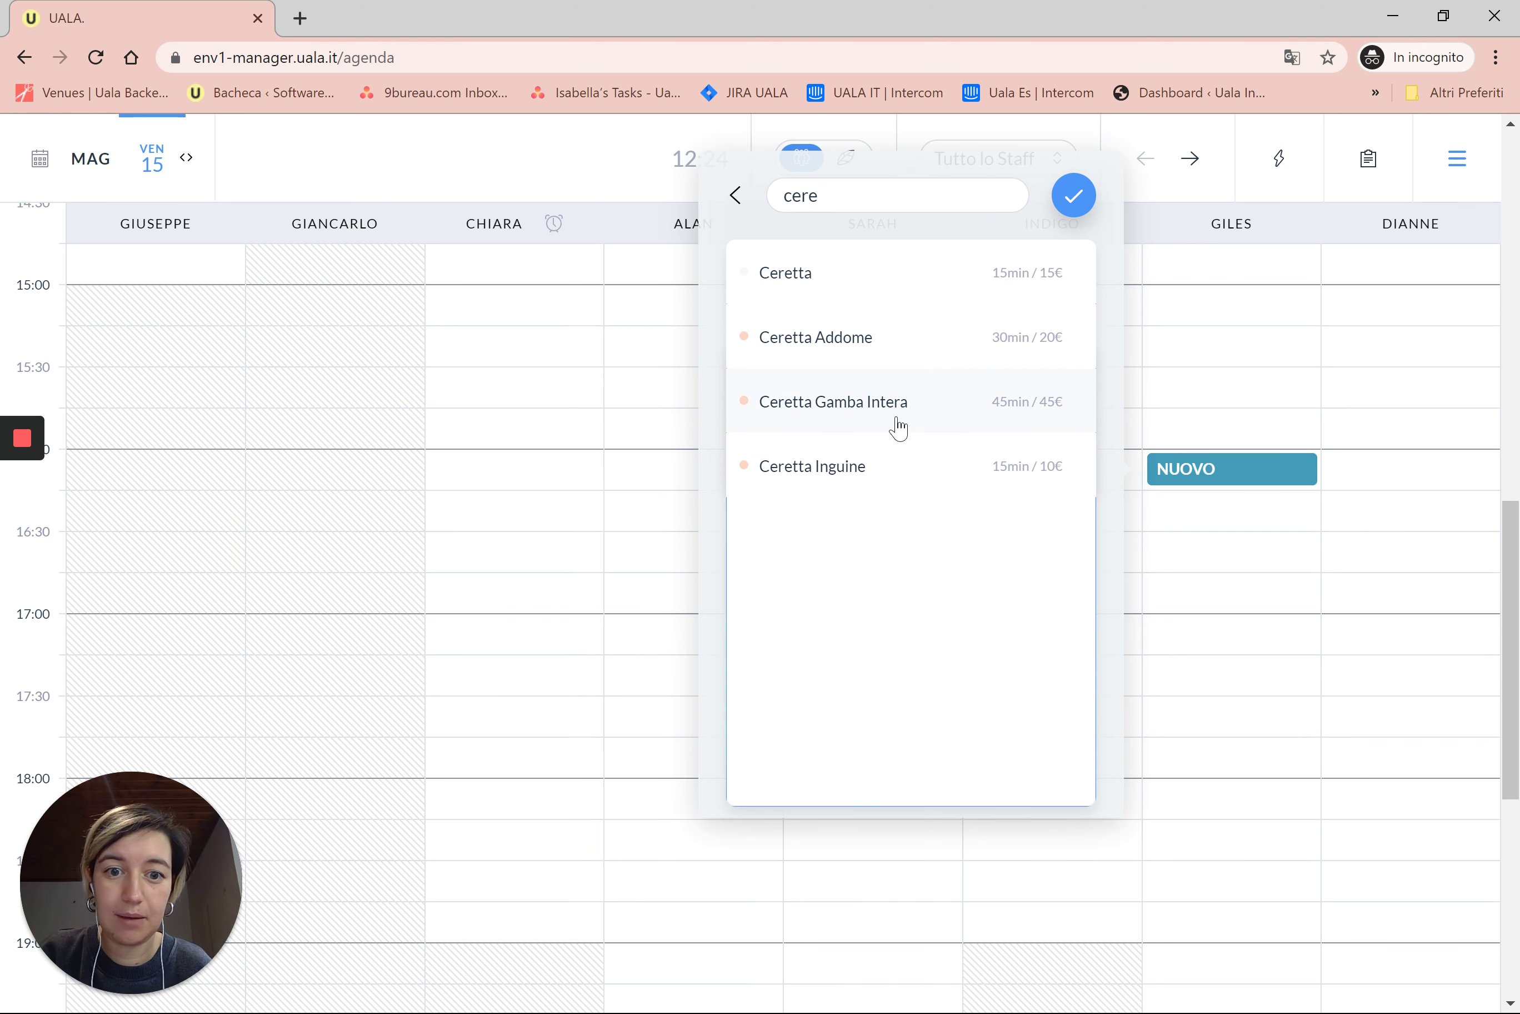
key("Return")
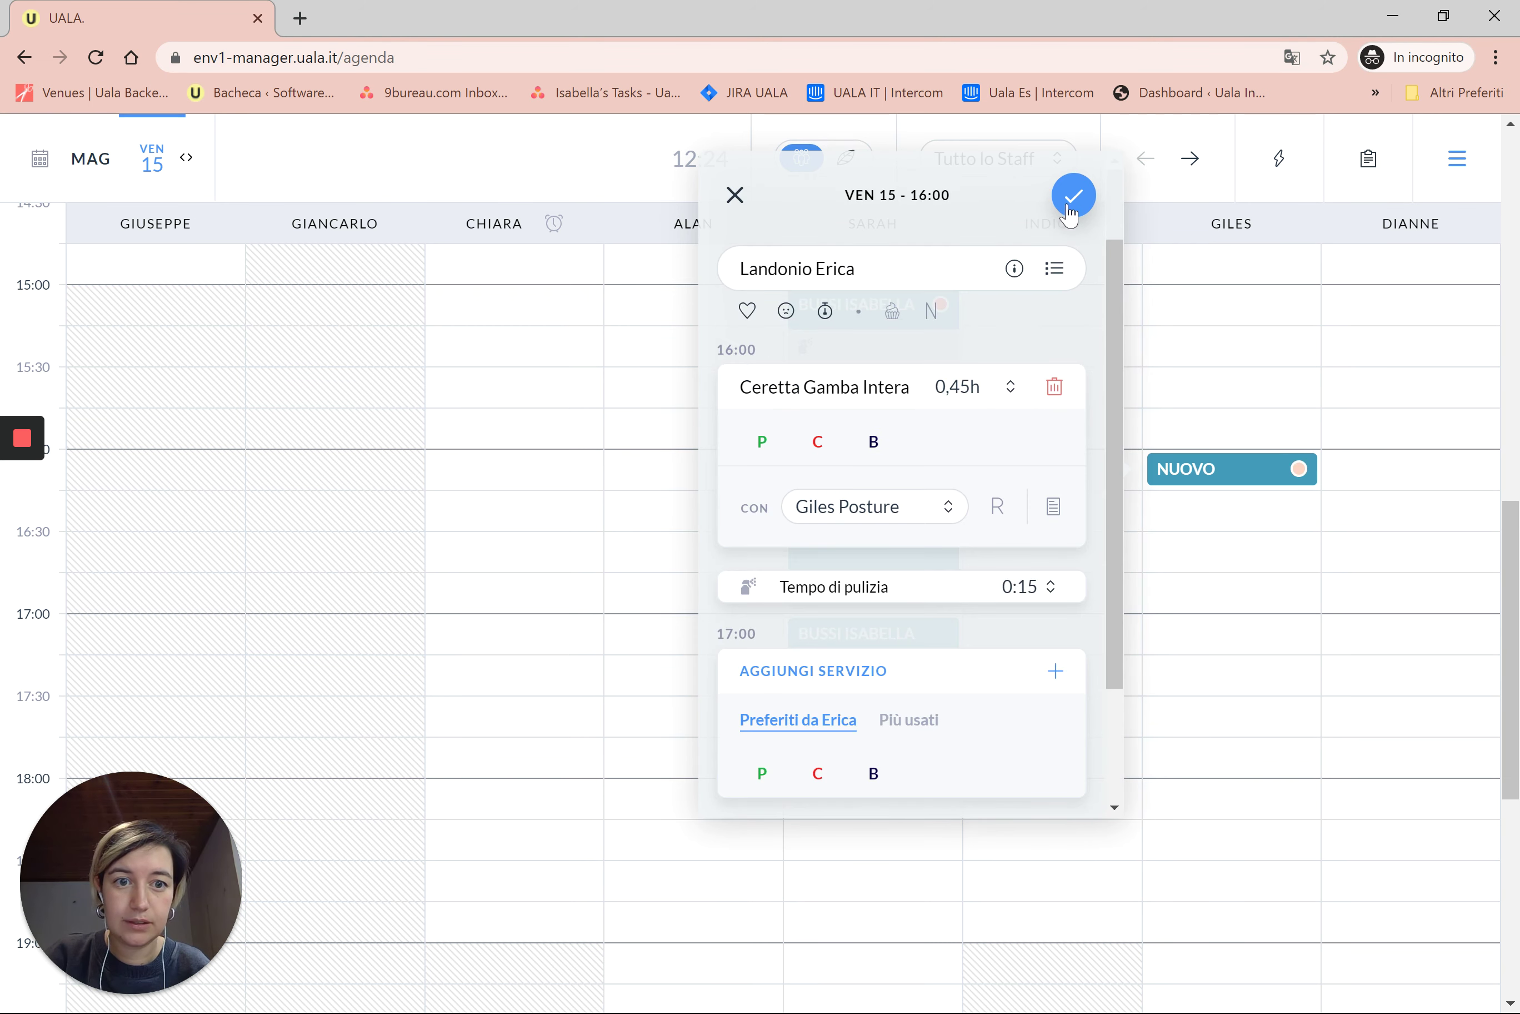
left_click(1073, 196)
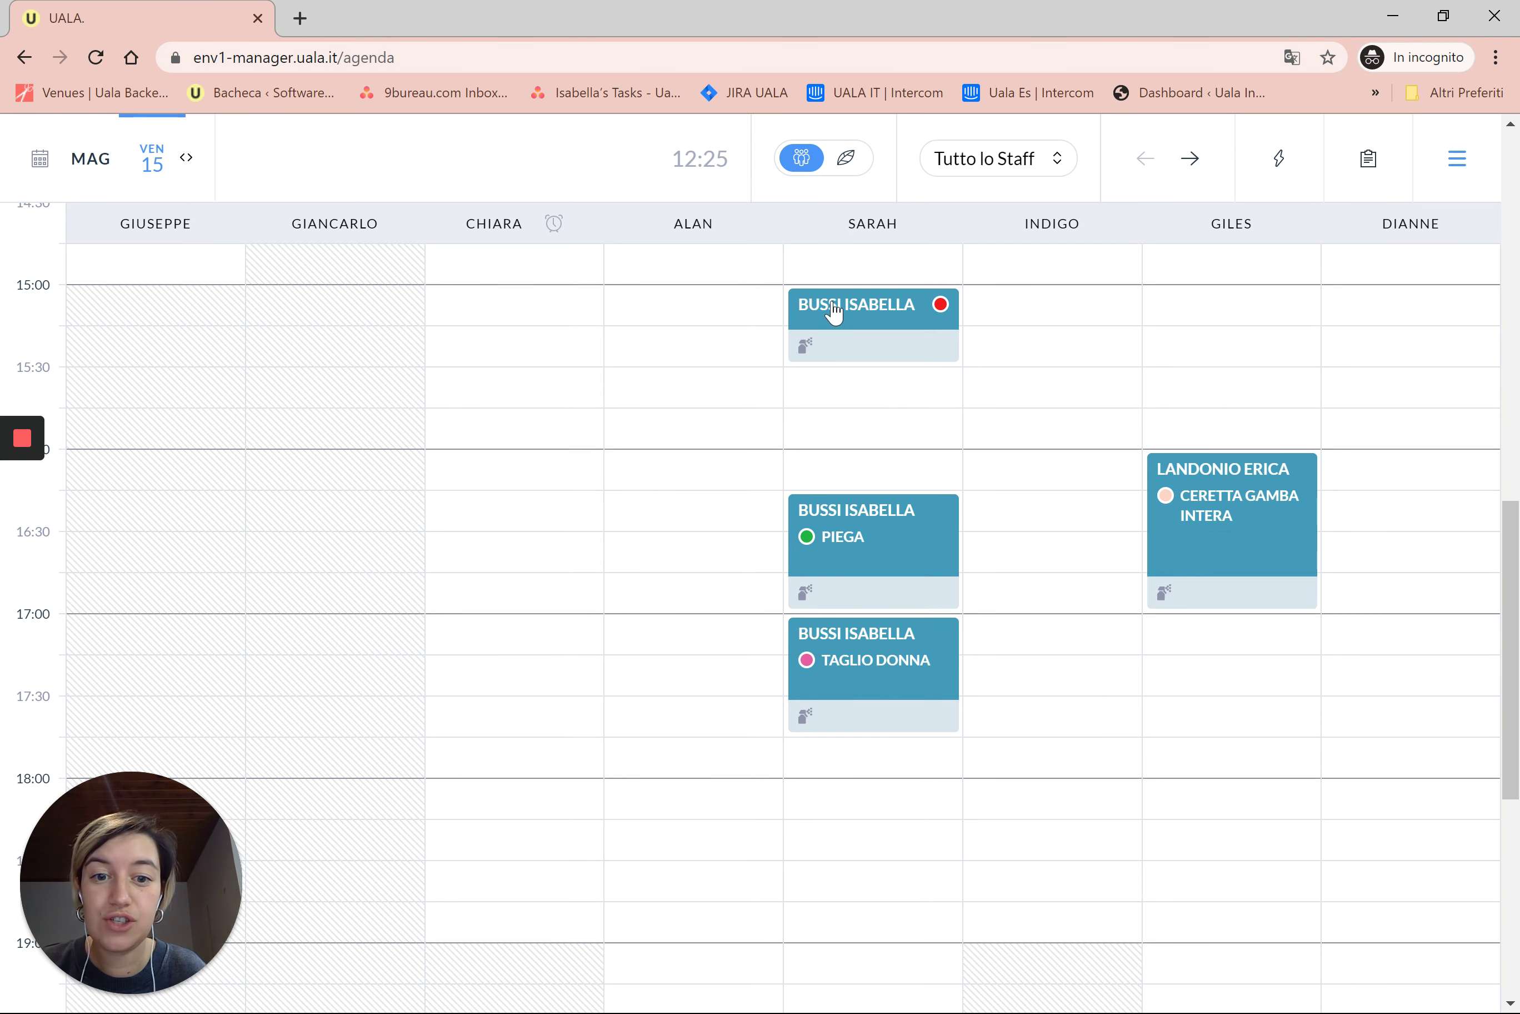
Step: Reschedule the Piega treatment to 17:30, directly after Taglio Donna, with the same staff member
left_click_drag(852, 532, 852, 782)
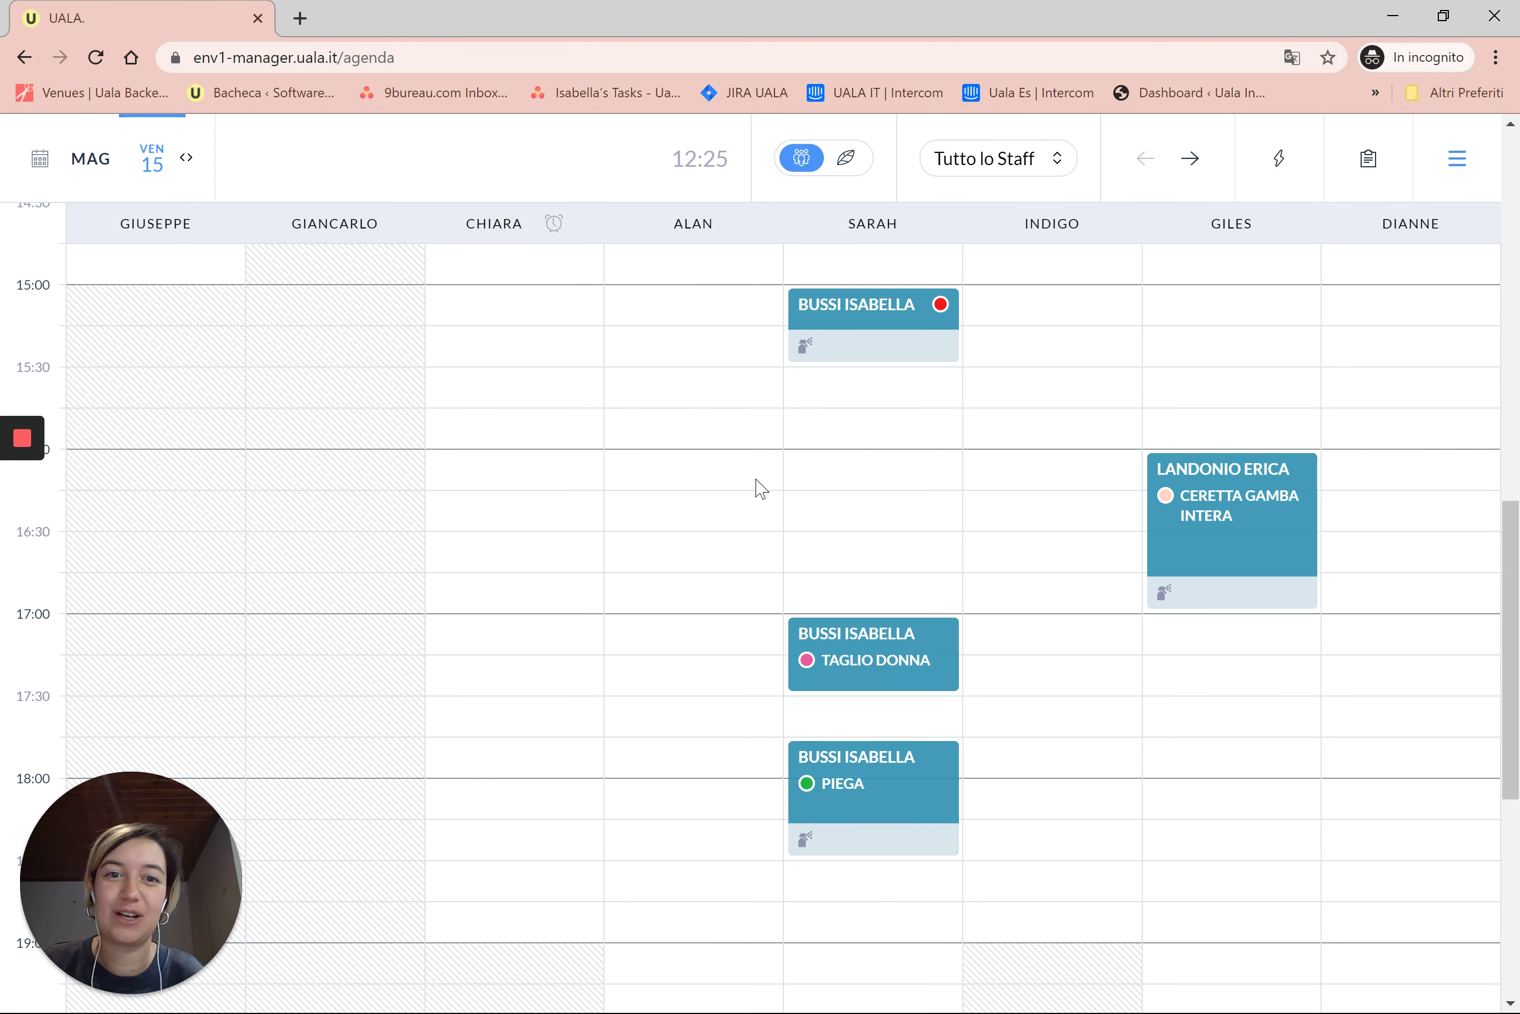
left_click_drag(818, 844, 1024, 739)
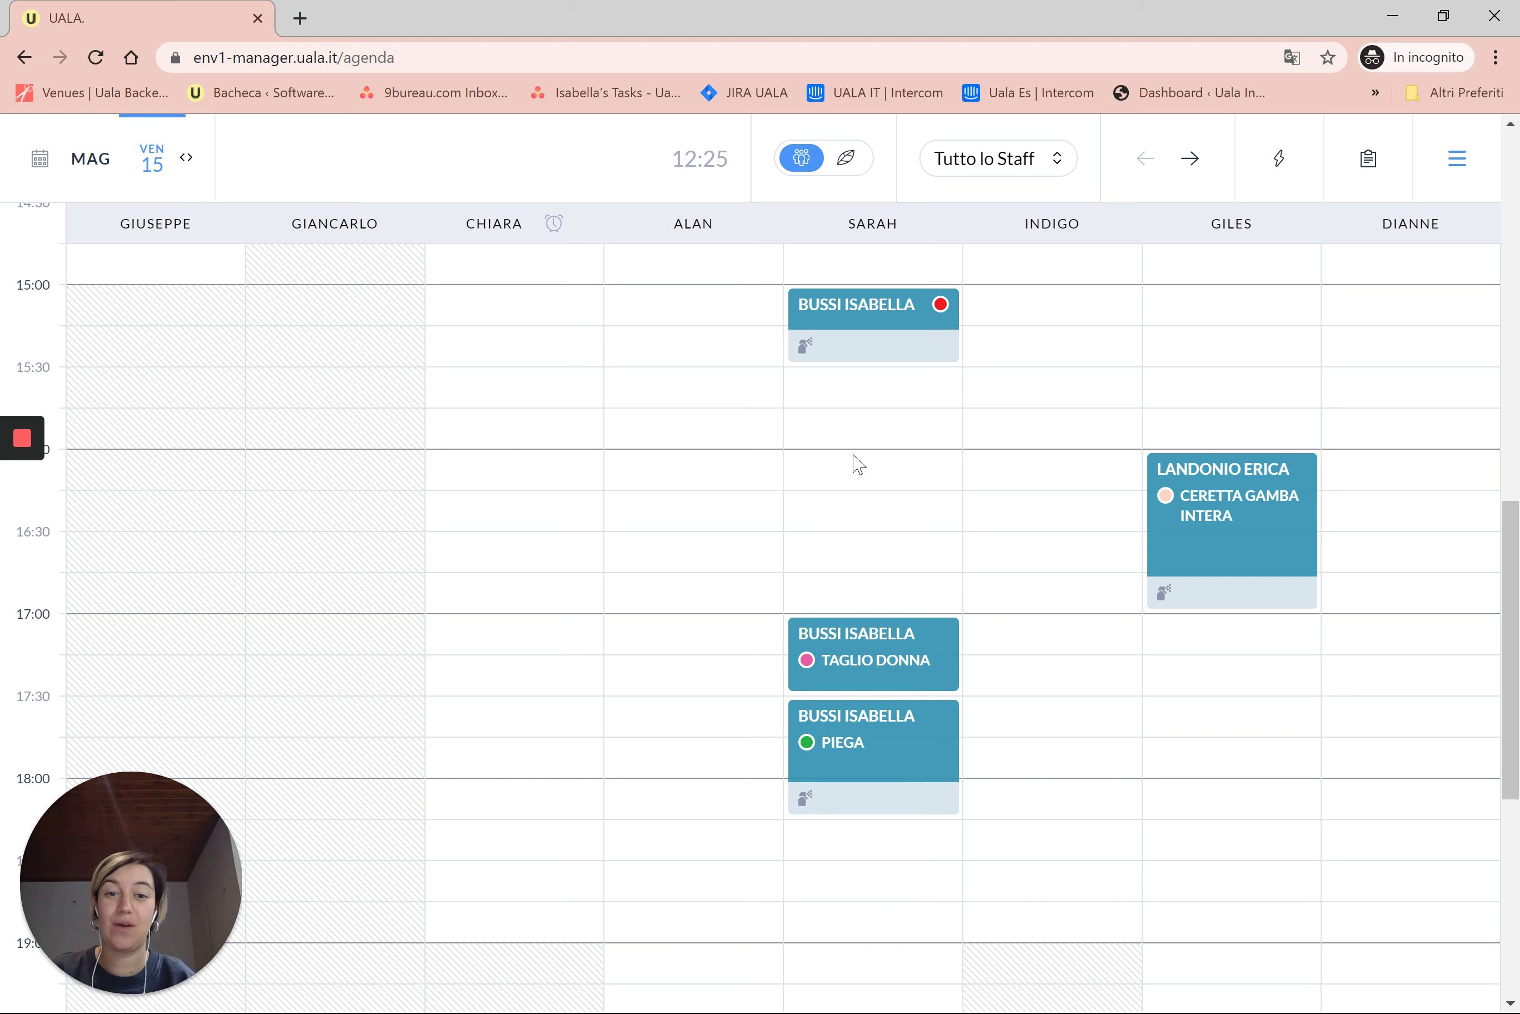